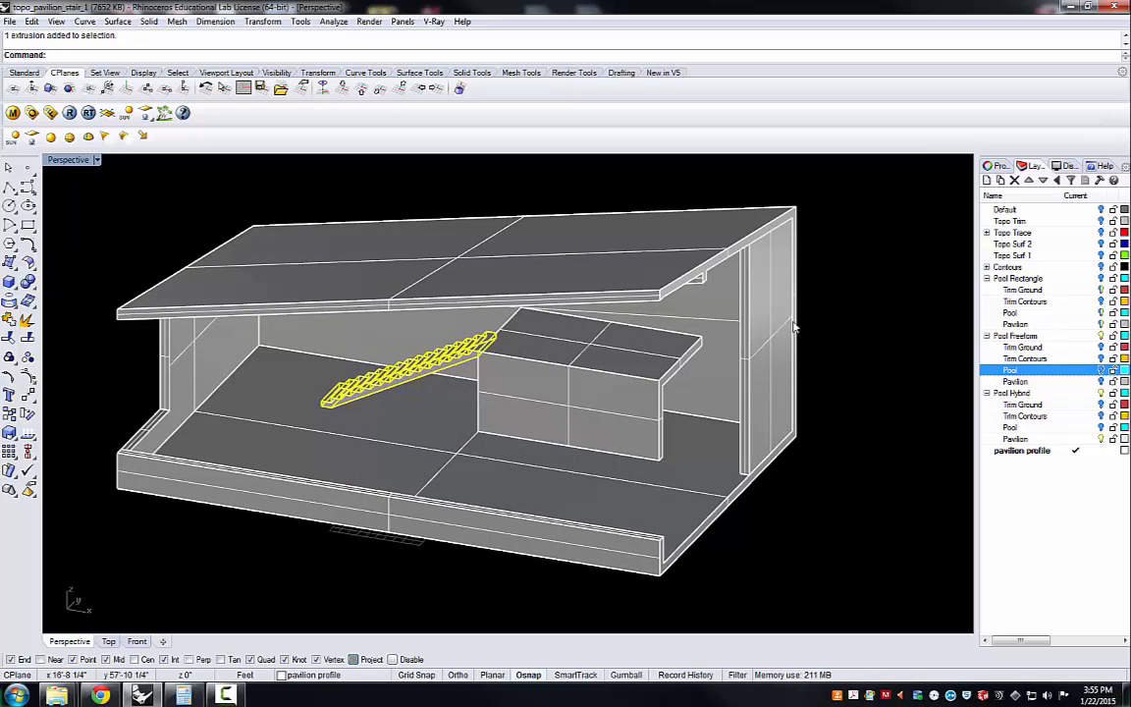
Delete the existing staircase beside the interior block of the pavilion
{"action": "left_click", "coordinate": [850, 308]}
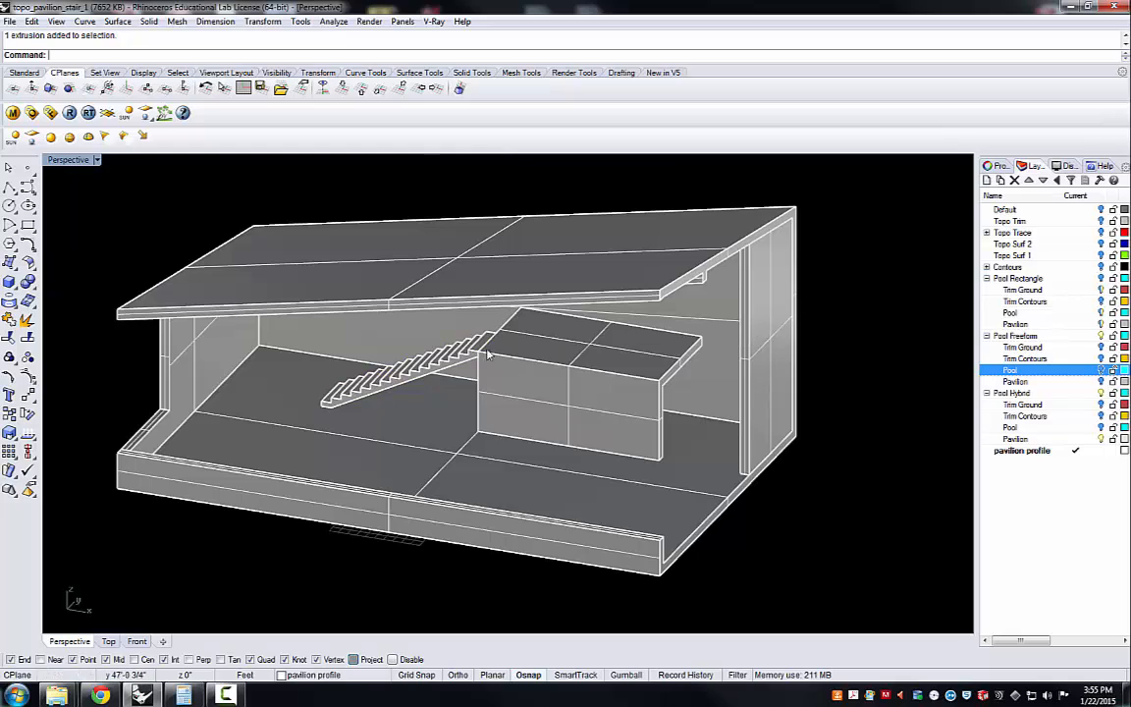
{"action": "left_click", "coordinate": [434, 370]}
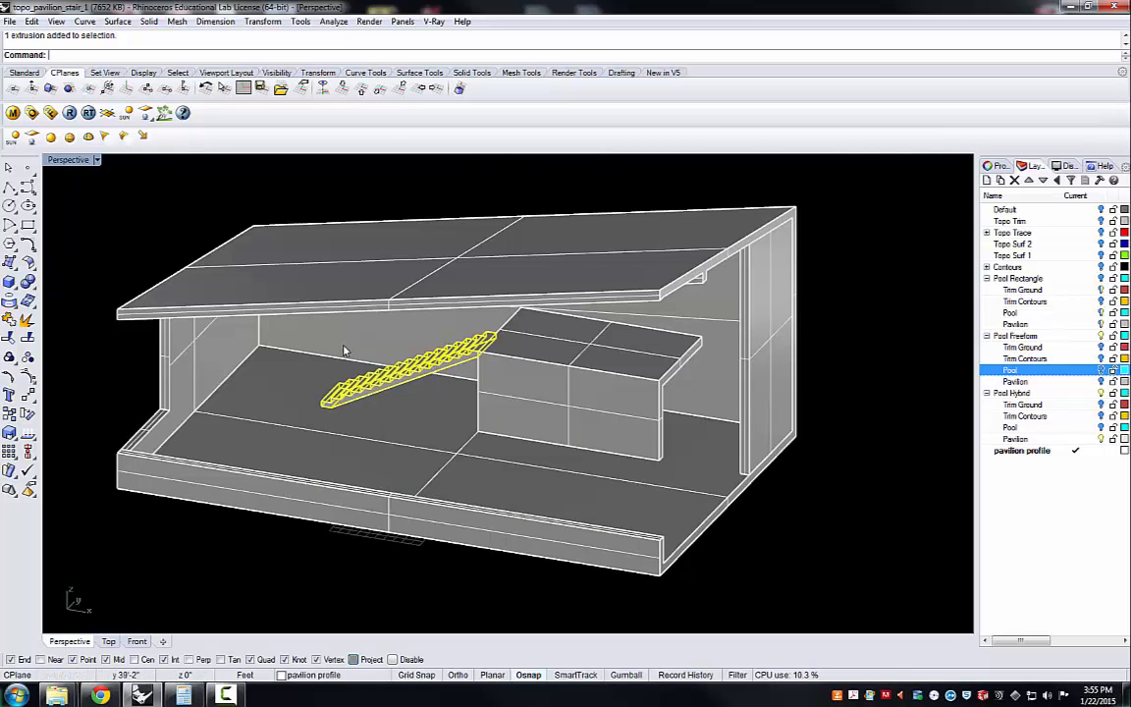
{"action": "mouse_move", "coordinate": [383, 341]}
{"action": "right_mouse_down"}
{"action": "mouse_move", "coordinate": [426, 300]}
{"action": "mouse_move", "coordinate": [378, 339]}
{"action": "mouse_move", "coordinate": [390, 342]}
{"action": "mouse_move", "coordinate": [373, 341]}
{"action": "right_mouse_up"}
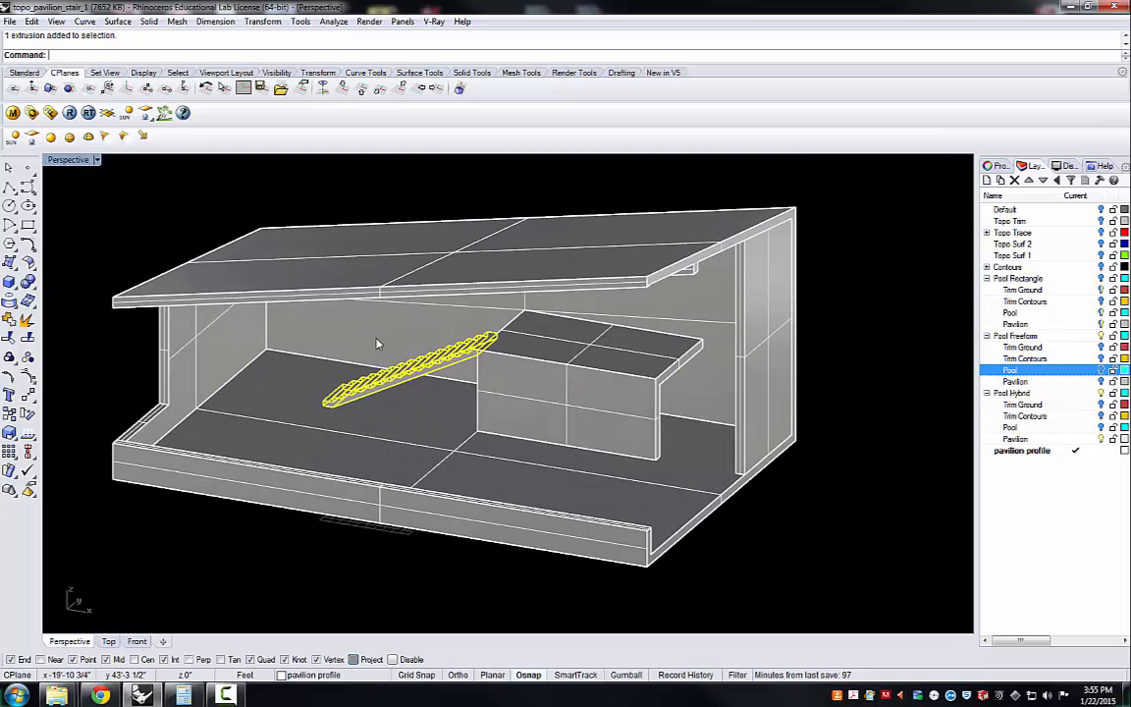
{"action": "key", "text": "Delete"}
{"action": "left_click", "coordinate": [400, 272]}
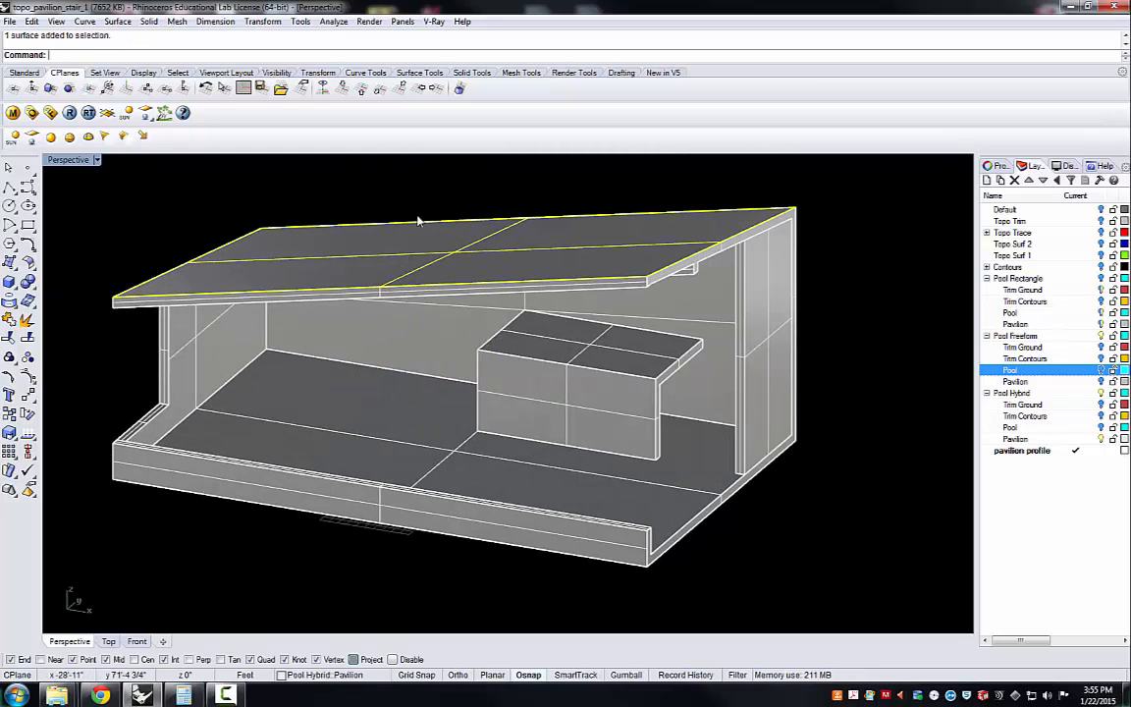
{"action": "left_click", "coordinate": [449, 182]}
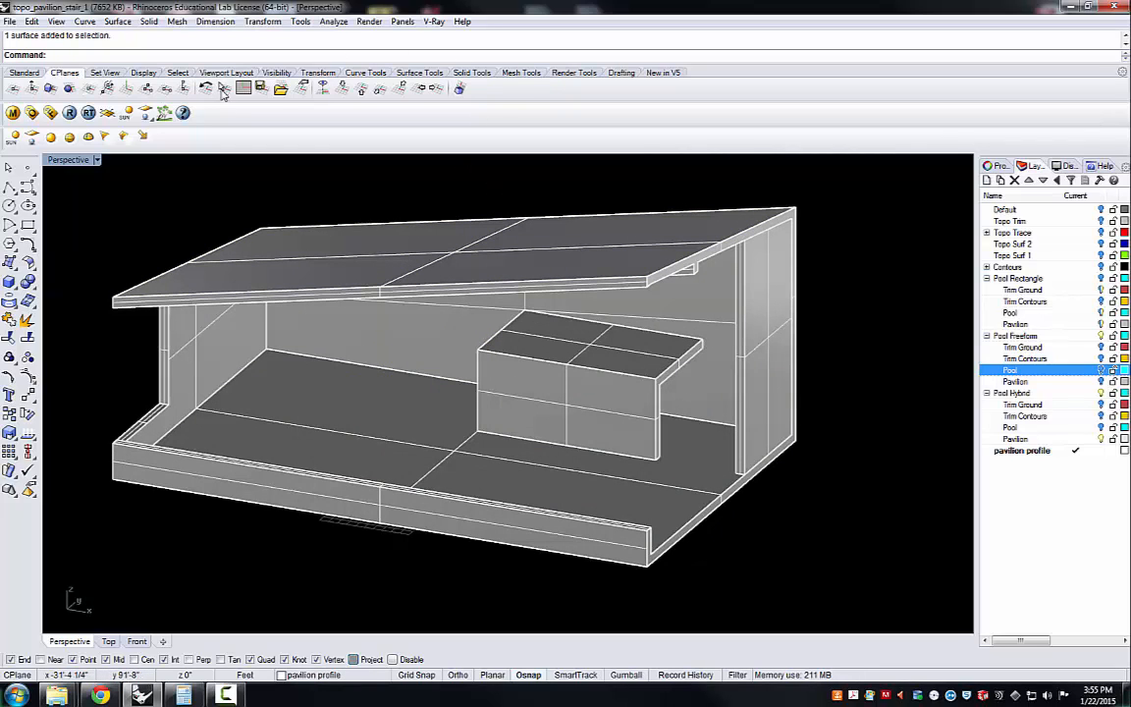
{"action": "left_click", "coordinate": [583, 386]}
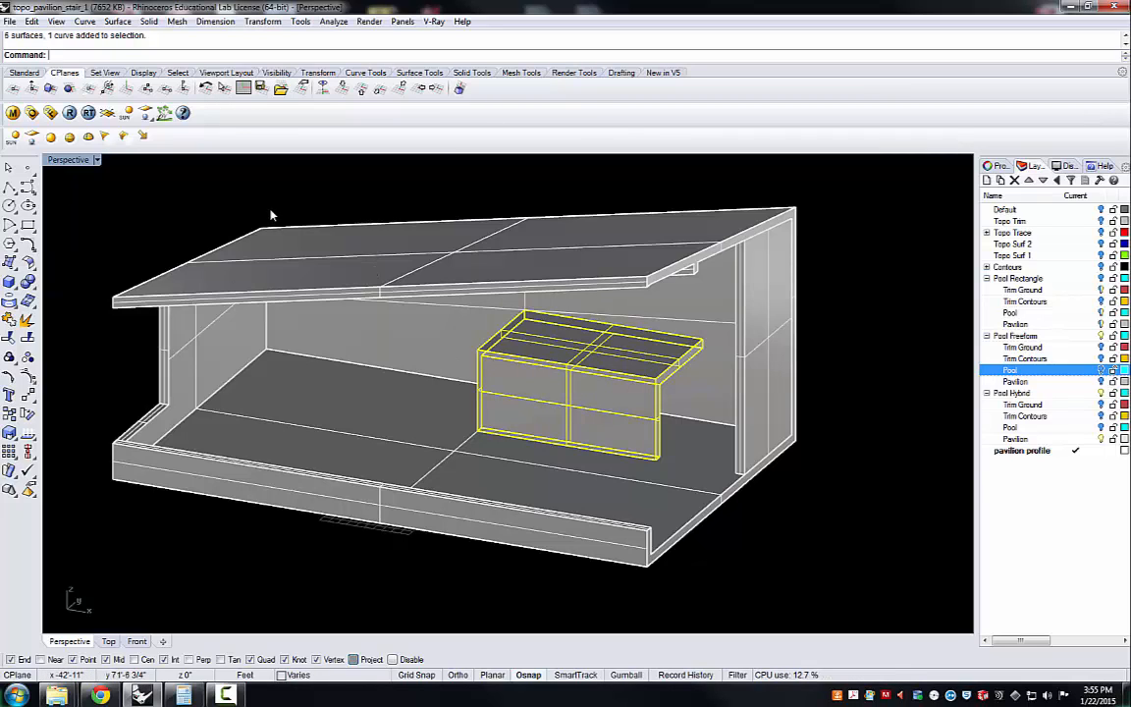
{"action": "left_click", "coordinate": [247, 194]}
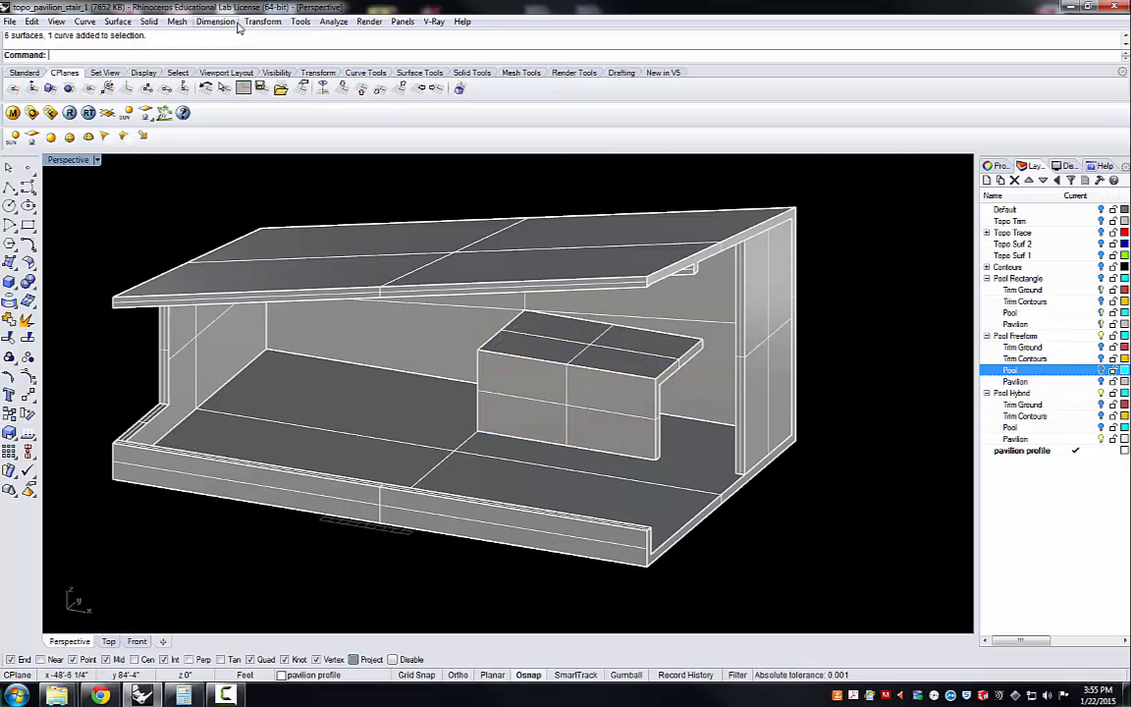
Select all surfaces in the model, exclude those of the L-shaped interior block, and hide the selection
{"action": "left_click", "coordinate": [275, 72]}
{"action": "left_click", "coordinate": [179, 73]}
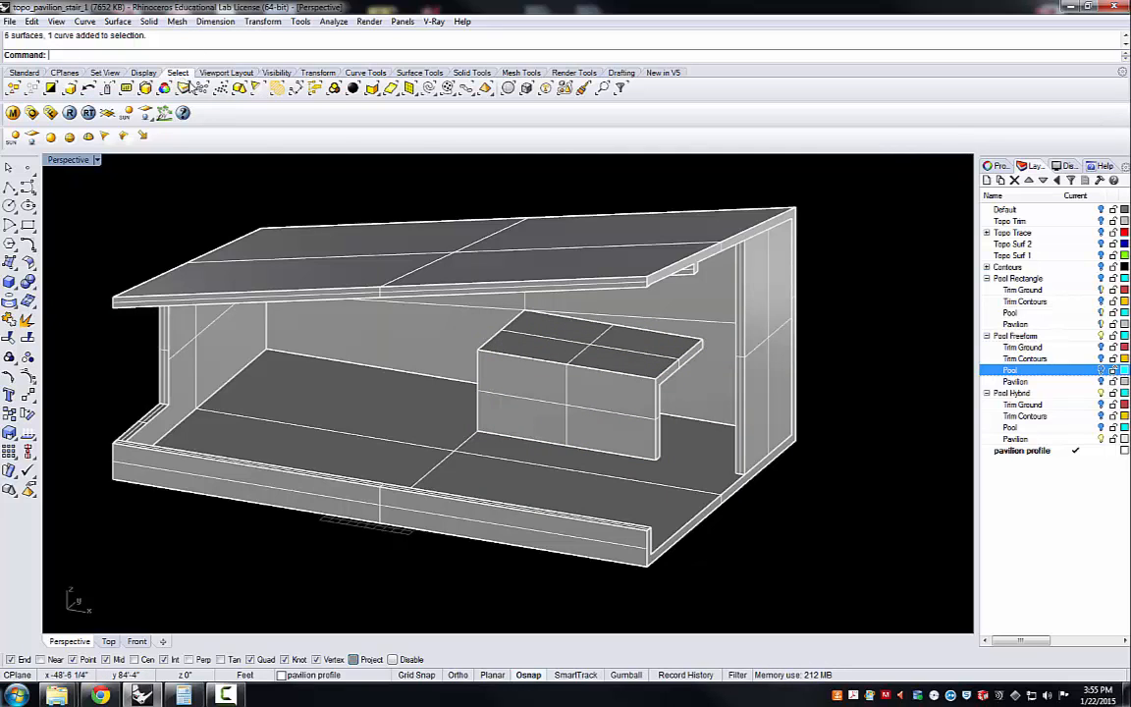
{"action": "left_click", "coordinate": [391, 91]}
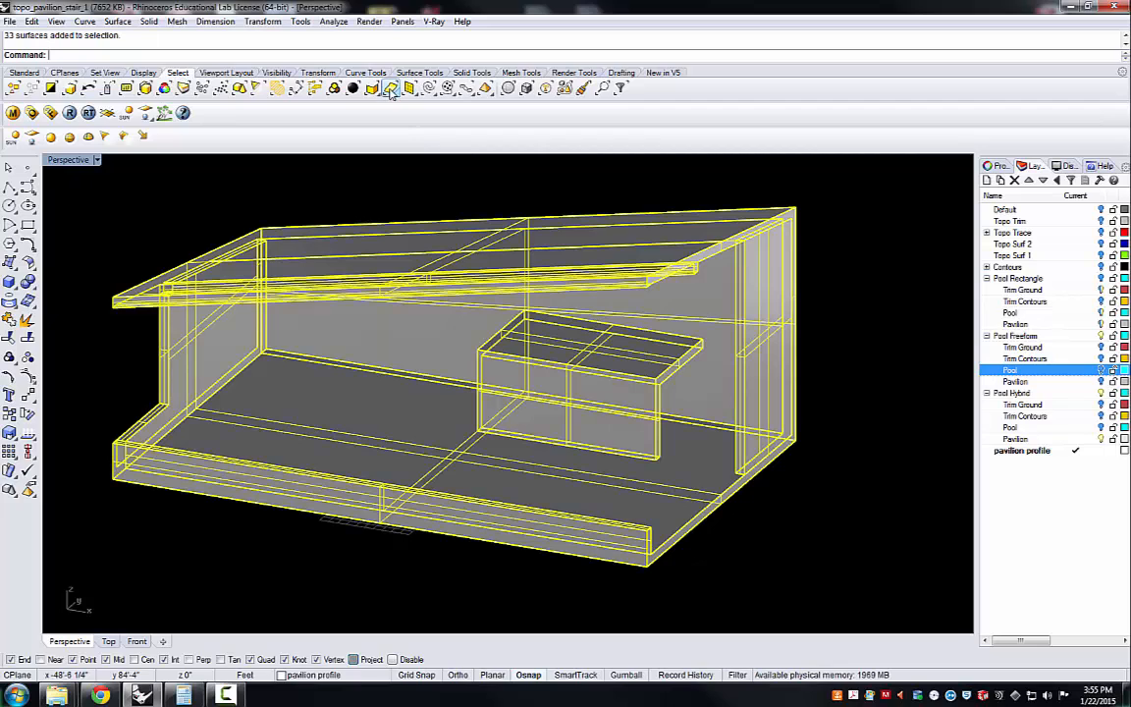
{"action": "left_click", "coordinate": [621, 405], "text": "ctrl"}
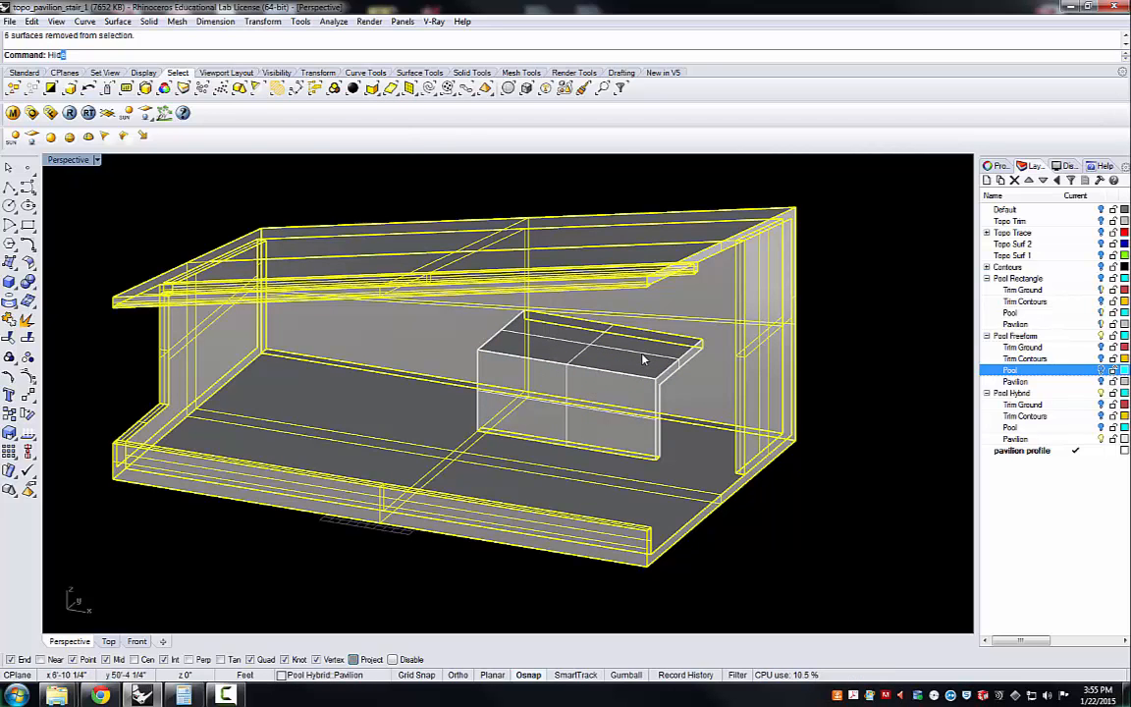
{"action": "key", "text": "Return"}
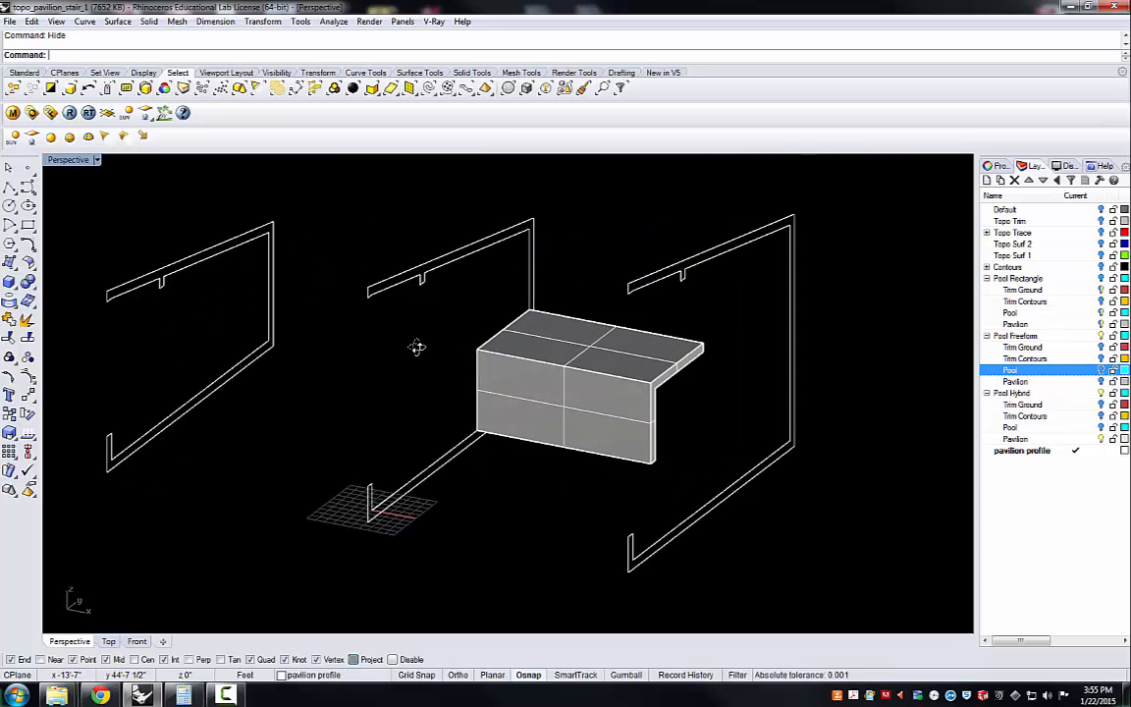
Set the perspective view's construction plane to World Front
{"action": "mouse_move", "coordinate": [417, 347]}
{"action": "right_mouse_down"}
{"action": "mouse_move", "coordinate": [389, 346]}
{"action": "mouse_move", "coordinate": [439, 369]}
{"action": "mouse_move", "coordinate": [398, 336]}
{"action": "mouse_move", "coordinate": [412, 341]}
{"action": "right_mouse_up"}
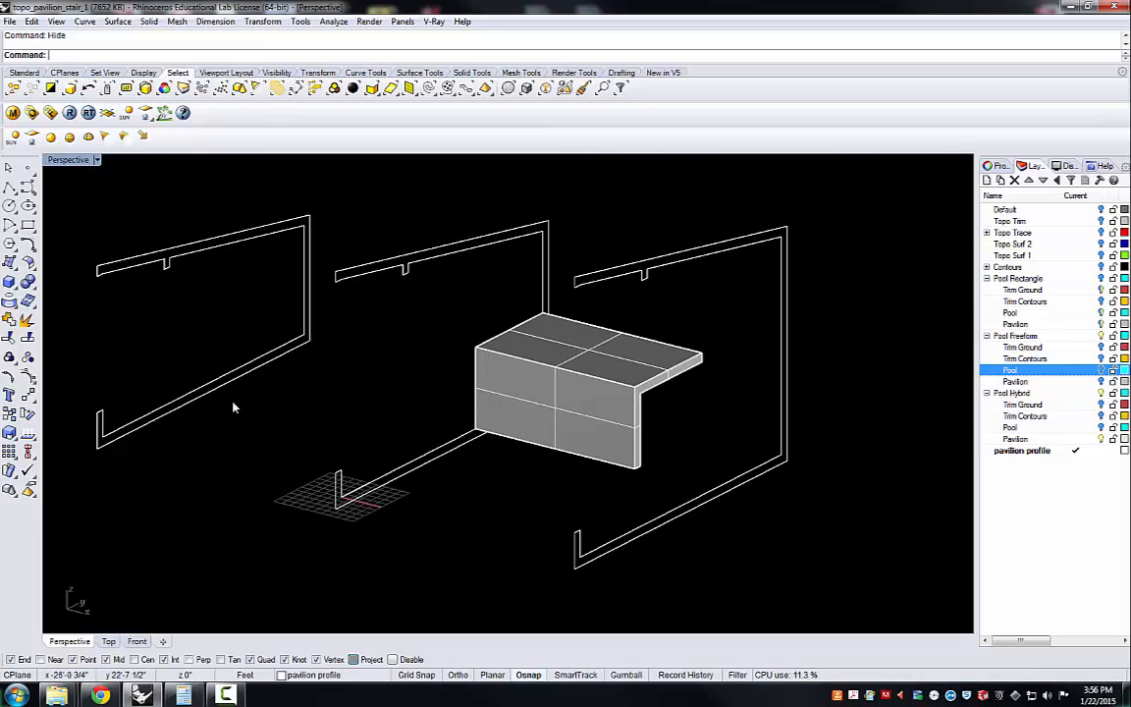
{"action": "scroll", "coordinate": [411, 467], "scroll_direction": "down", "scroll_amount": 2}
{"action": "scroll", "coordinate": [356, 510], "scroll_direction": "up", "scroll_amount": 2}
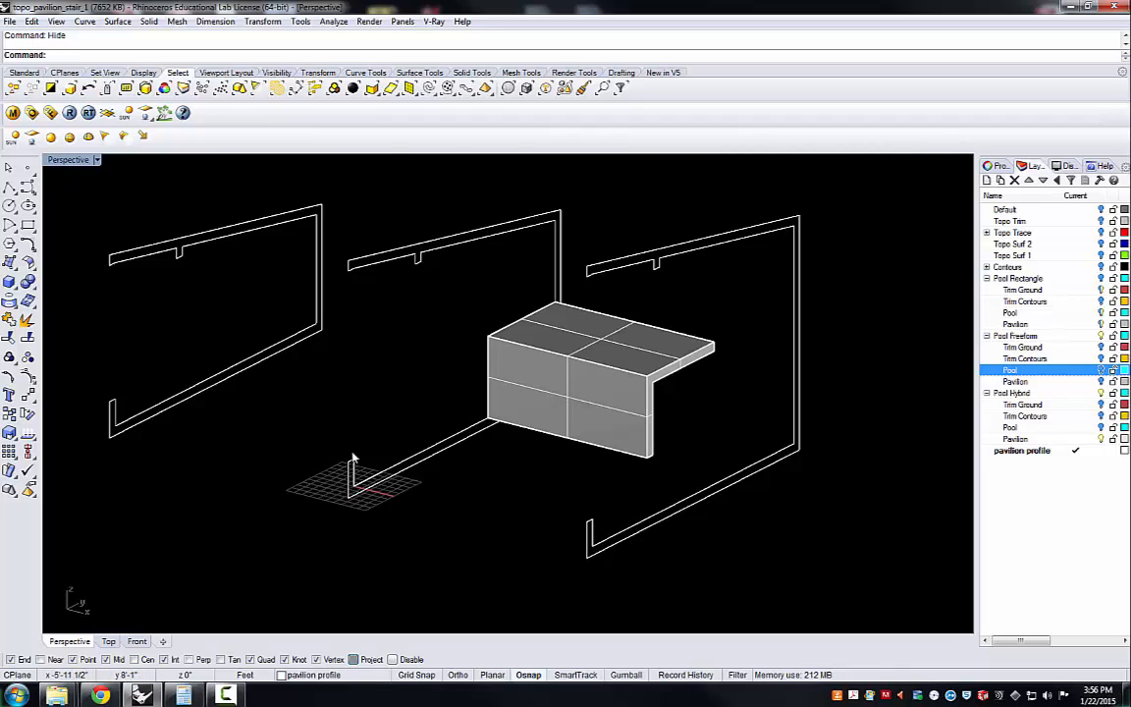
{"action": "left_click", "coordinate": [71, 160]}
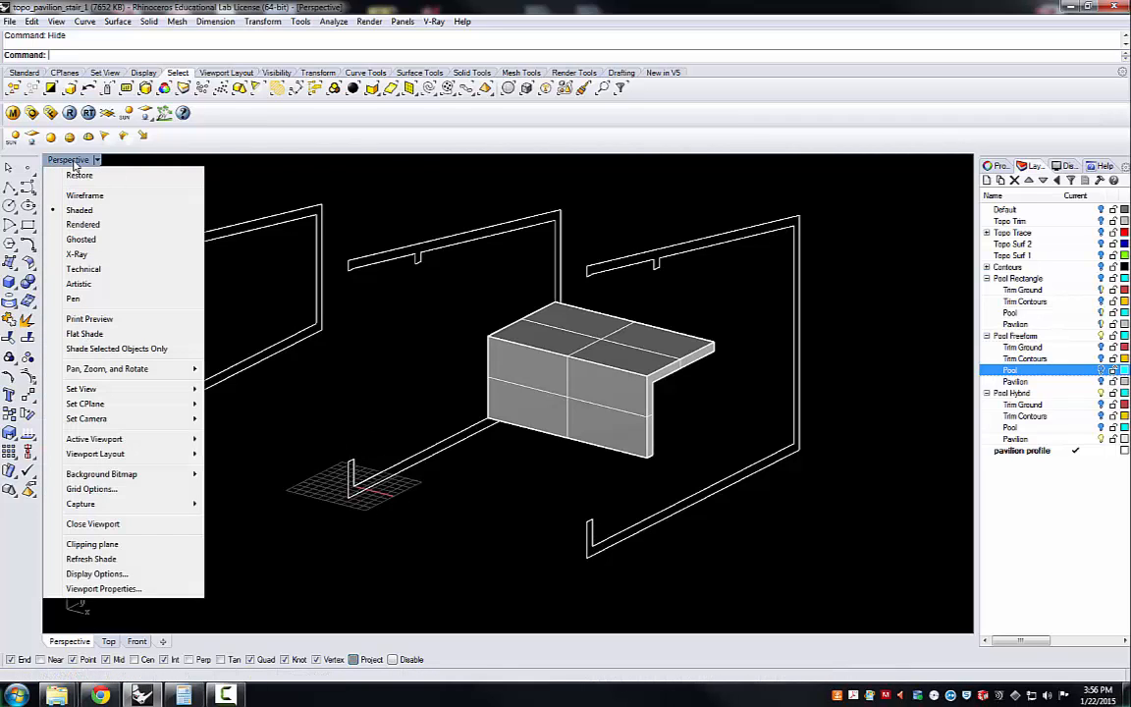
{"action": "mouse_move", "coordinate": [115, 404]}
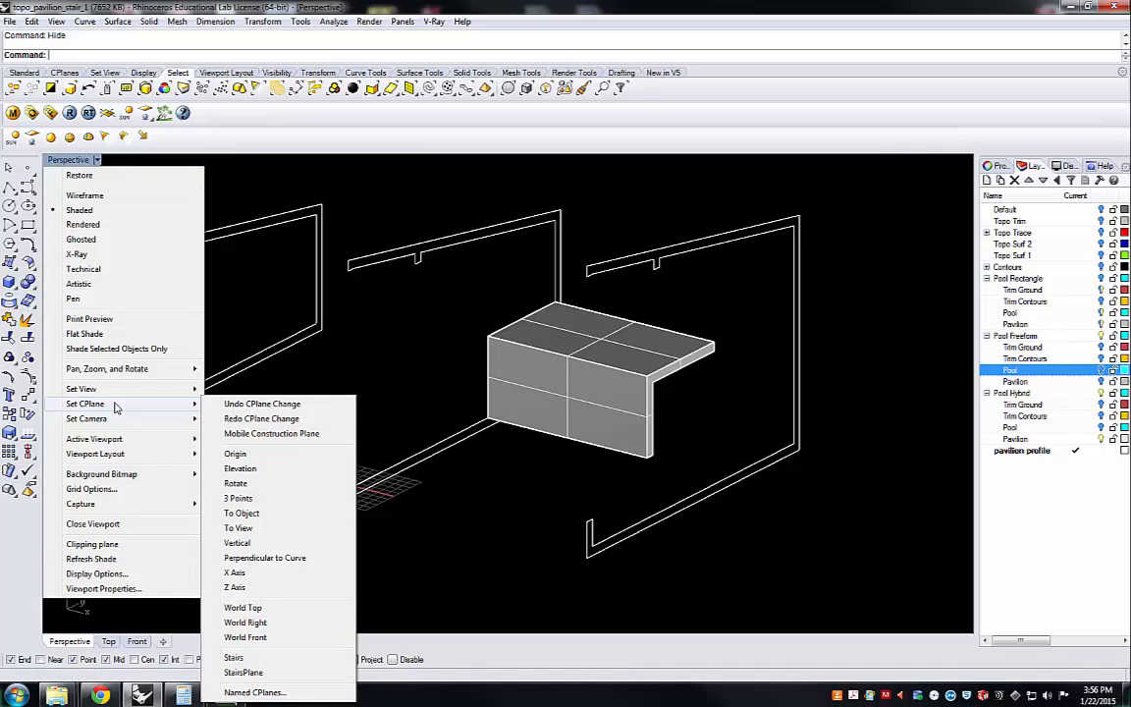
{"action": "left_click", "coordinate": [257, 638]}
{"action": "right_click_drag", "start_coordinate": [305, 447], "coordinate": [350, 435]}
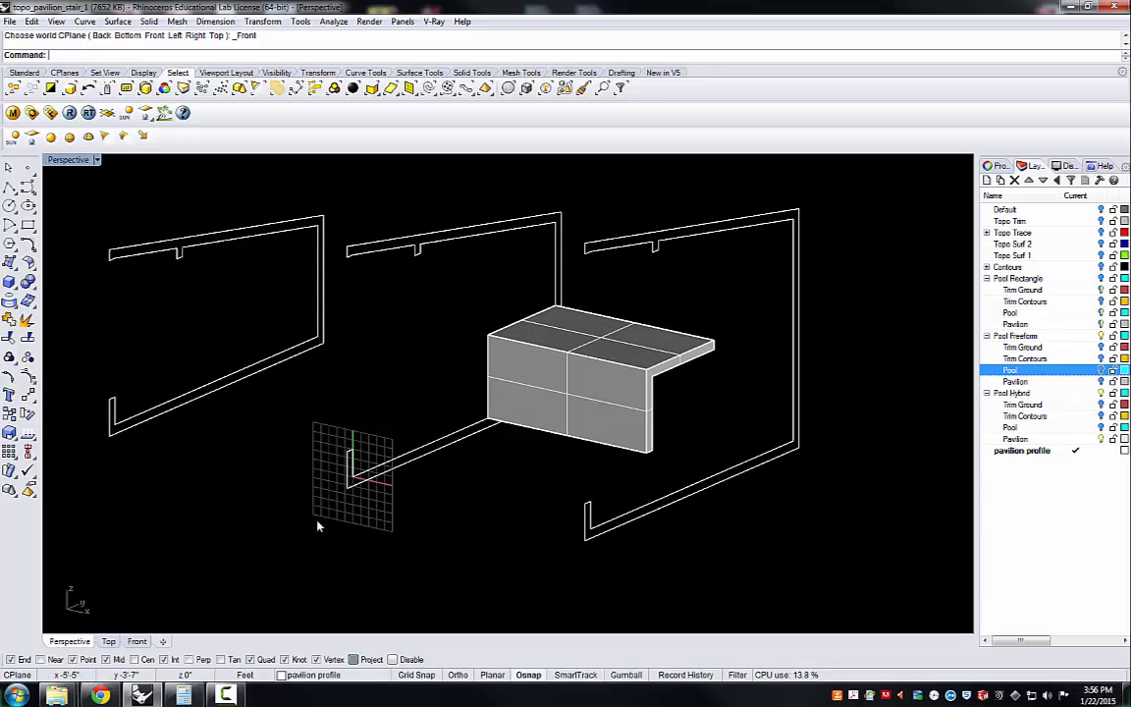
{"action": "right_click_drag", "start_coordinate": [333, 460], "coordinate": [412, 486]}
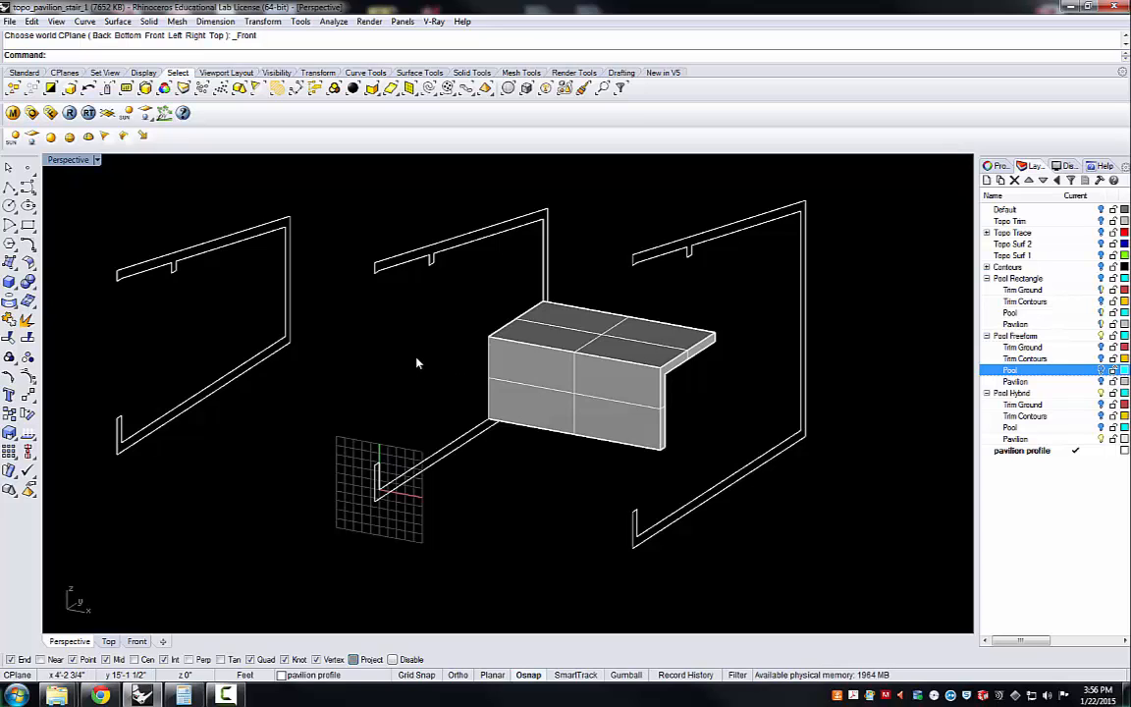
{"action": "right_click_drag", "start_coordinate": [416, 361], "coordinate": [402, 362]}
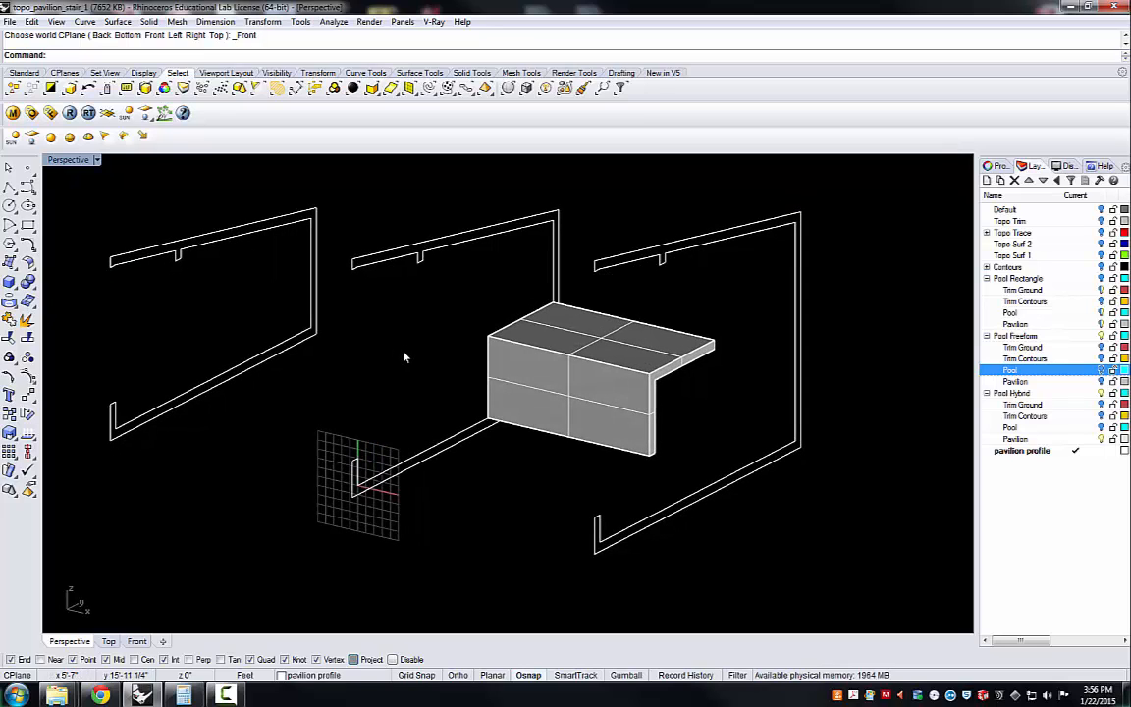
Align the construction plane to the block's front wall surface, with the origin at its lower left corner and X along its bottom edge
{"action": "left_click", "coordinate": [64, 74]}
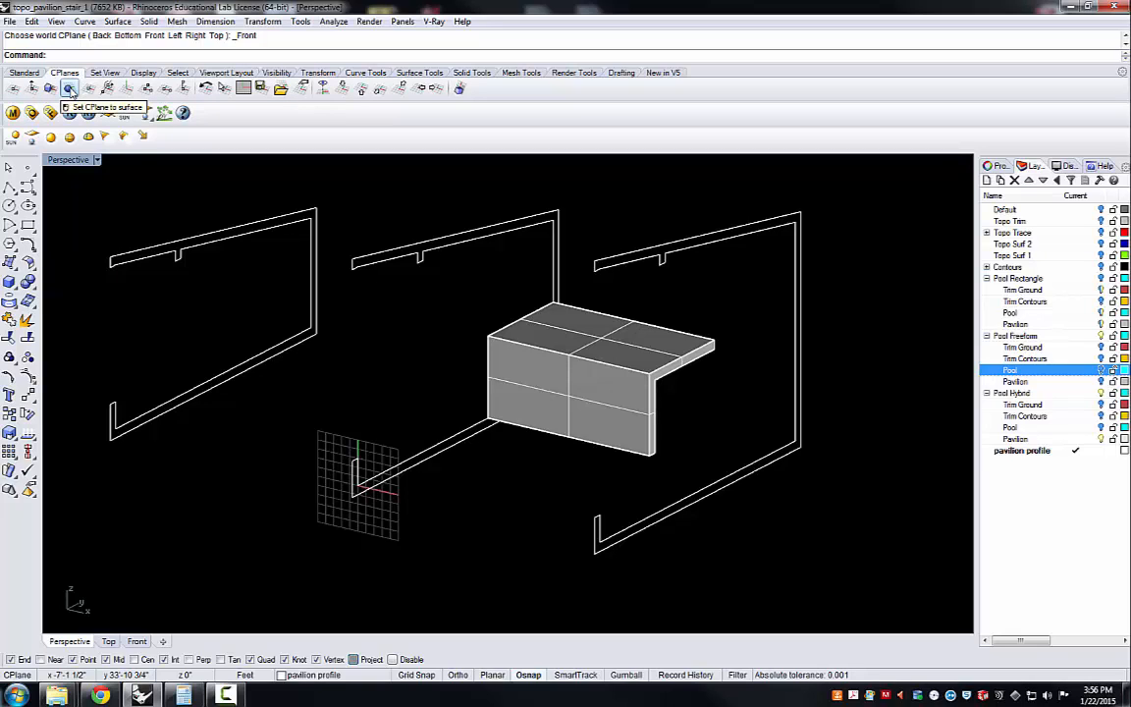
{"action": "left_click", "coordinate": [70, 90]}
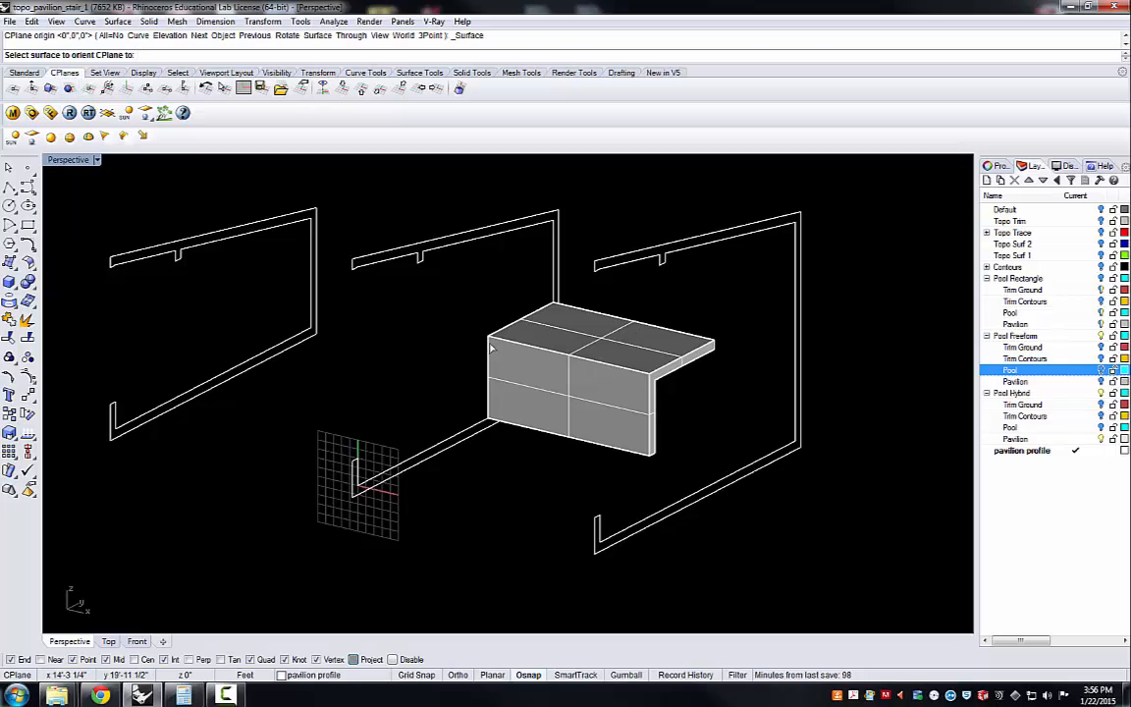
{"action": "left_click", "coordinate": [528, 390]}
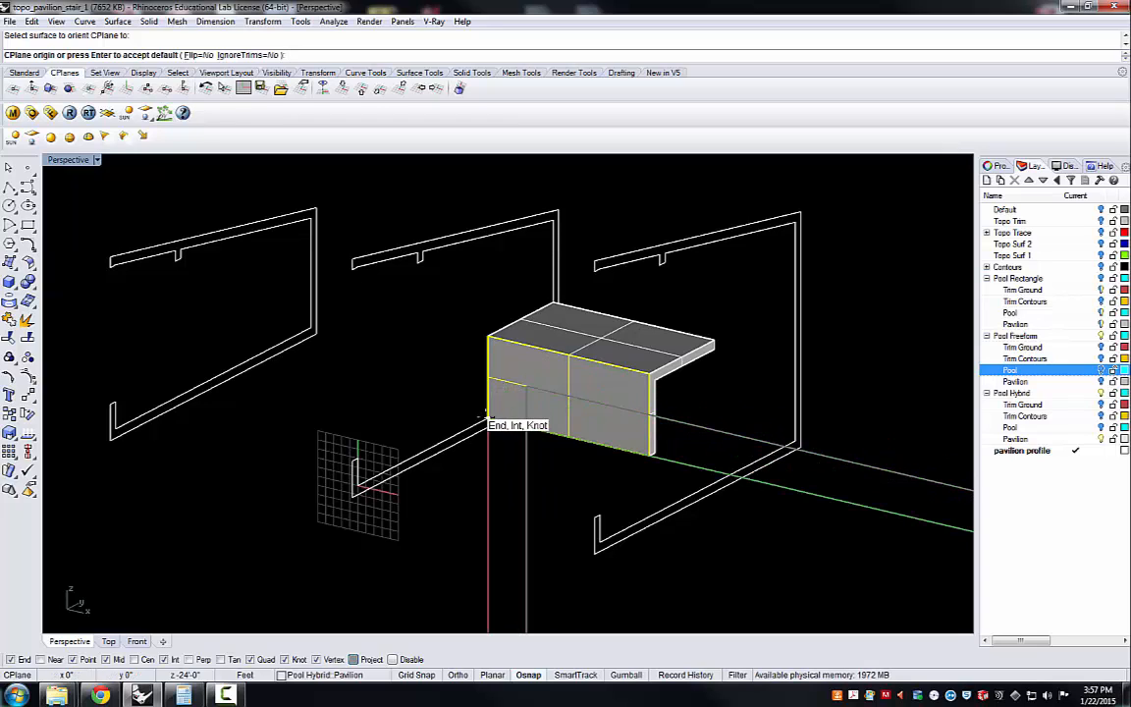
{"action": "left_click", "coordinate": [487, 418]}
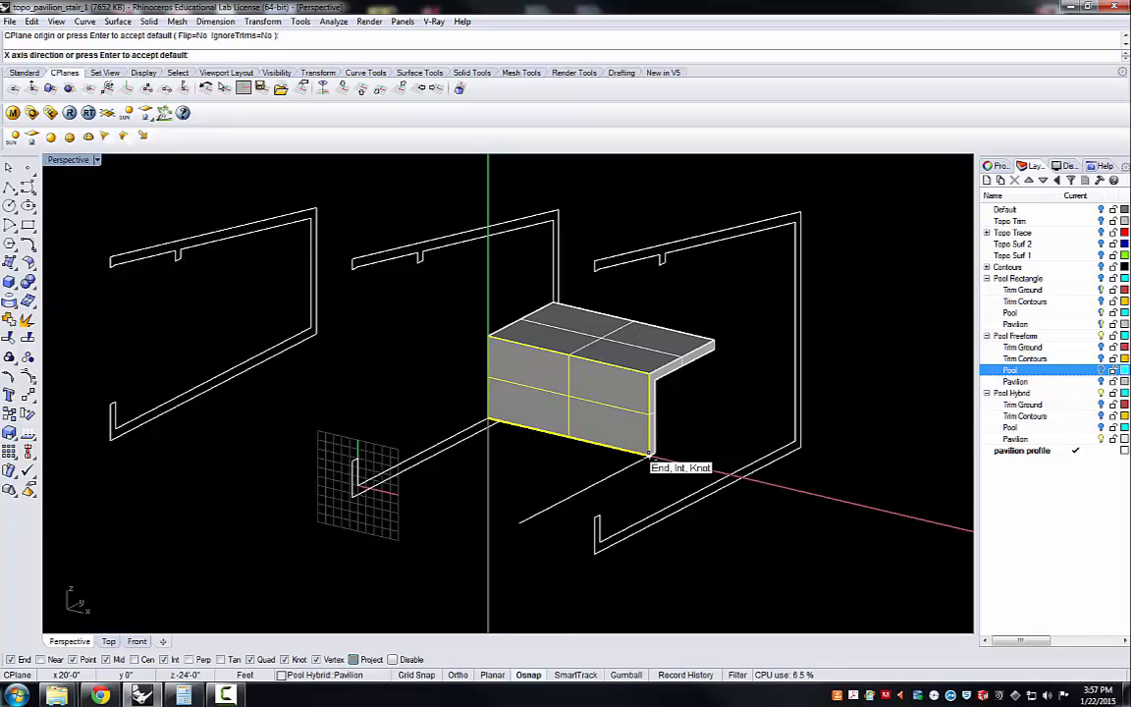
{"action": "left_click", "coordinate": [648, 454]}
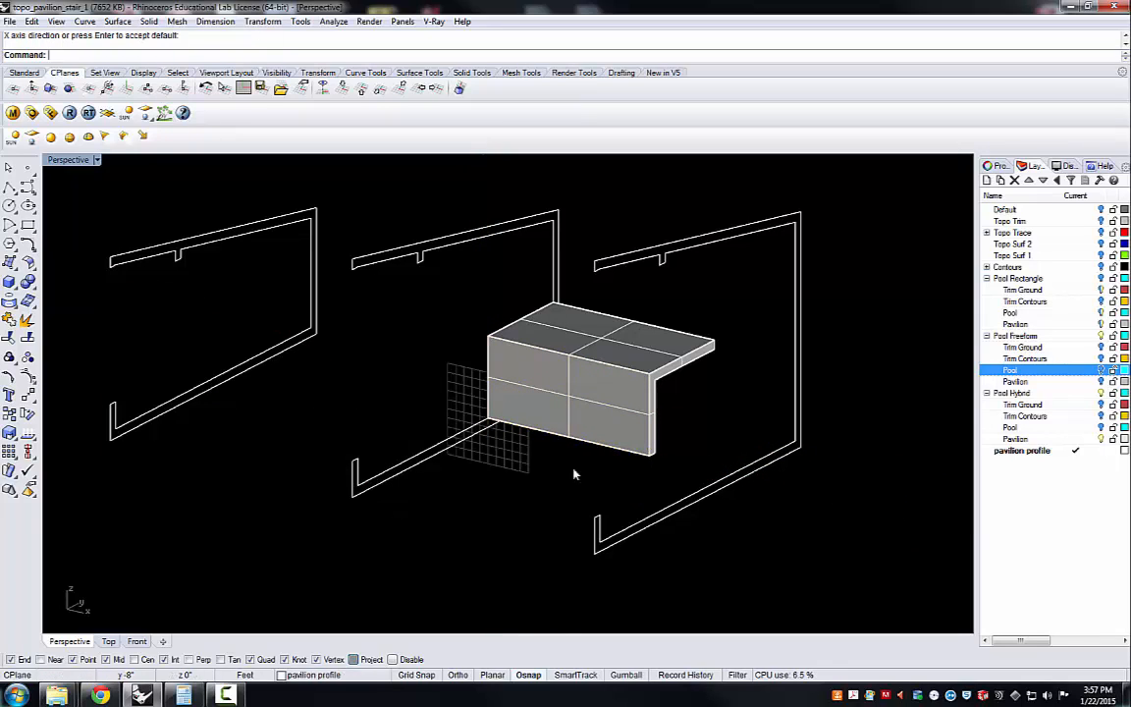
Hide the three pavilion profile curves so only the L-shaped block remains
{"action": "right_click_drag", "start_coordinate": [538, 447], "coordinate": [488, 439]}
{"action": "scroll", "coordinate": [496, 417], "scroll_direction": "up", "scroll_amount": 5}
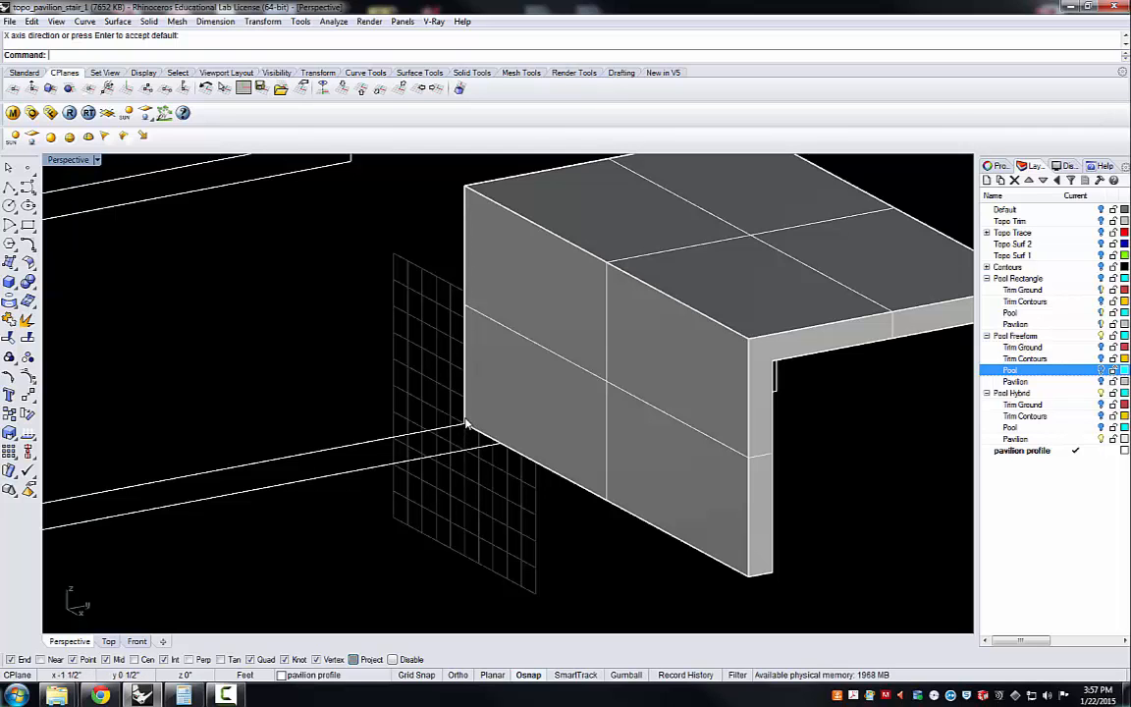
{"action": "right_click_drag", "start_coordinate": [303, 404], "coordinate": [338, 414]}
{"action": "scroll", "coordinate": [362, 391], "scroll_direction": "down", "scroll_amount": 5}
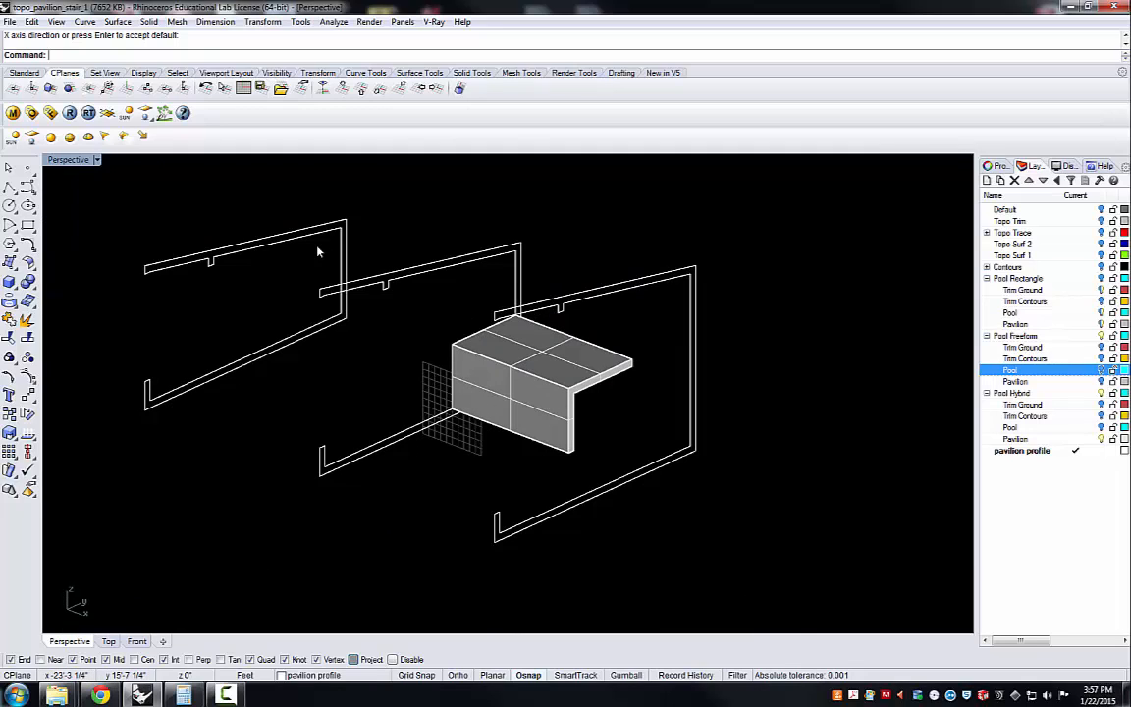
{"action": "type", "text": "h"}
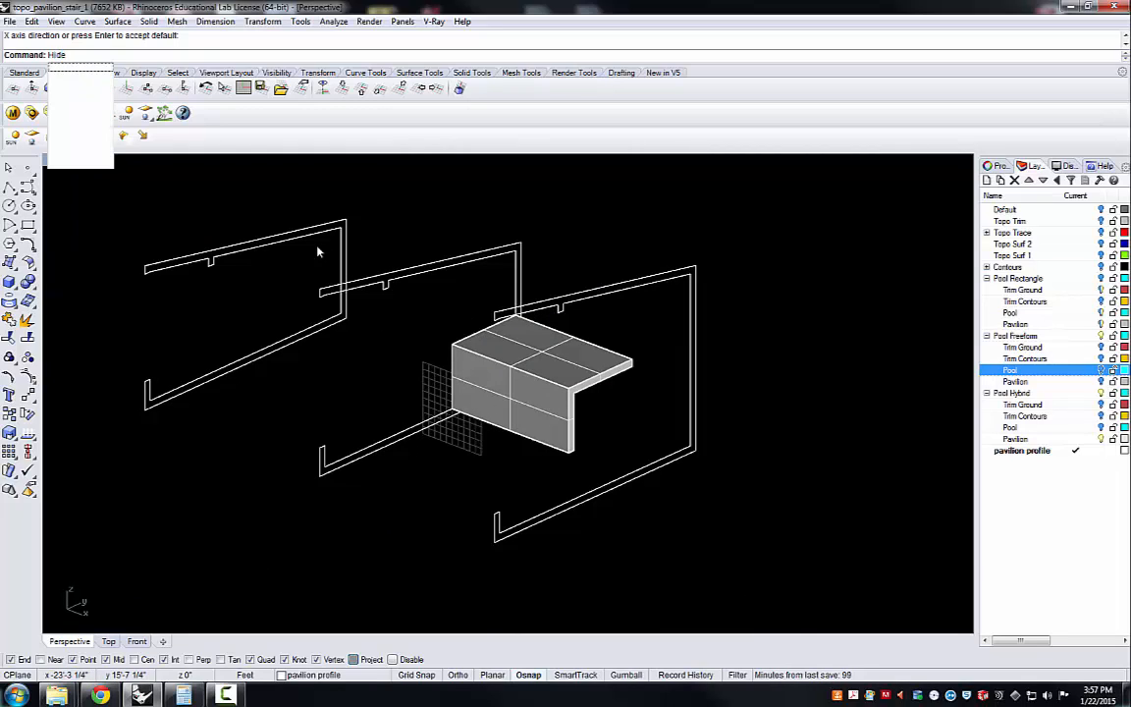
{"action": "key", "text": "Return"}
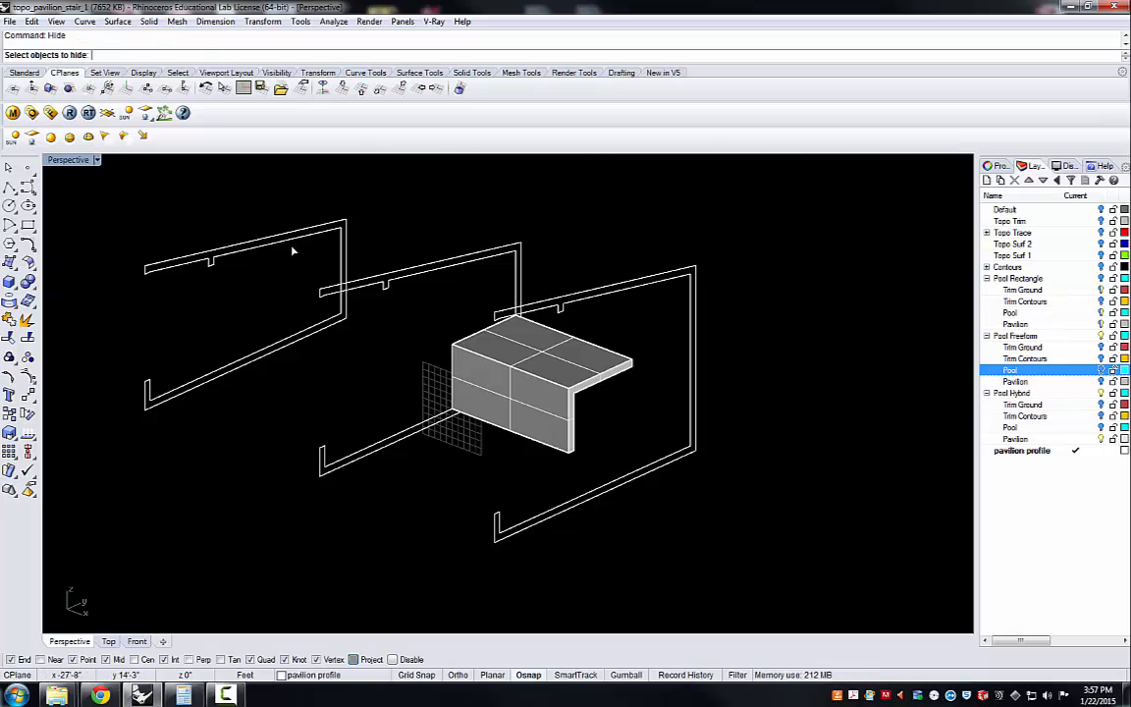
{"action": "left_click", "coordinate": [295, 236]}
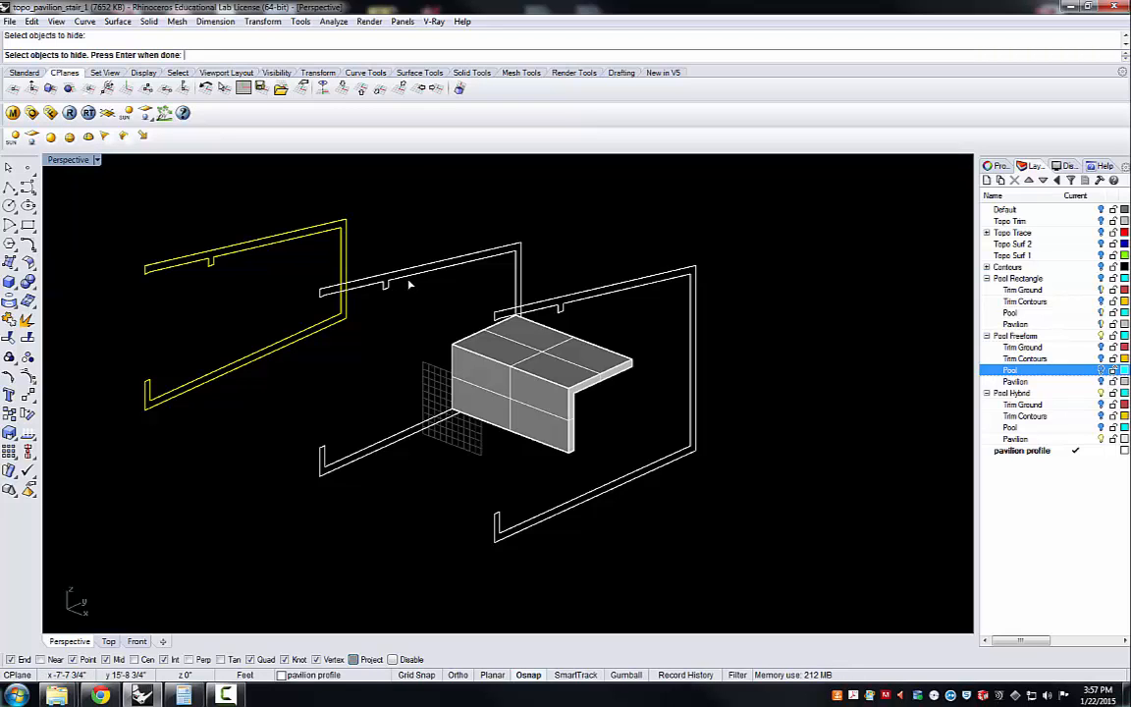
{"action": "left_click", "coordinate": [411, 285]}
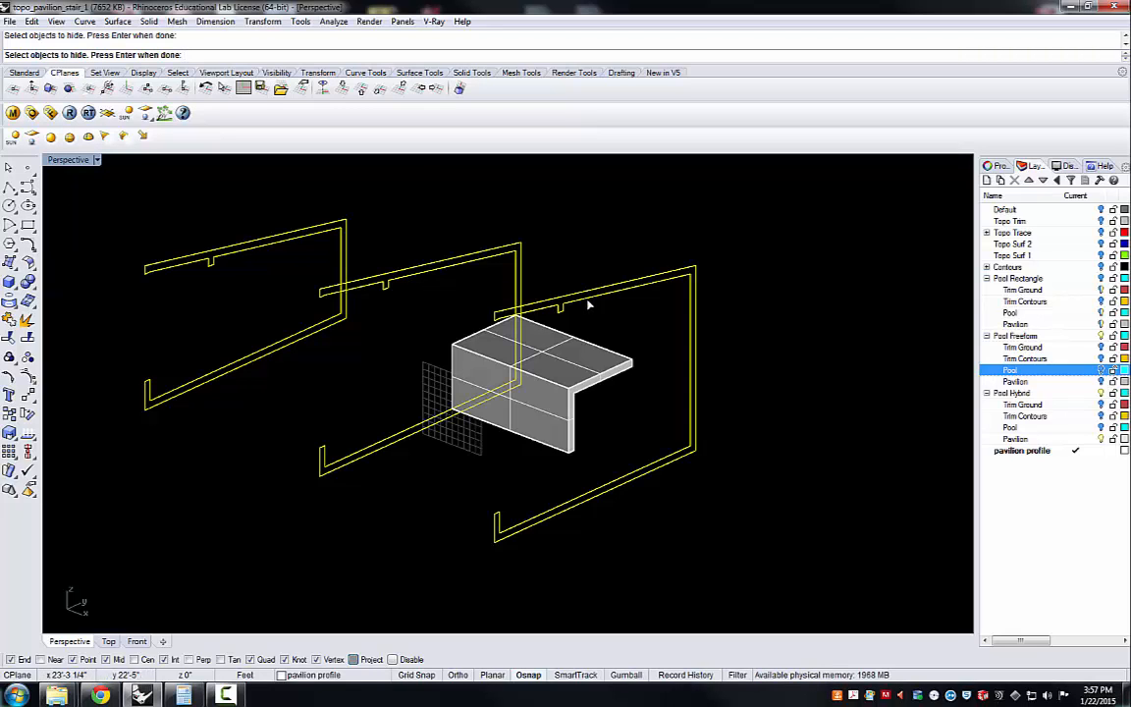
{"action": "key", "text": "Return"}
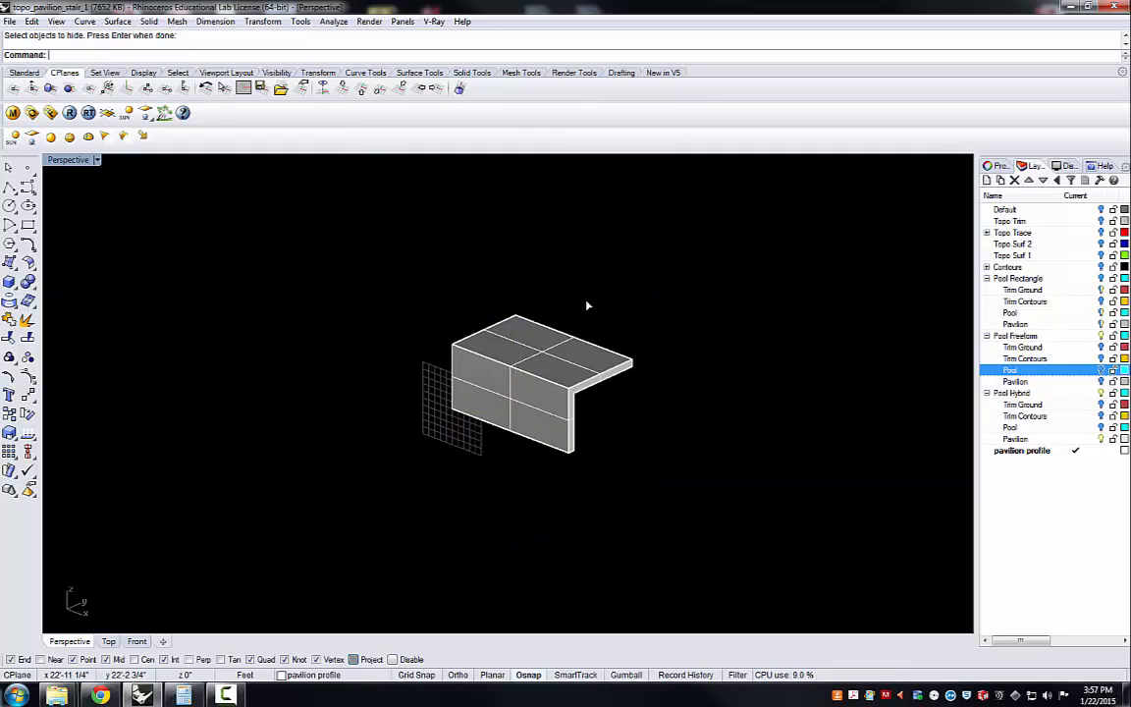
Draw a vertical line along the front wall's left edge, from the construction plane origin to the block's upper corner
{"action": "scroll", "coordinate": [464, 395], "scroll_direction": "up", "scroll_amount": 3}
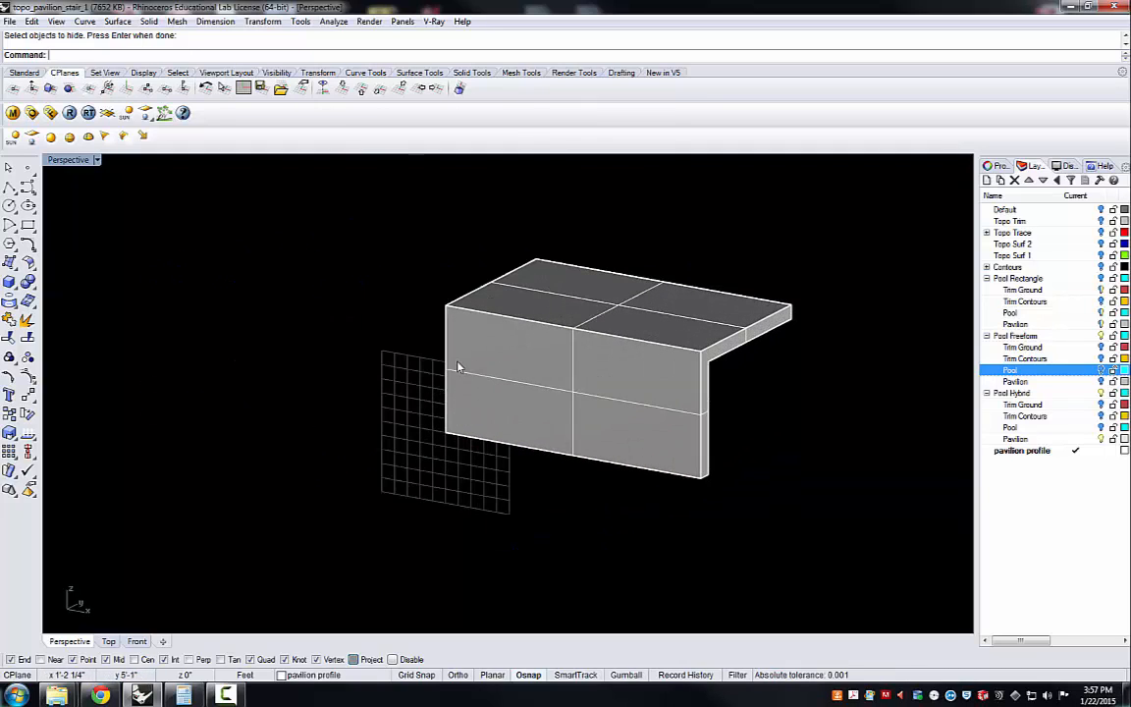
{"action": "scroll", "coordinate": [343, 329], "scroll_direction": "up", "scroll_amount": 2}
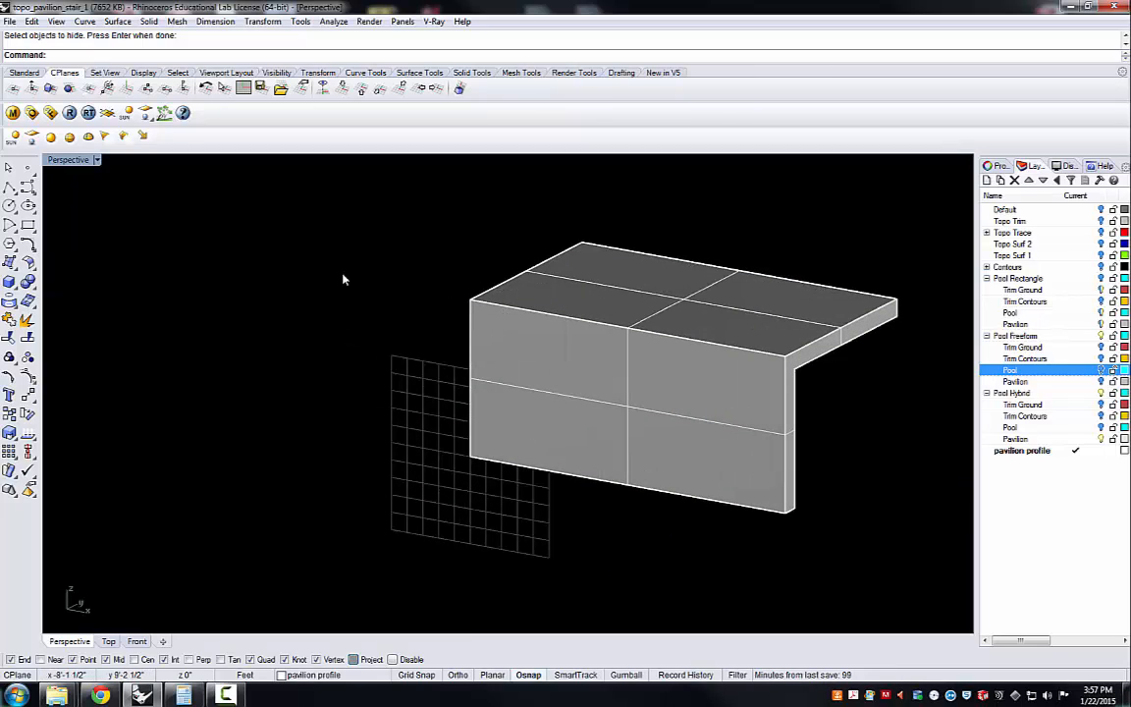
{"action": "left_click", "coordinate": [9, 188]}
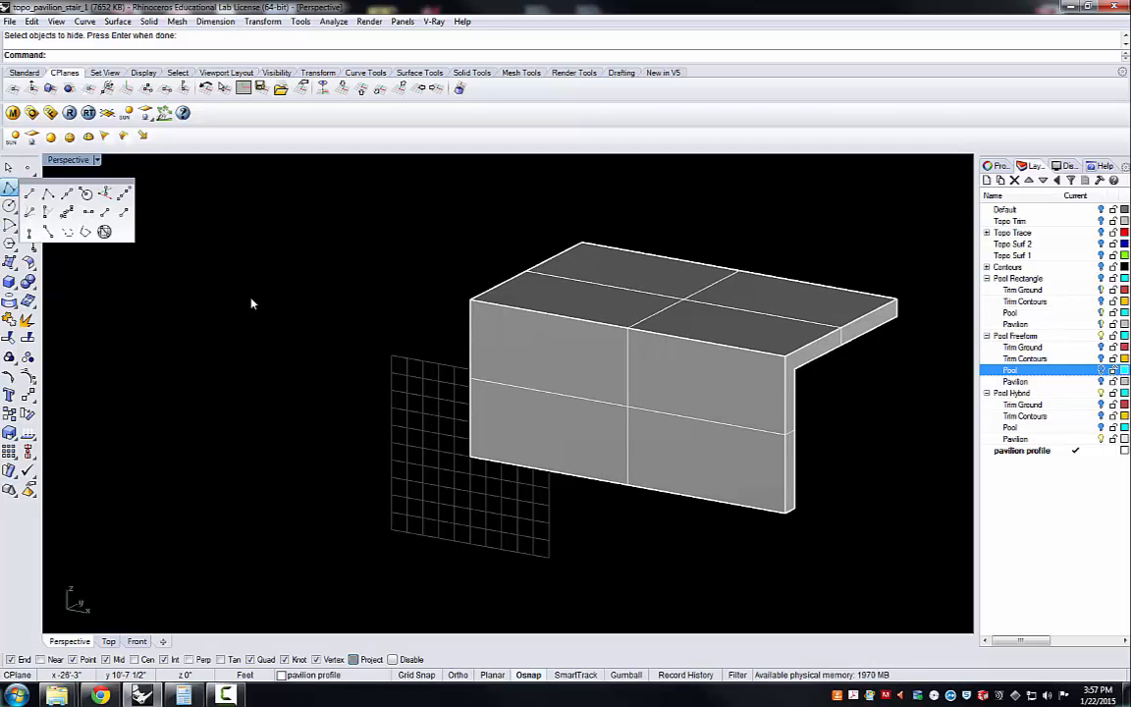
{"action": "left_click", "coordinate": [28, 194]}
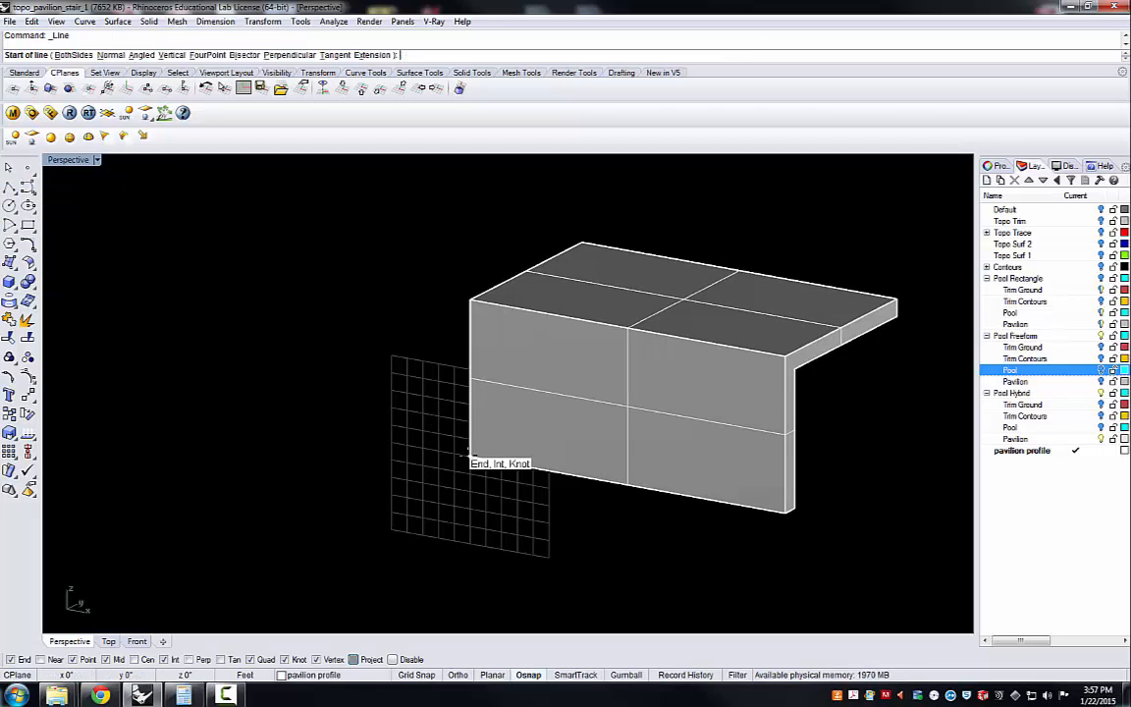
{"action": "left_click", "coordinate": [468, 455]}
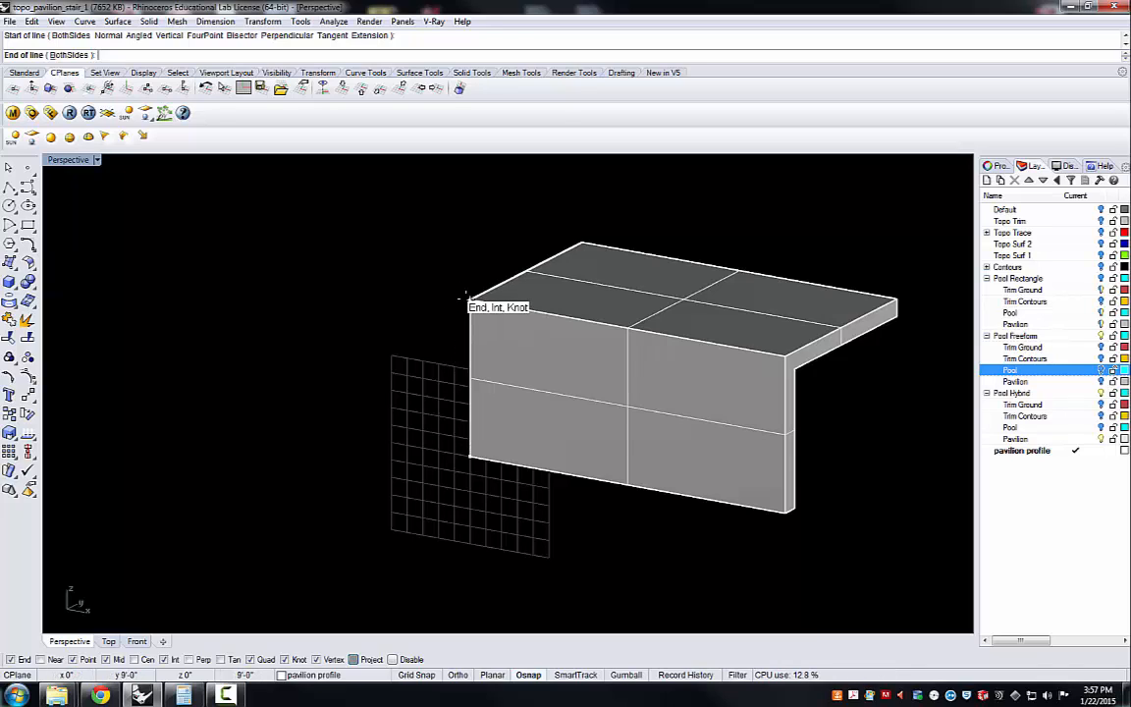
{"action": "left_click", "coordinate": [465, 294]}
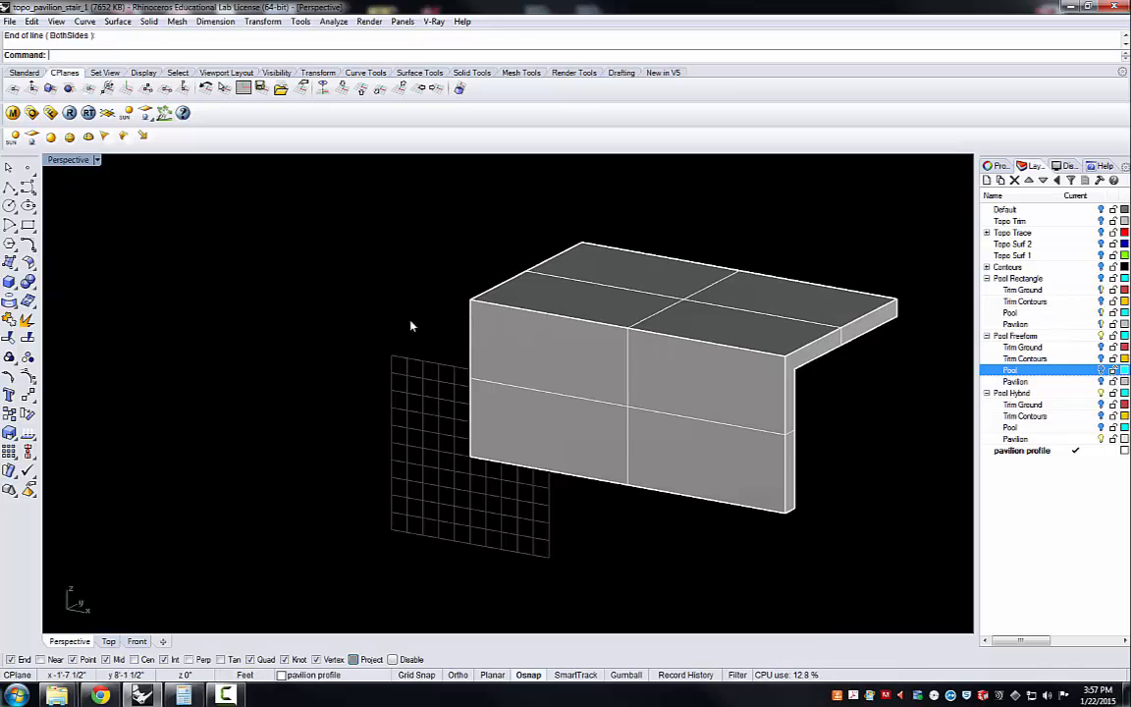
Hide the L-shaped block's surfaces while keeping the new vertical line
{"action": "left_click", "coordinate": [471, 347]}
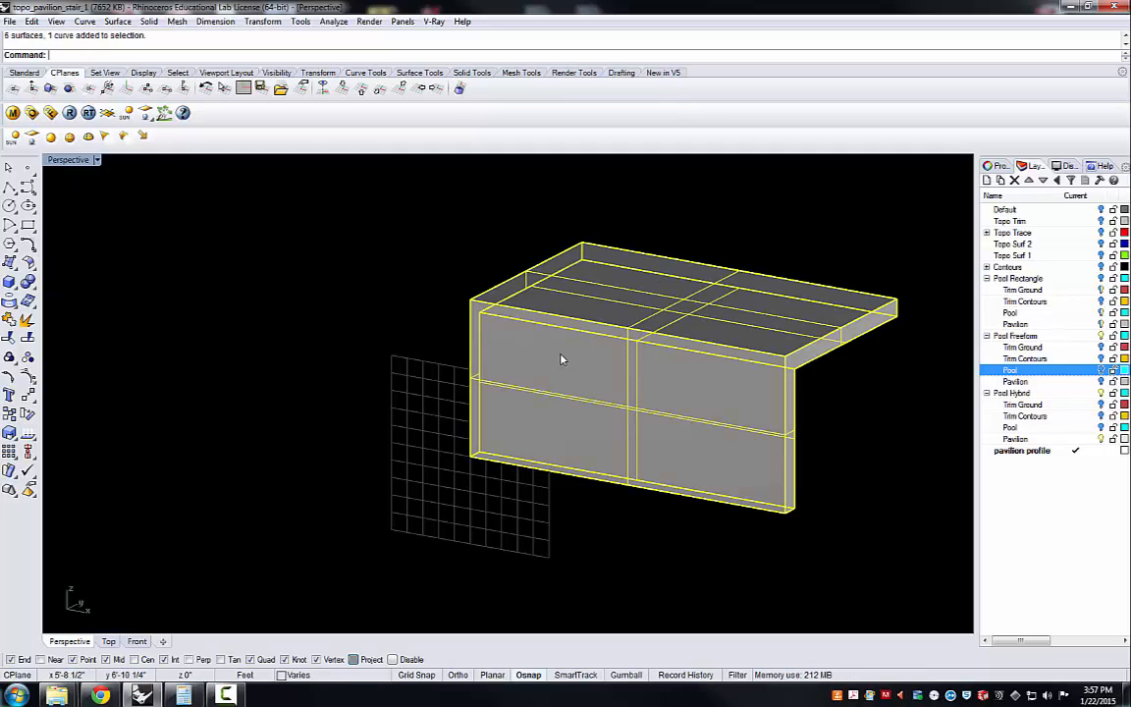
{"action": "key", "text": "ctrl+h"}
{"action": "mouse_move", "coordinate": [503, 356]}
{"action": "right_mouse_down"}
{"action": "mouse_move", "coordinate": [468, 354]}
{"action": "mouse_move", "coordinate": [500, 350]}
{"action": "right_mouse_up"}
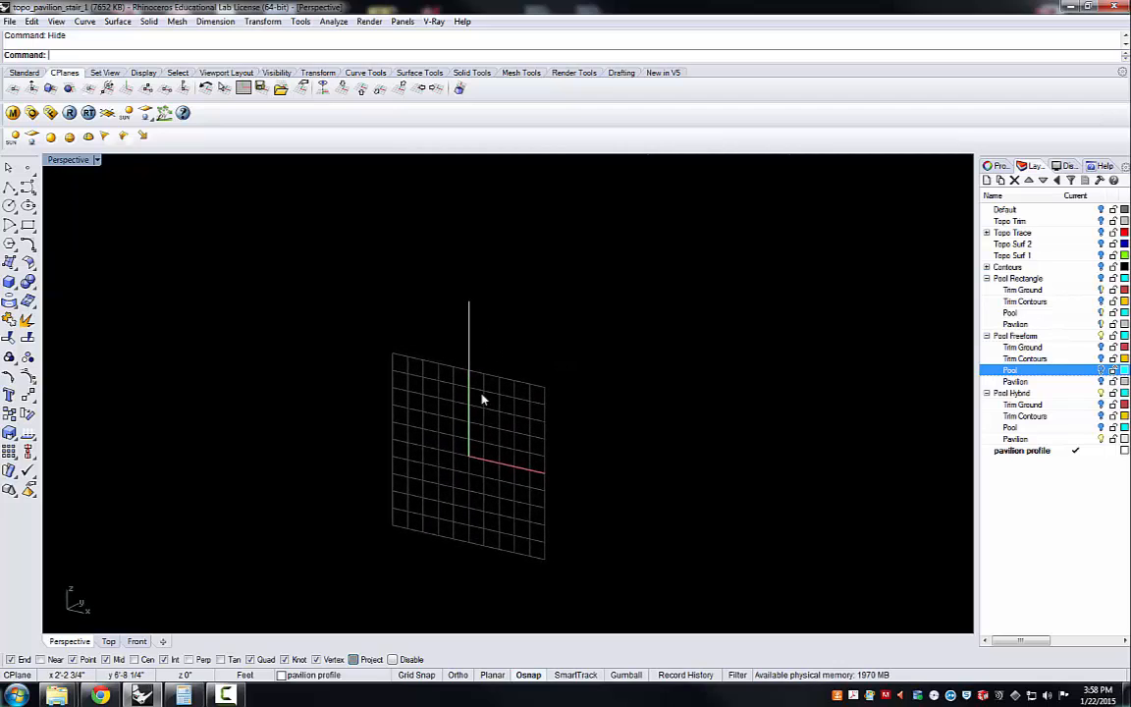
Measure the distance between the vertical line's lower and upper endpoints
{"action": "left_click", "coordinate": [469, 317]}
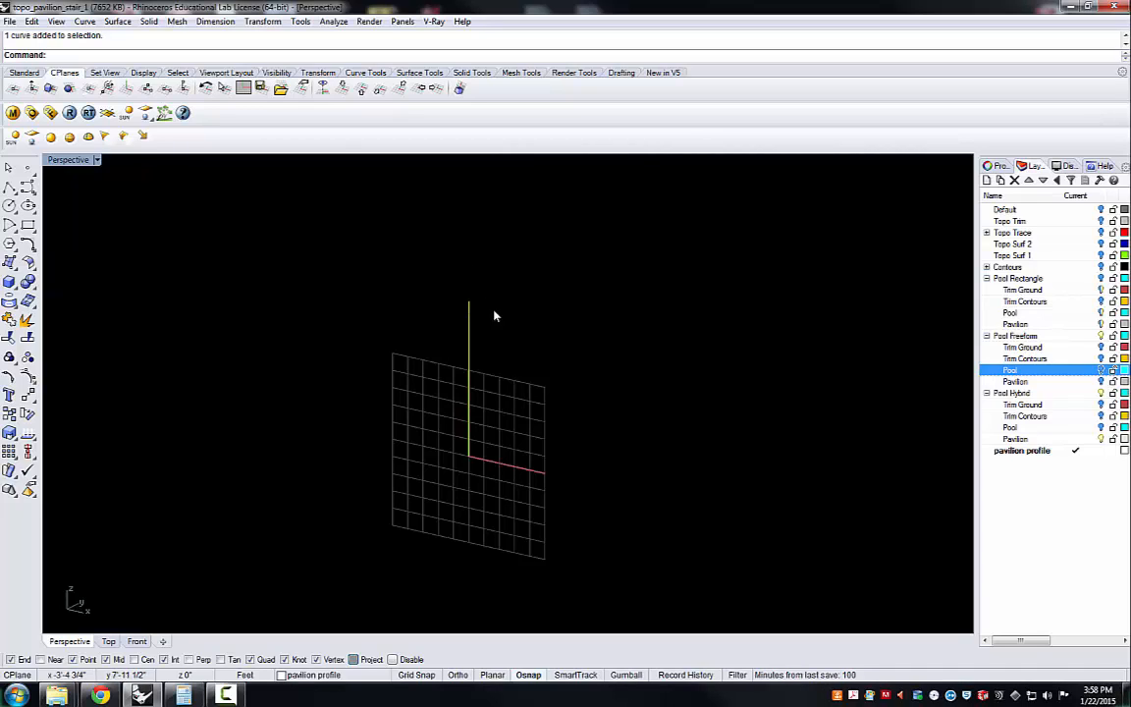
{"action": "left_click", "coordinate": [406, 316]}
{"action": "type", "text": "Distance"}
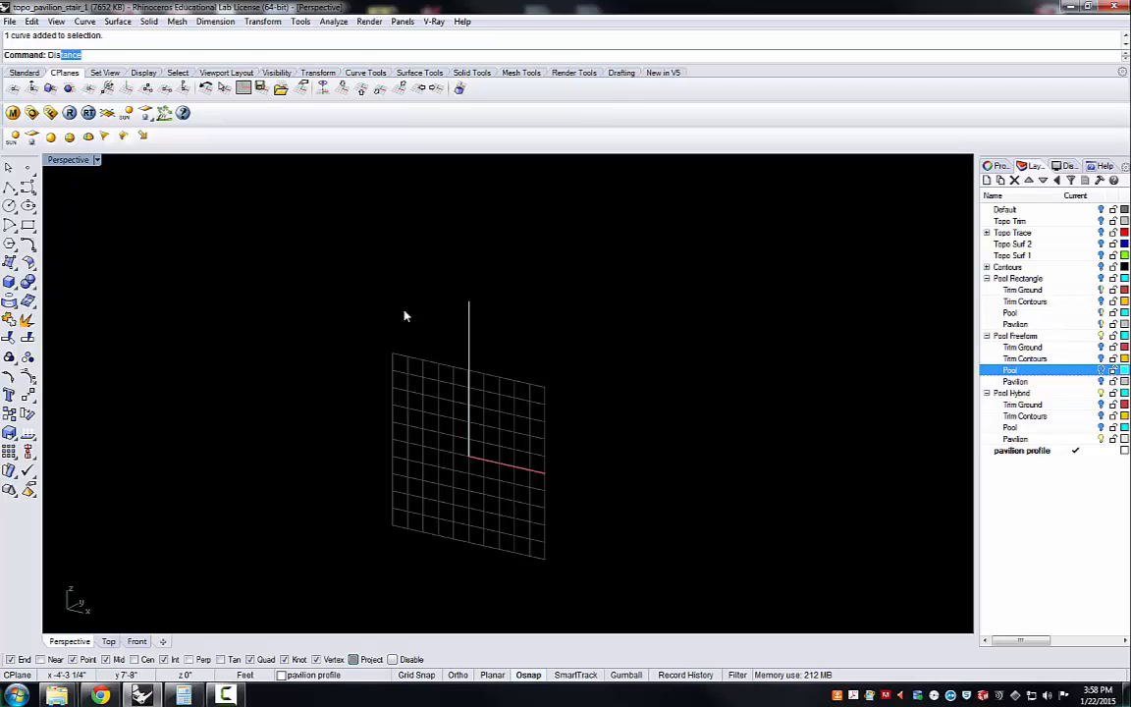
{"action": "key", "text": "Return"}
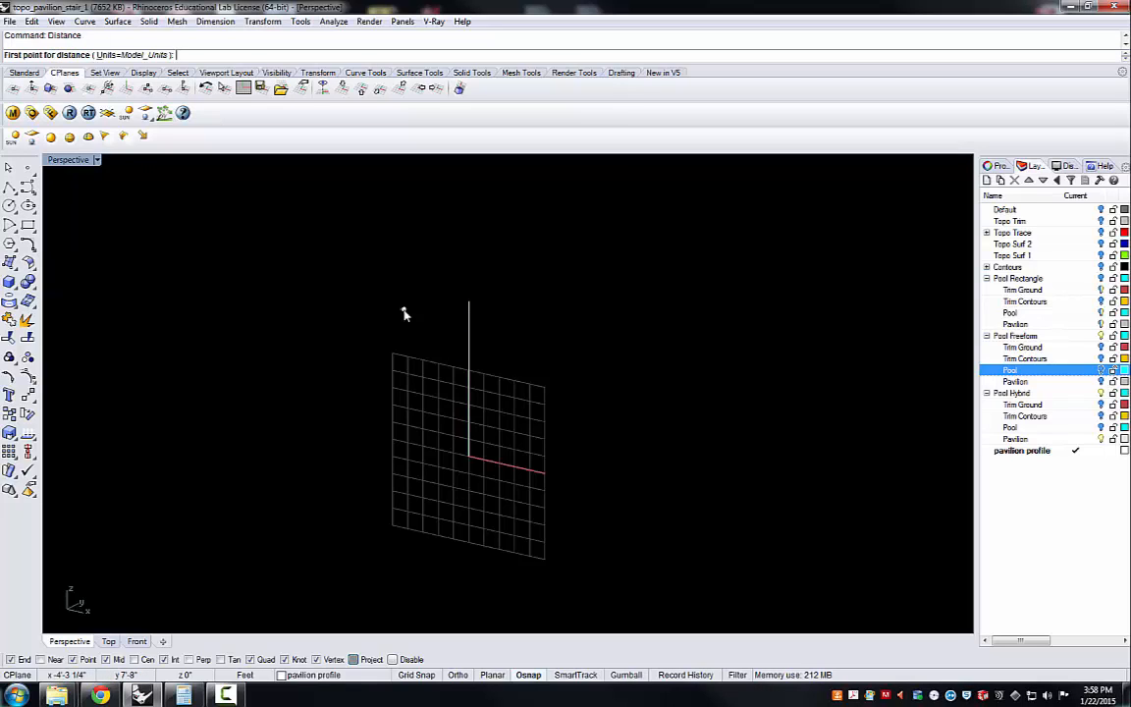
{"action": "left_click", "coordinate": [469, 457]}
{"action": "left_click", "coordinate": [468, 304]}
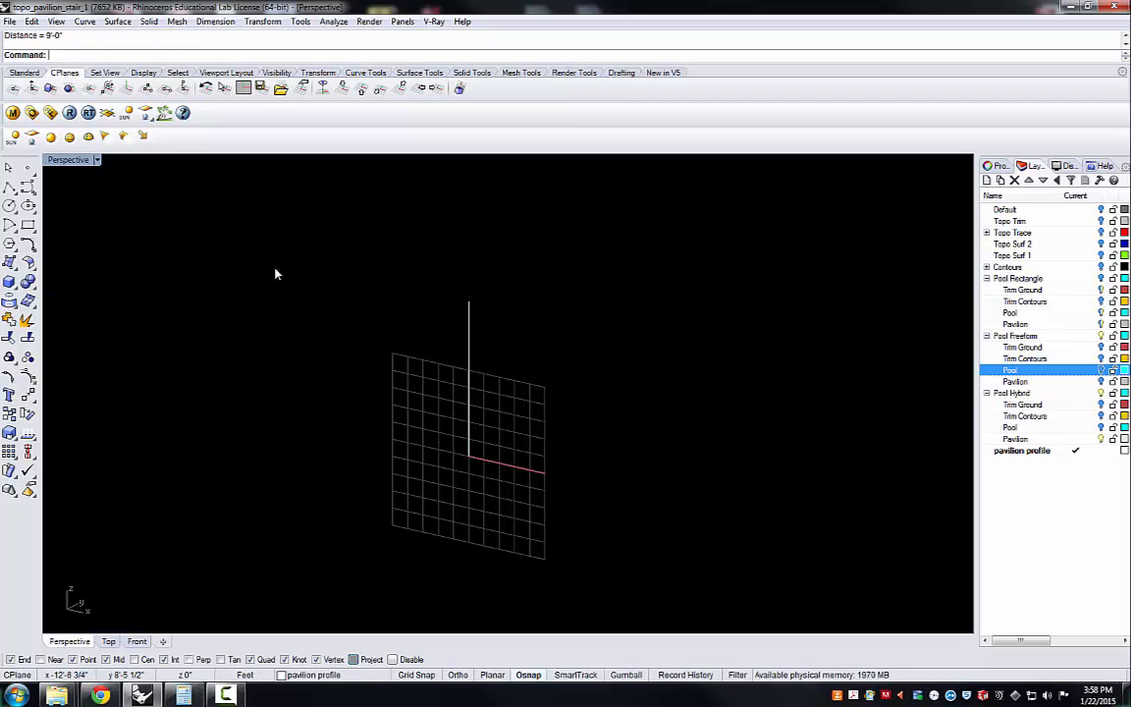
Divide the vertical line into 16 segments with marker points, one segment for each stair riser
{"action": "left_click", "coordinate": [470, 346]}
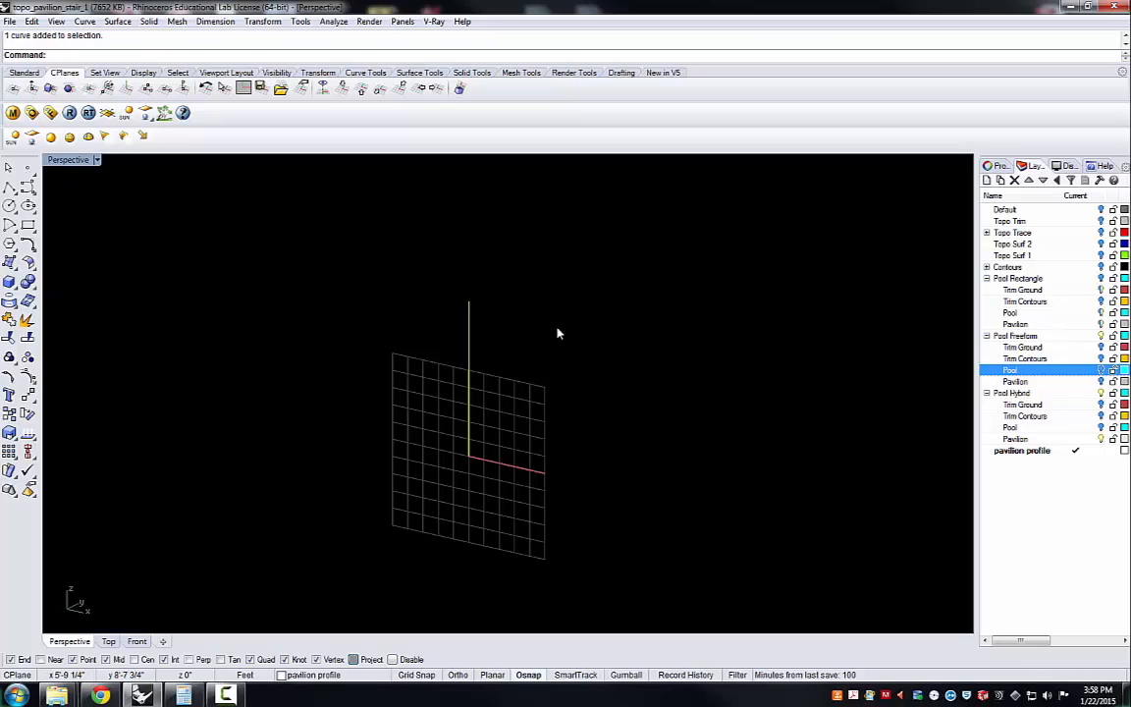
{"action": "type", "text": "Div"}
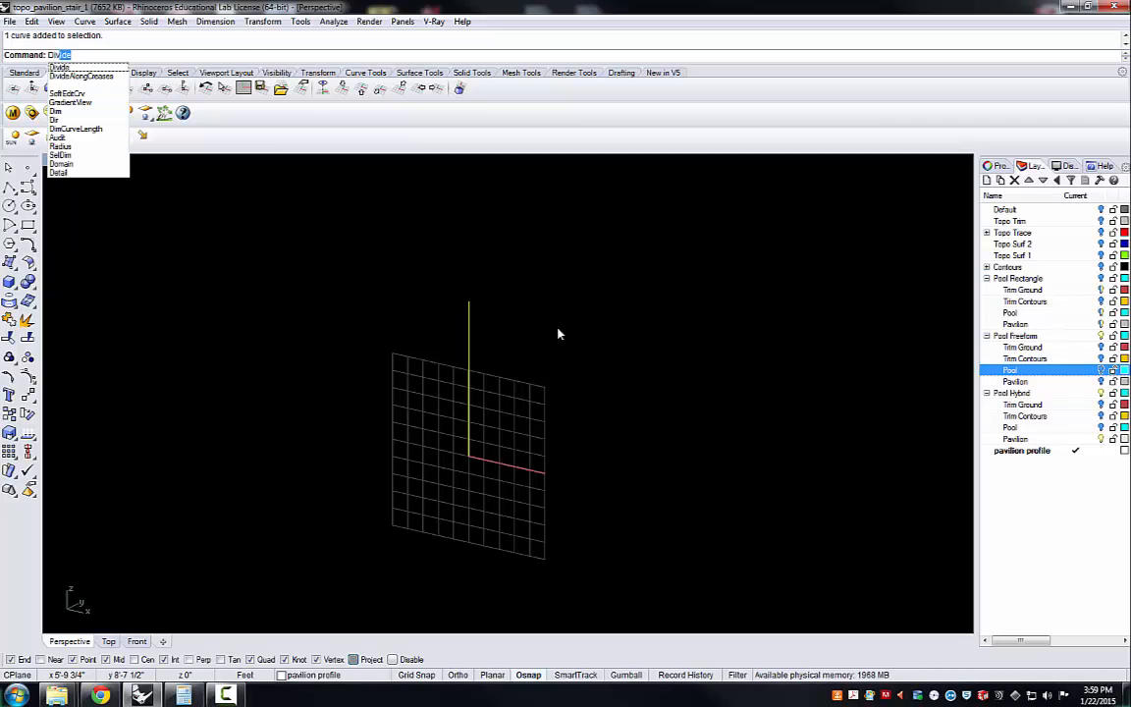
{"action": "key", "text": "Return"}
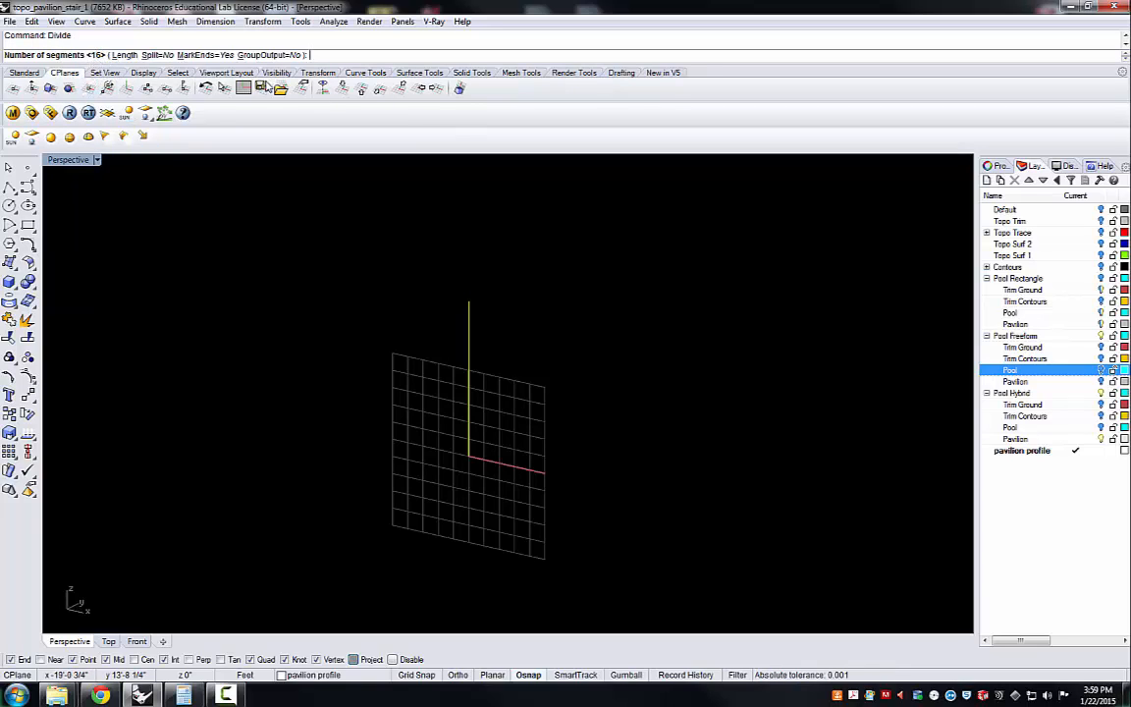
{"action": "type", "text": "16"}
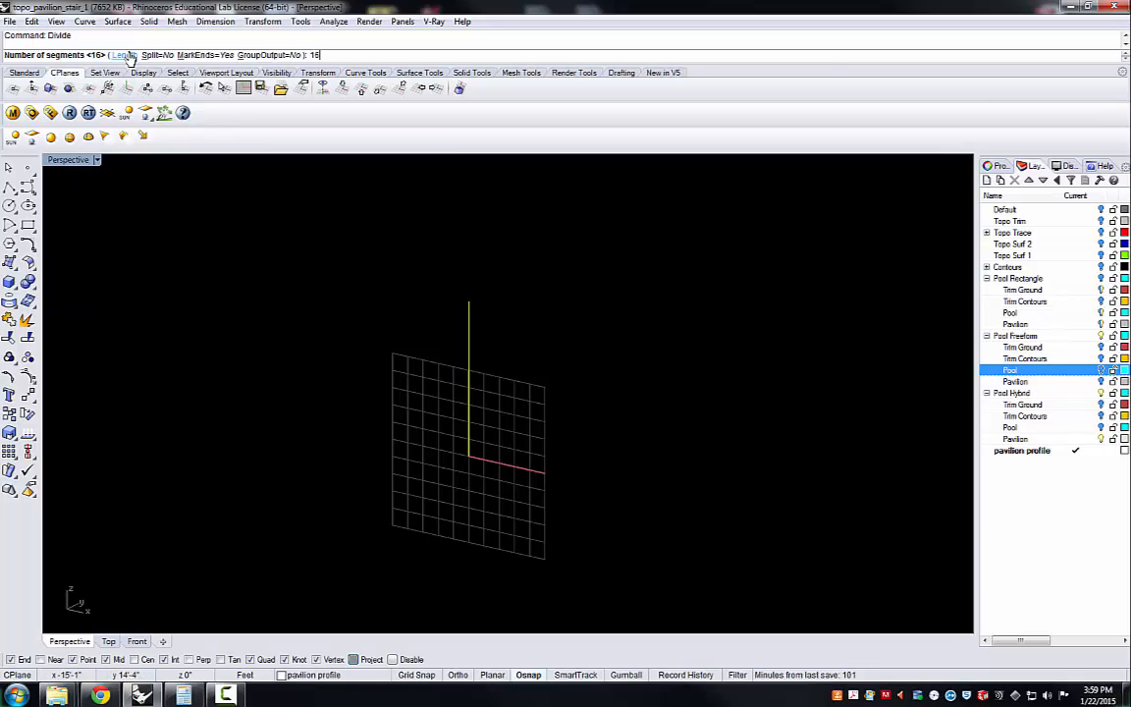
{"action": "key", "text": "Return"}
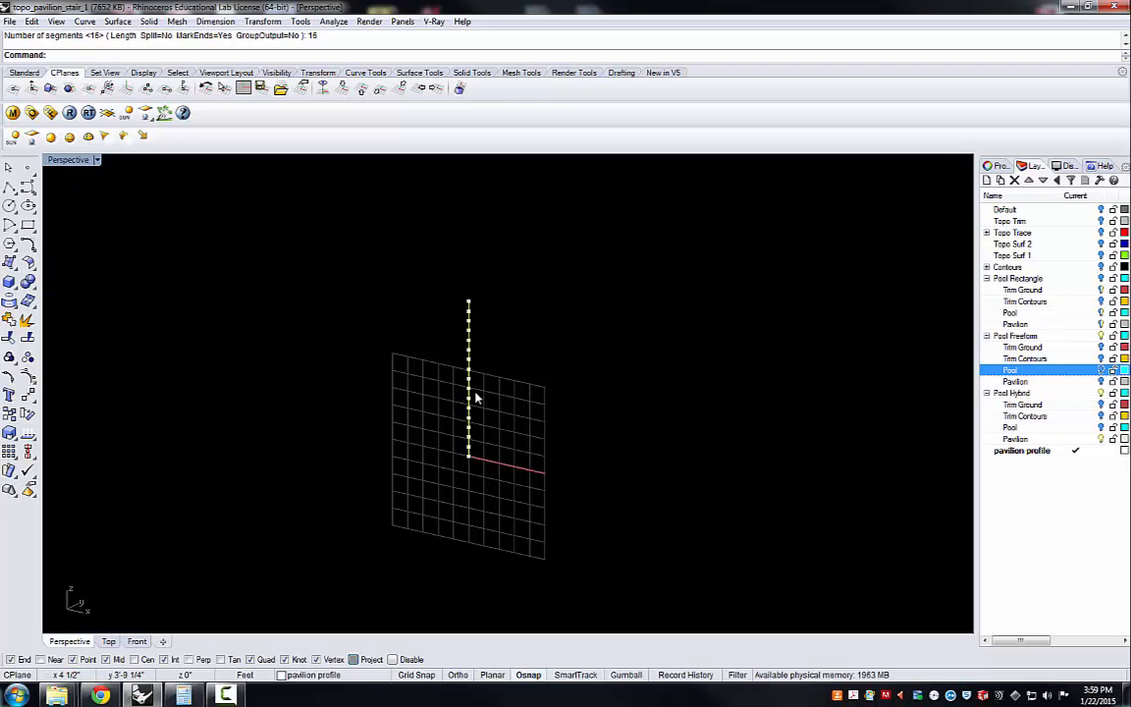
{"action": "scroll", "coordinate": [452, 444], "scroll_direction": "up", "scroll_amount": 2}
{"action": "scroll", "coordinate": [453, 444], "scroll_direction": "up", "scroll_amount": 1}
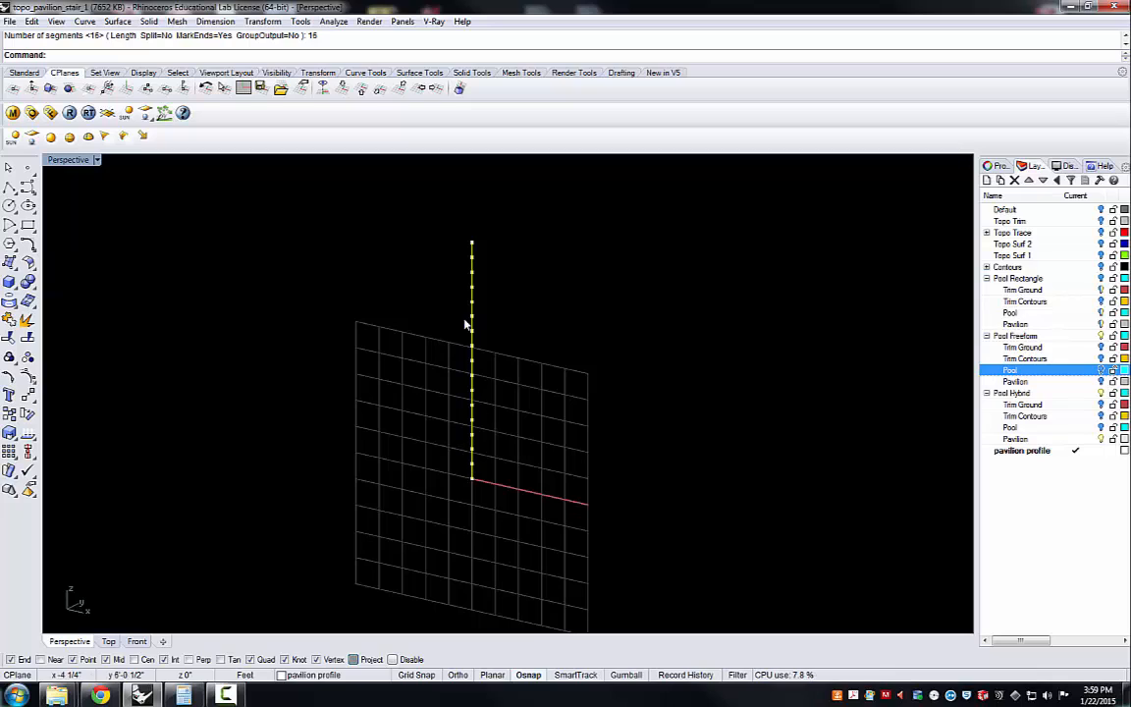
{"action": "left_click", "coordinate": [310, 326]}
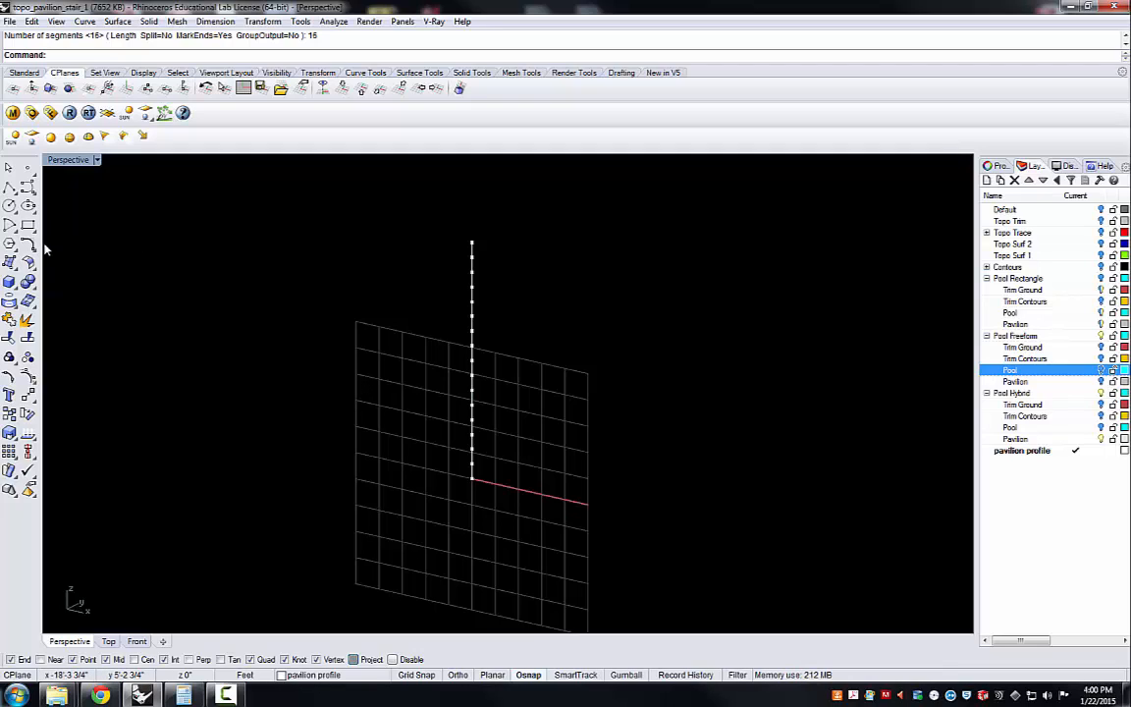
Draw a polyline from the vertical line's base up to the first division point, with a 13" tread parallel to the plane's X axis
{"action": "left_click", "coordinate": [9, 186]}
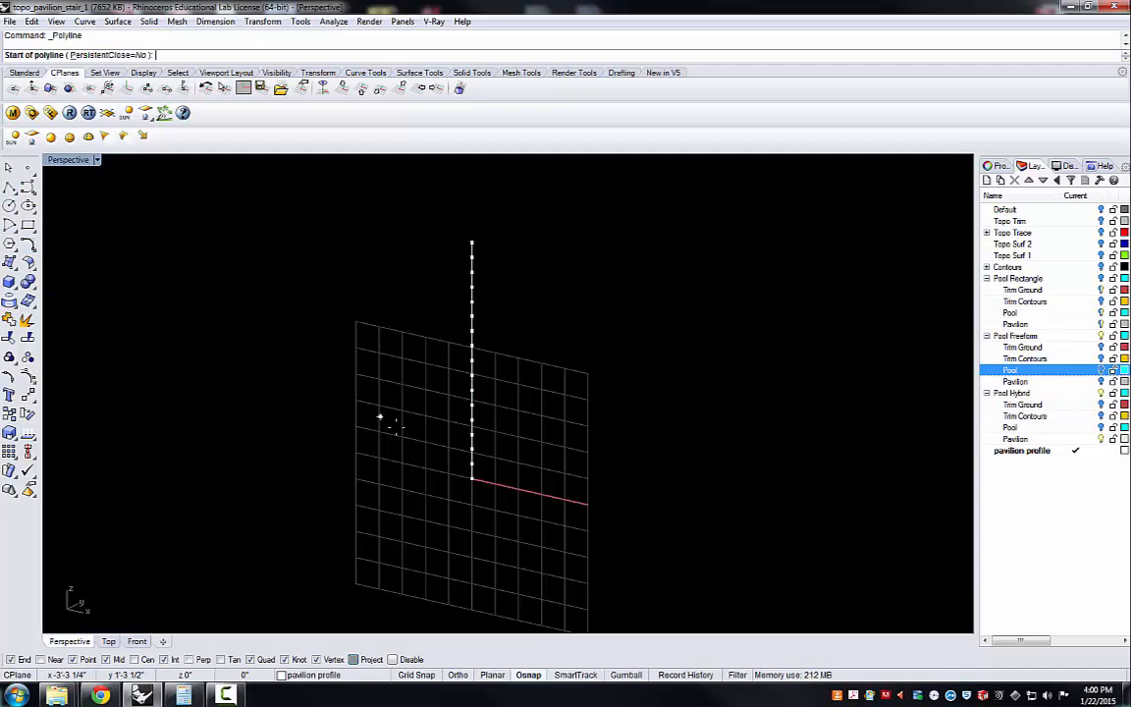
{"action": "scroll", "coordinate": [442, 477], "scroll_direction": "up", "scroll_amount": 3}
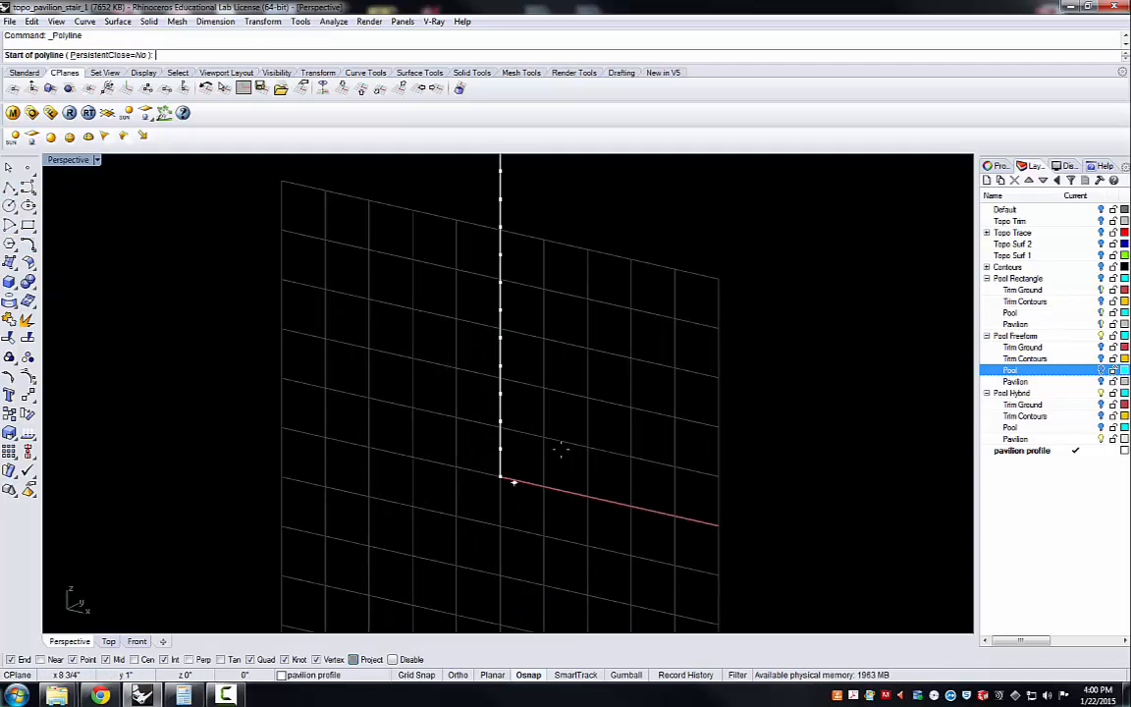
{"action": "scroll", "coordinate": [560, 450], "scroll_direction": "up", "scroll_amount": 2}
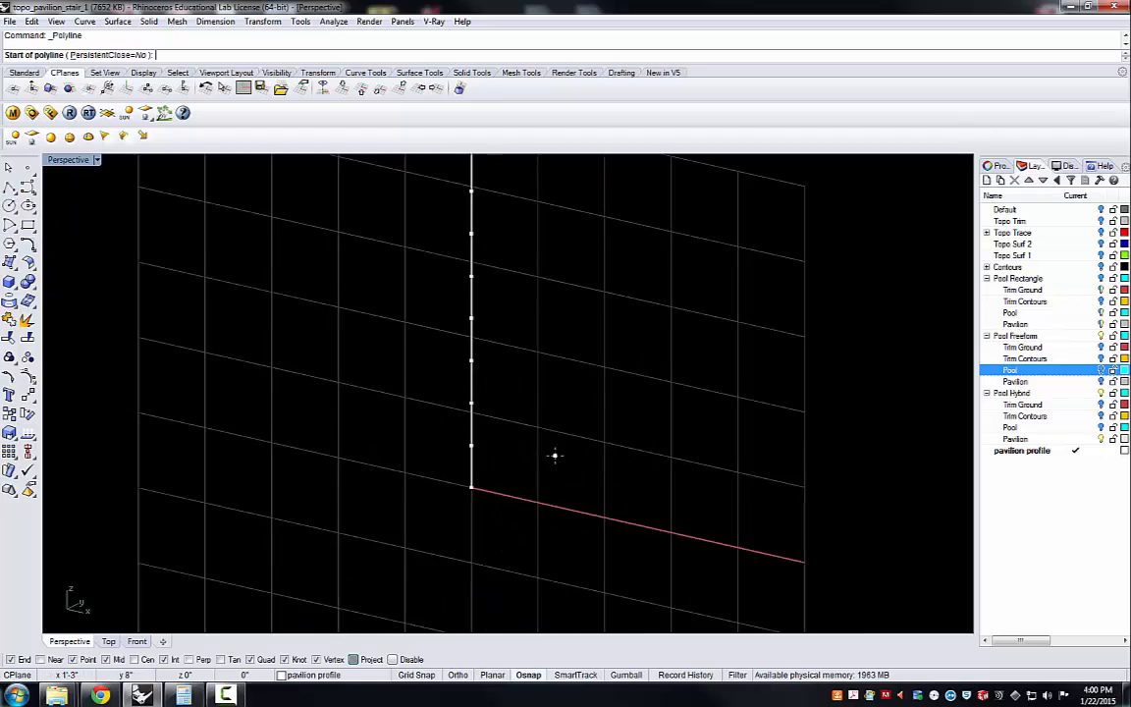
{"action": "left_click", "coordinate": [452, 494]}
{"action": "left_click", "coordinate": [451, 441]}
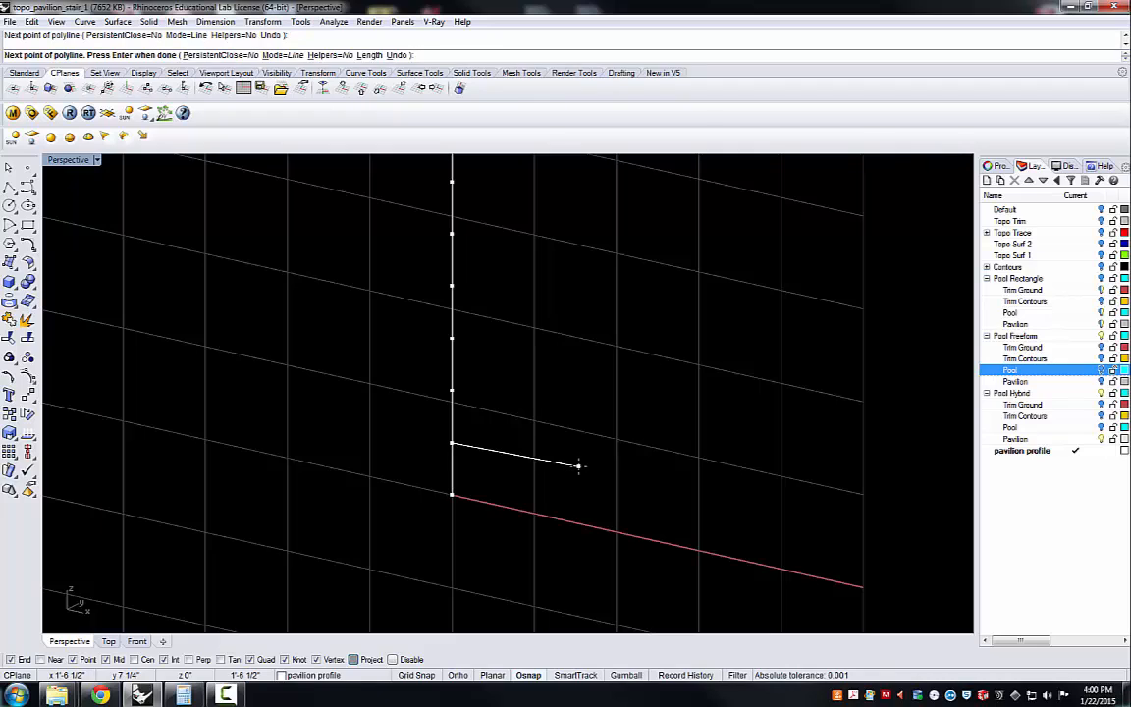
{"action": "type", "text": "1"}
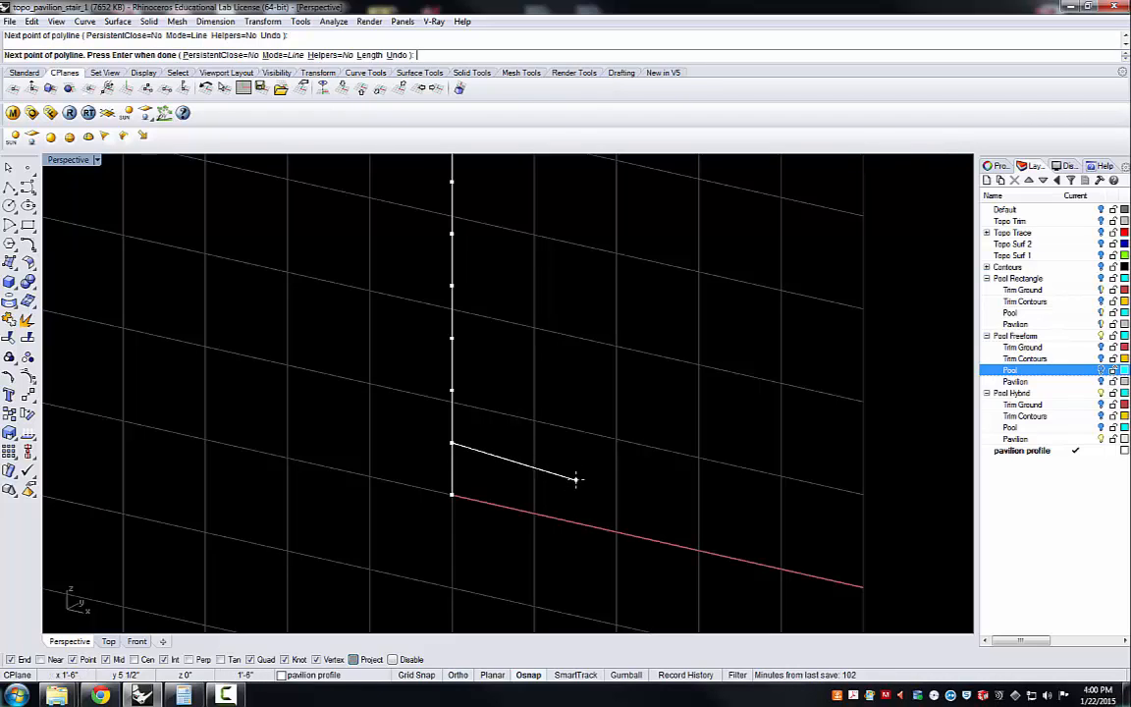
{"action": "type", "text": "3\""}
{"action": "key", "text": "Return"}
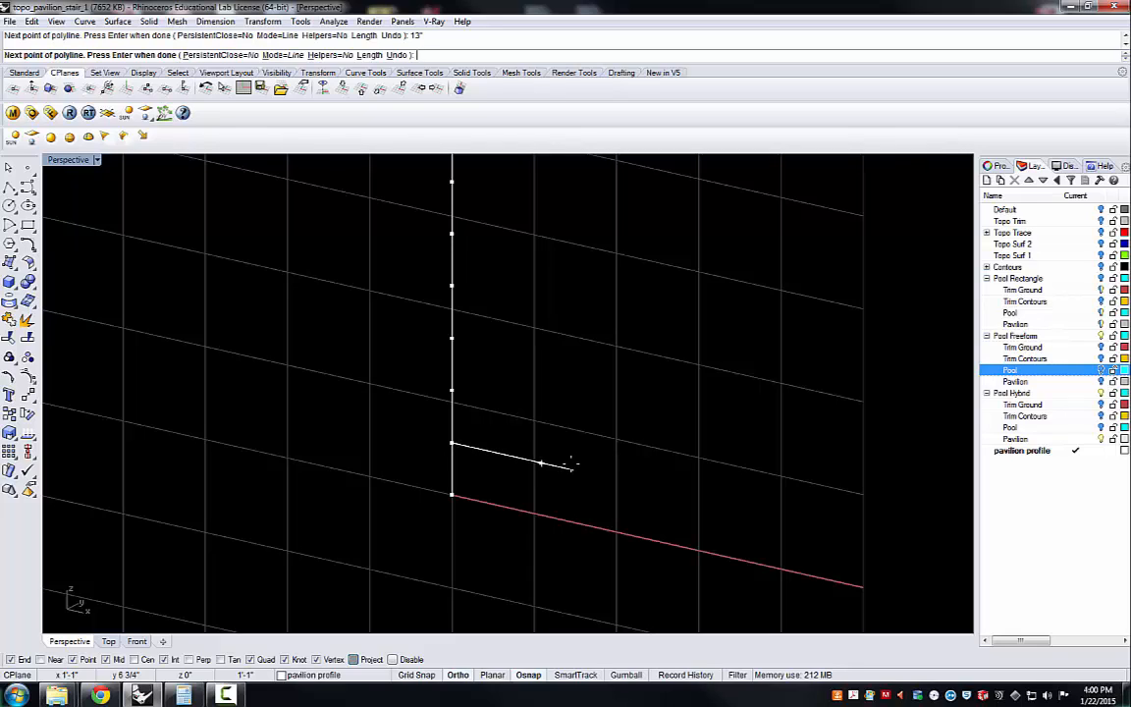
{"action": "left_click", "coordinate": [550, 465]}
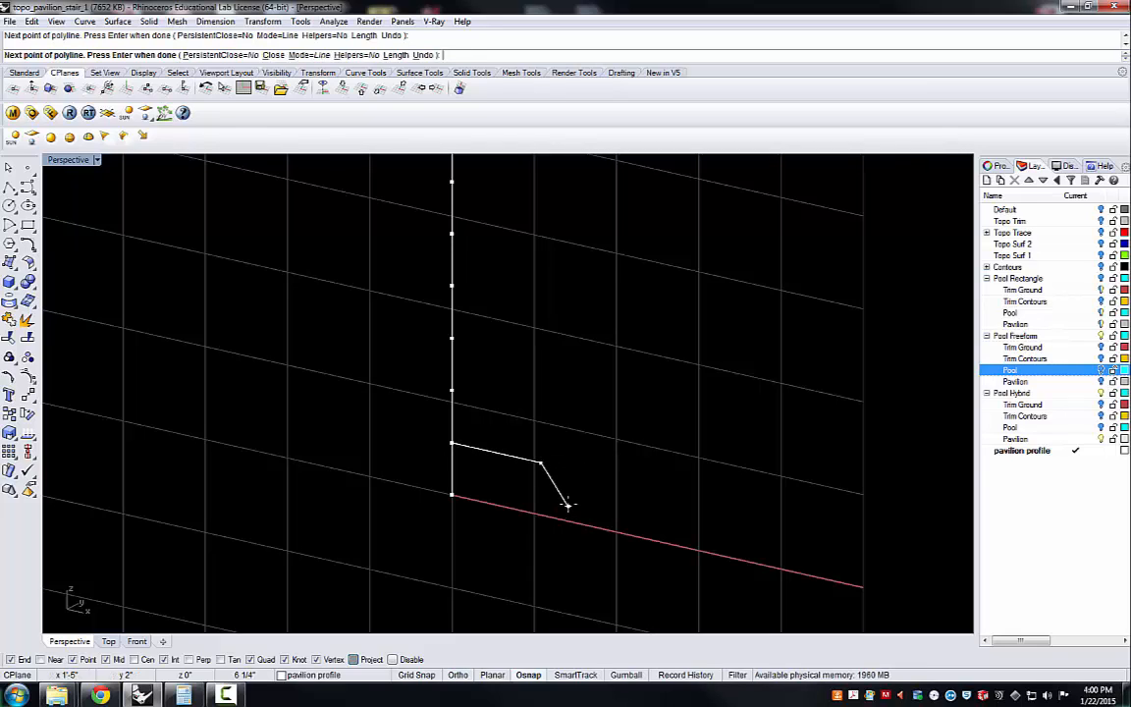
{"action": "key", "text": "Return"}
Move the riser-and-tread polyline away from the divided line into empty space beyond the grid's negative X side
{"action": "left_click", "coordinate": [497, 460]}
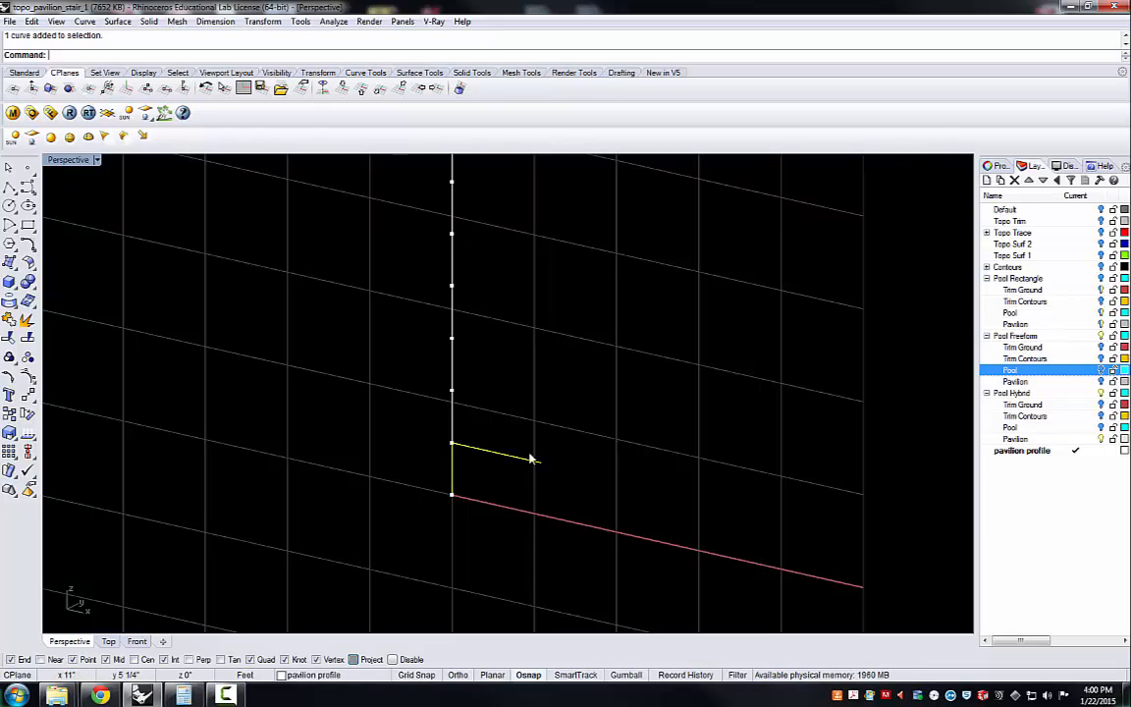
{"action": "left_click_drag", "start_coordinate": [506, 453], "coordinate": [378, 354]}
{"action": "scroll", "coordinate": [323, 396], "scroll_direction": "up", "scroll_amount": 3}
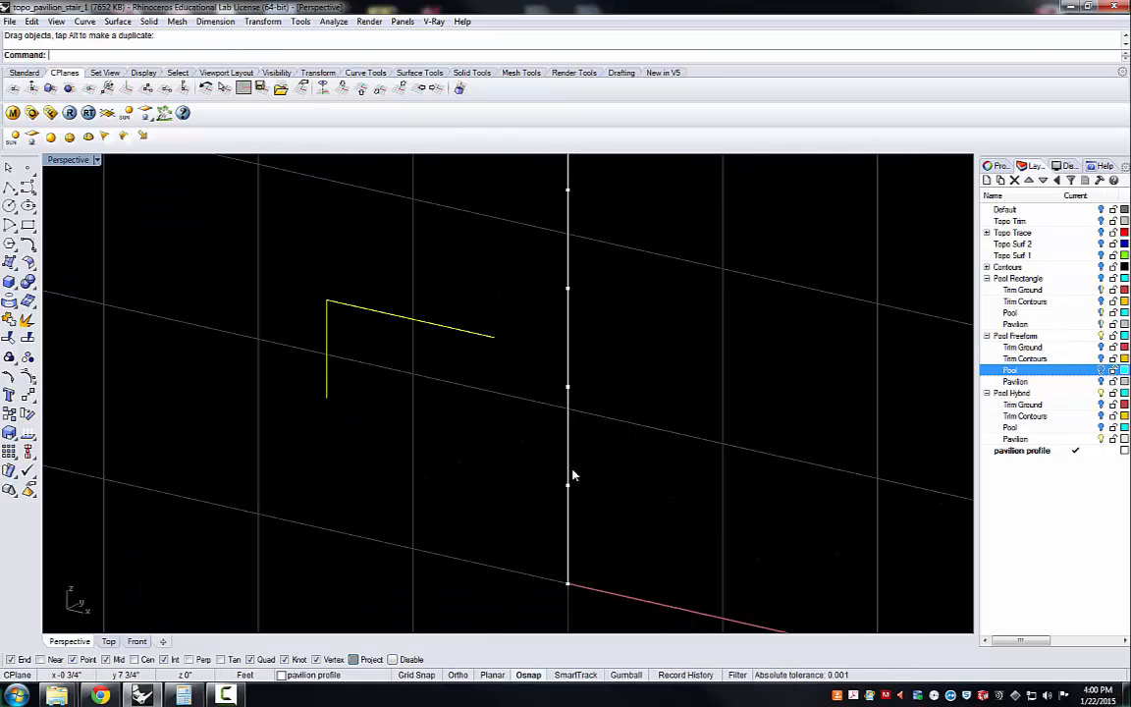
{"action": "scroll", "coordinate": [579, 474], "scroll_direction": "down", "scroll_amount": 5}
{"action": "scroll", "coordinate": [591, 434], "scroll_direction": "down", "scroll_amount": 4}
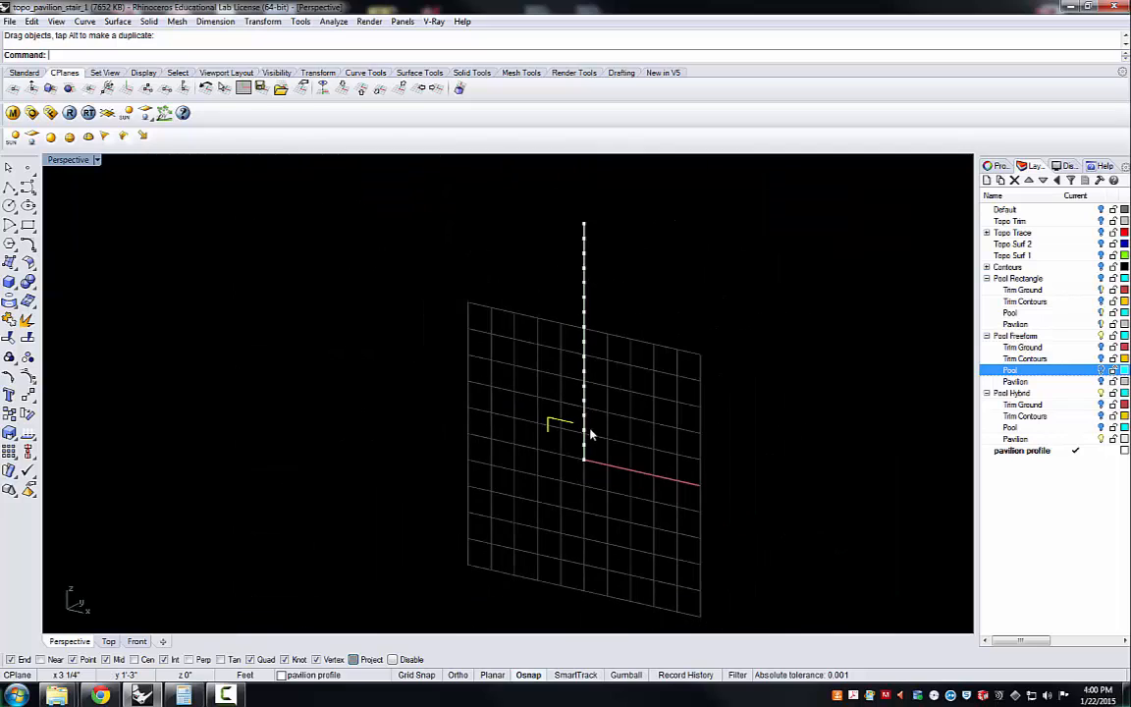
{"action": "scroll", "coordinate": [609, 417], "scroll_direction": "up", "scroll_amount": 1}
{"action": "scroll", "coordinate": [608, 417], "scroll_direction": "up", "scroll_amount": 2}
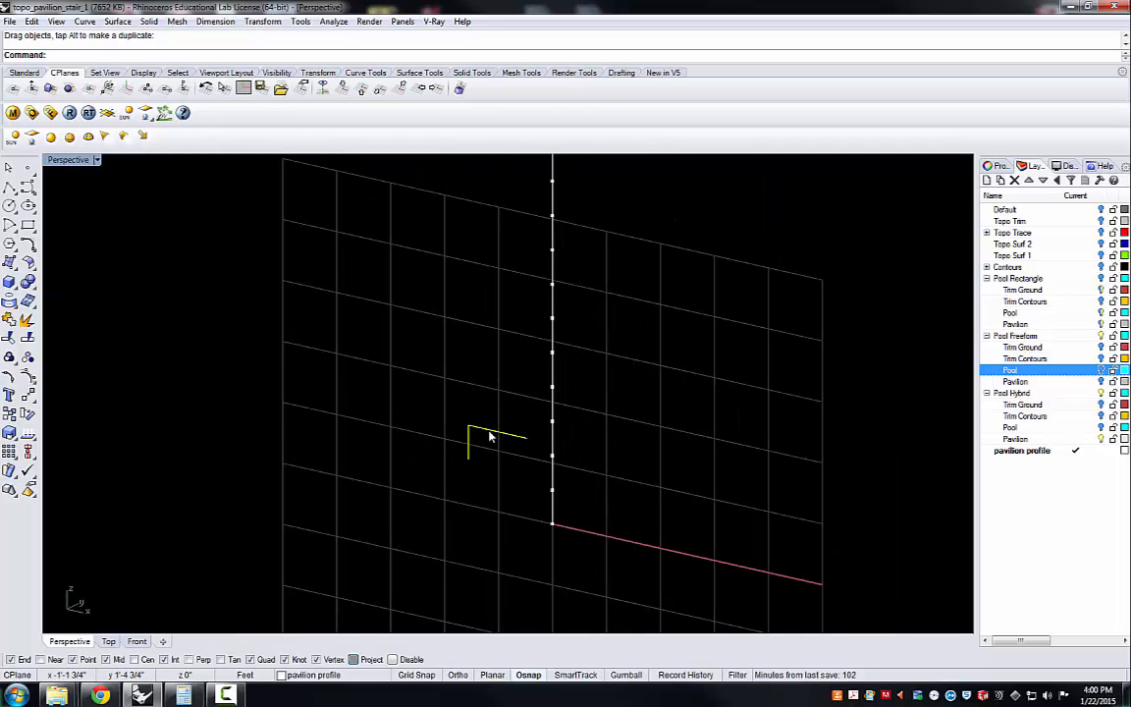
{"action": "left_click_drag", "start_coordinate": [487, 433], "coordinate": [337, 416]}
{"action": "scroll", "coordinate": [577, 452], "scroll_direction": "down", "scroll_amount": 10}
{"action": "scroll", "coordinate": [384, 405], "scroll_direction": "up", "scroll_amount": 3}
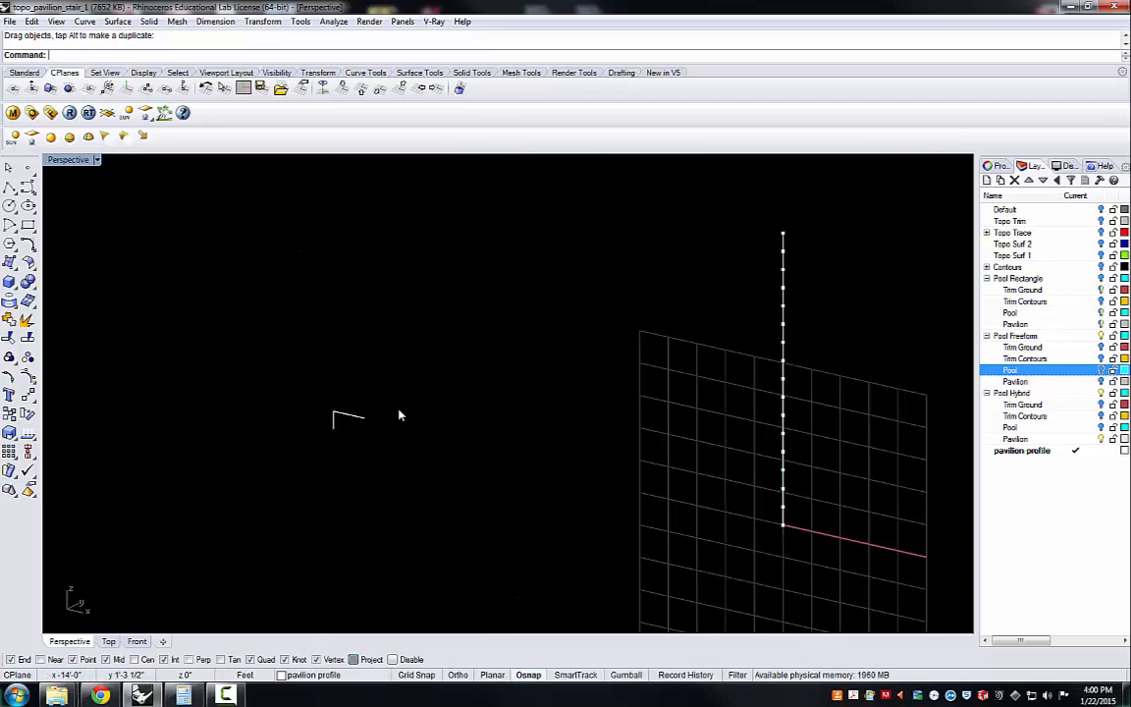
{"action": "scroll", "coordinate": [334, 412], "scroll_direction": "down", "scroll_amount": 3}
{"action": "scroll", "coordinate": [332, 410], "scroll_direction": "up", "scroll_amount": 5}
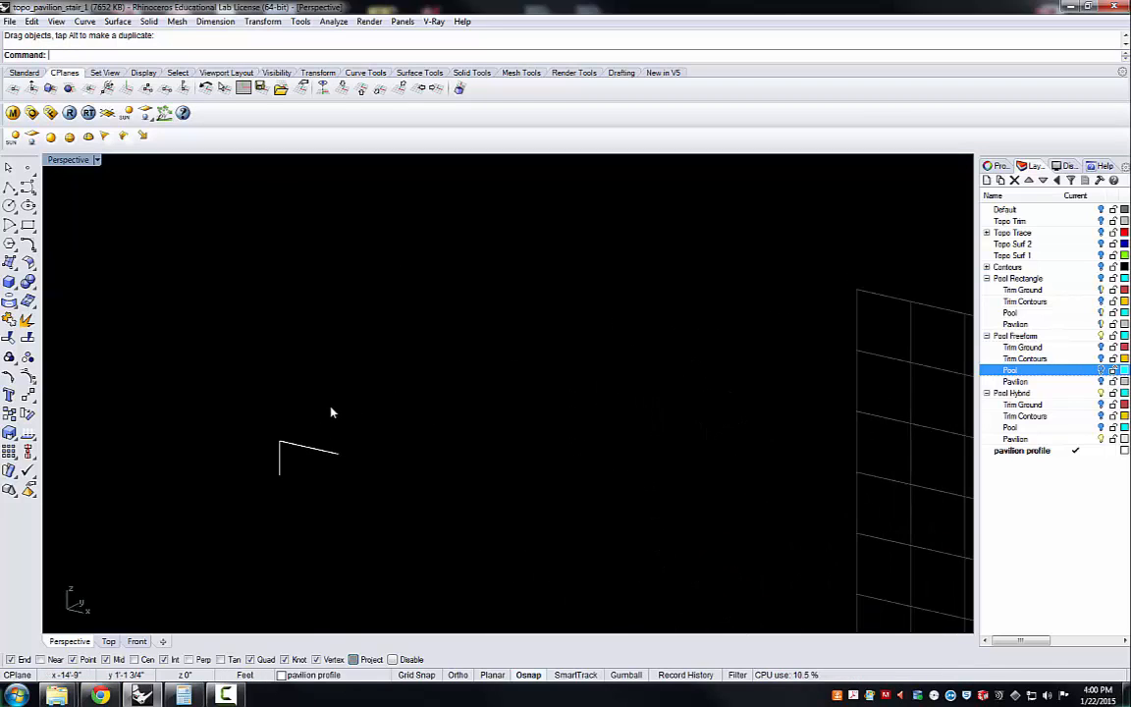
Try a linear array of the riser-and-tread polyline with 16 items
{"action": "left_click", "coordinate": [302, 452]}
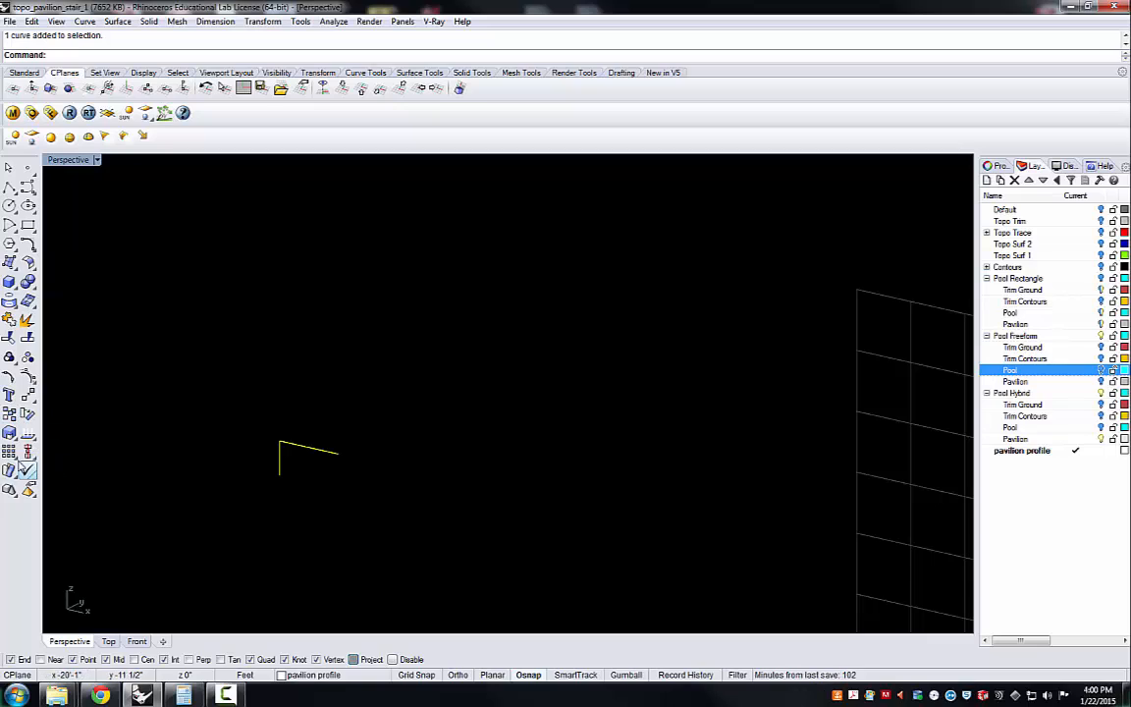
{"action": "left_click", "coordinate": [14, 457]}
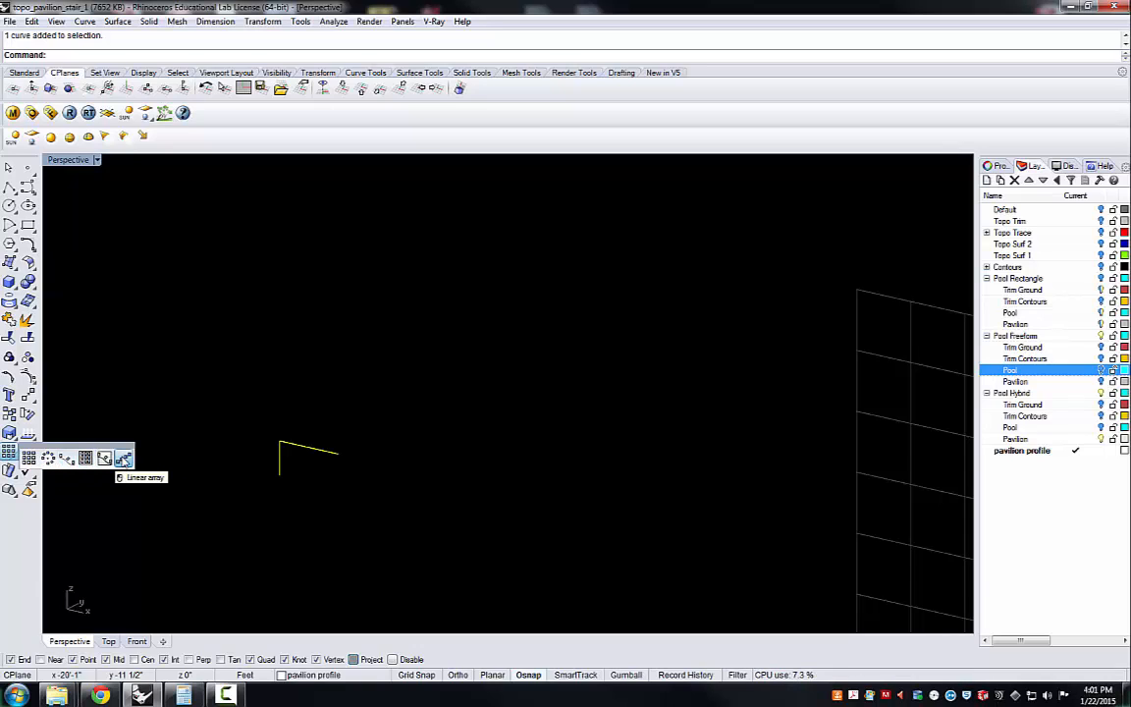
{"action": "left_click", "coordinate": [124, 459]}
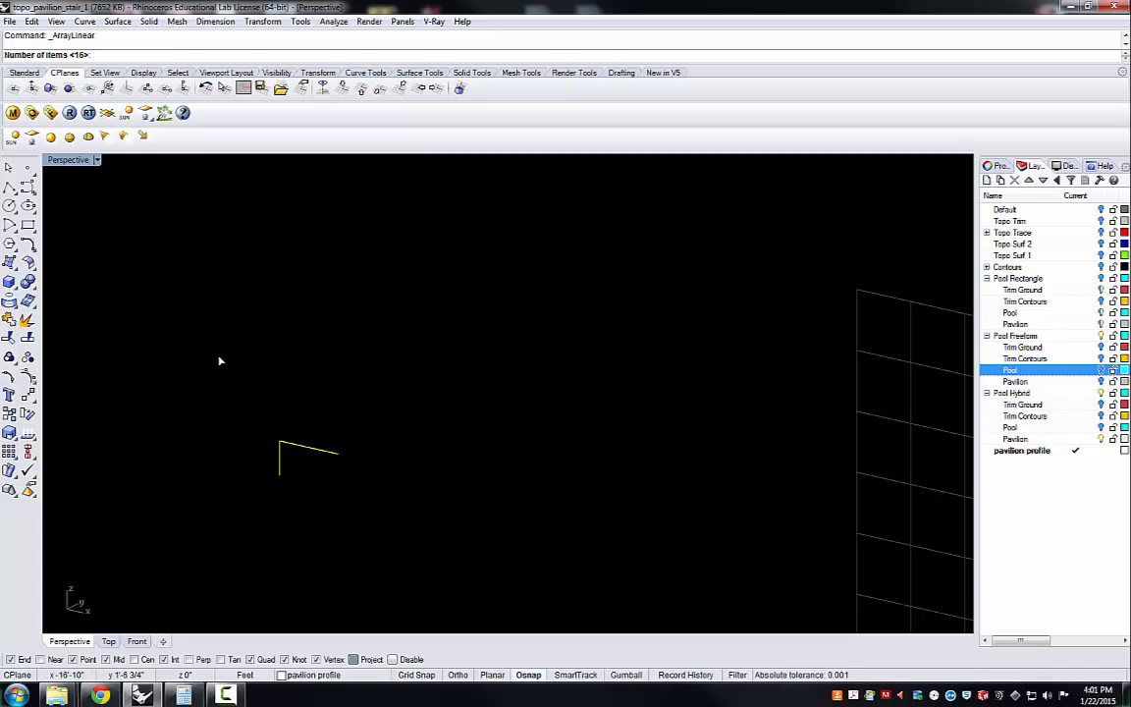
{"action": "type", "text": "16"}
{"action": "key", "text": "Return"}
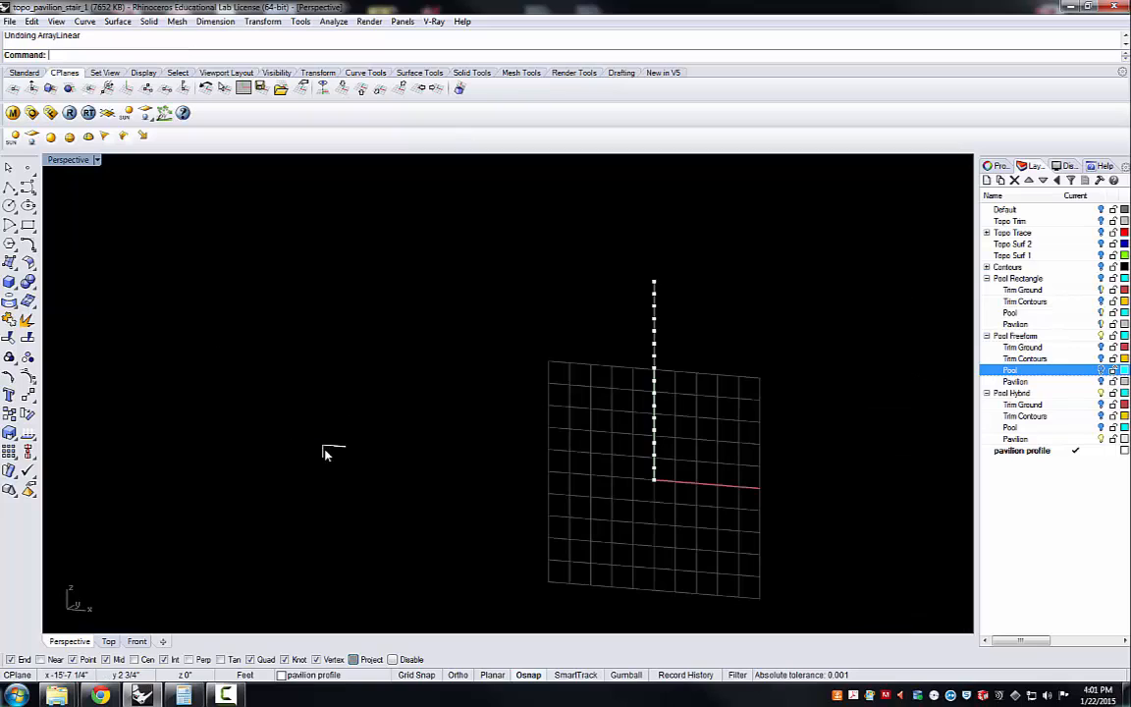
Move the riser-and-tread polyline farther from the grid and linearly array it with 16 items, spacing from the riser's base to the tread's end
{"action": "left_click", "coordinate": [327, 453]}
{"action": "left_click_drag", "start_coordinate": [327, 453], "coordinate": [204, 453]}
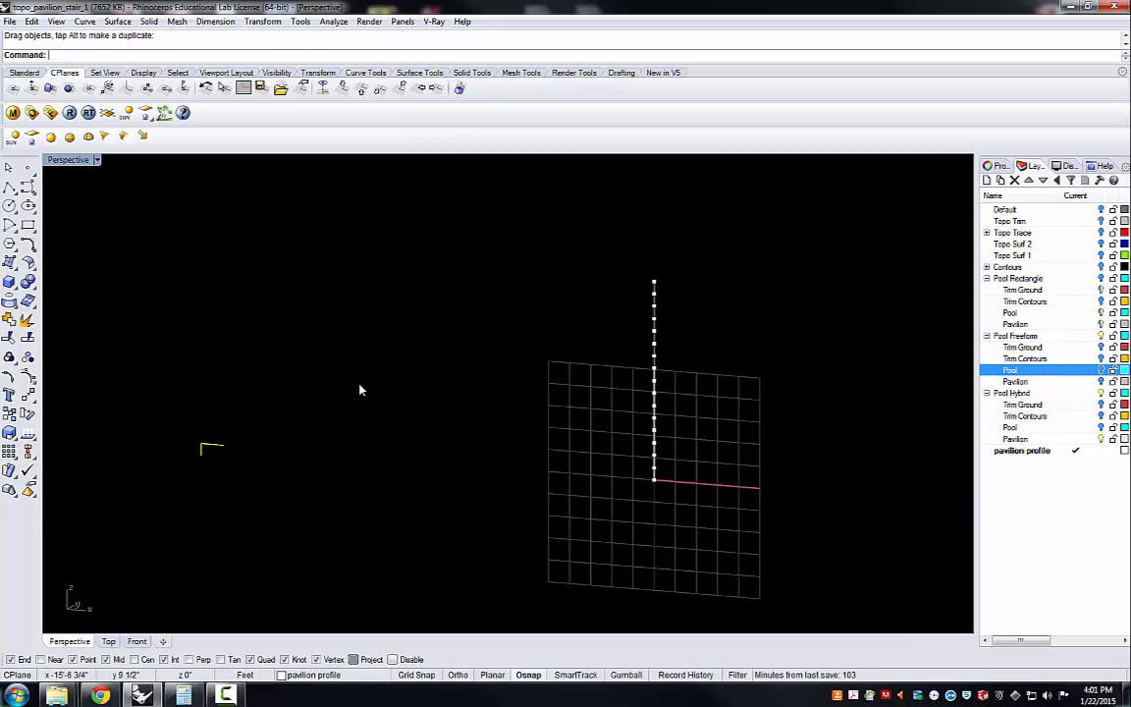
{"action": "left_click", "coordinate": [206, 448]}
{"action": "type", "text": "Array"}
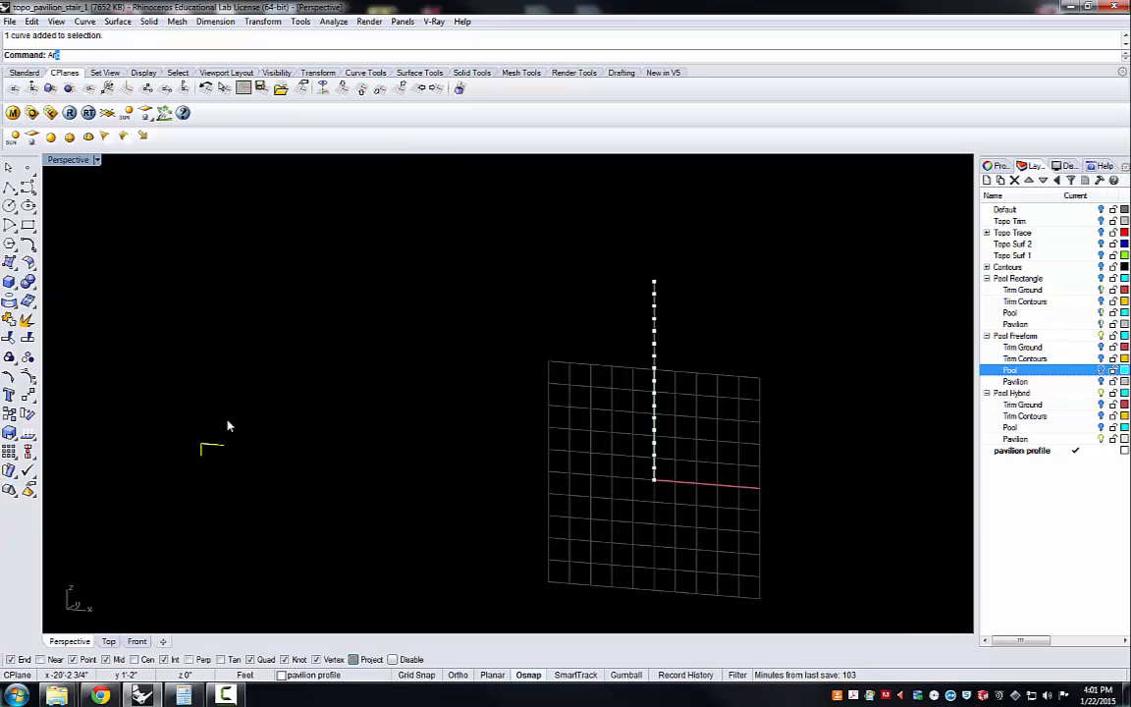
{"action": "key", "text": "Down"}
{"action": "key", "text": "Down"}
{"action": "key", "text": "Down"}
{"action": "key", "text": "Down"}
{"action": "key", "text": "Down"}
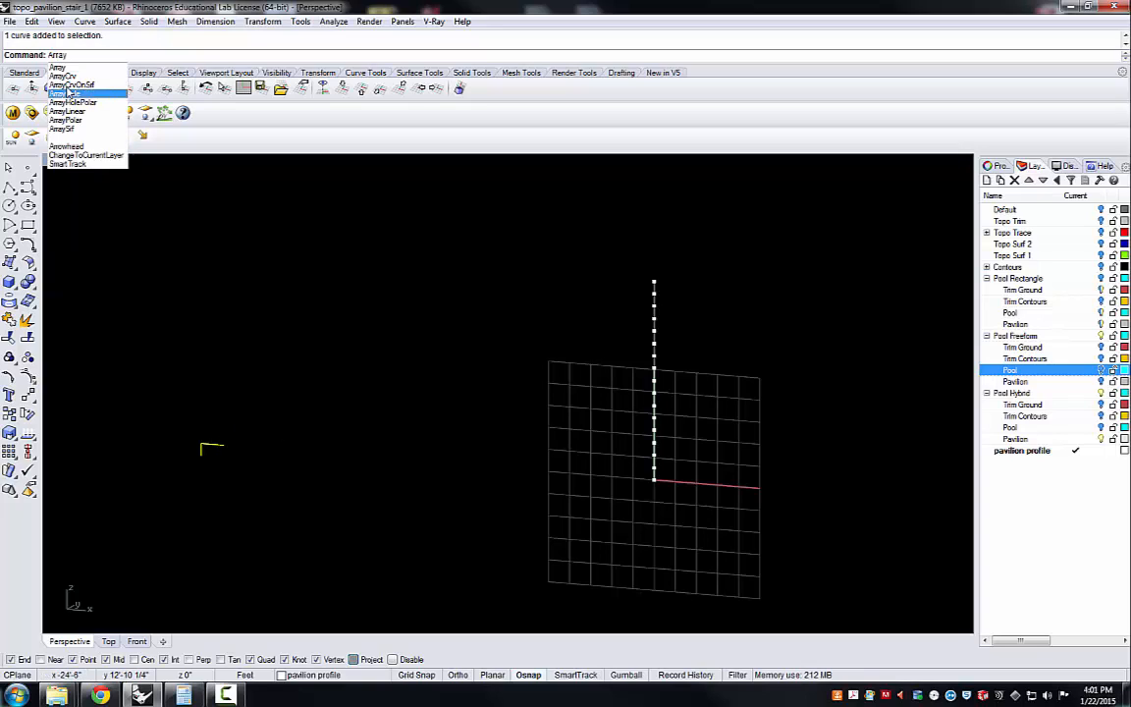
{"action": "key", "text": "Return"}
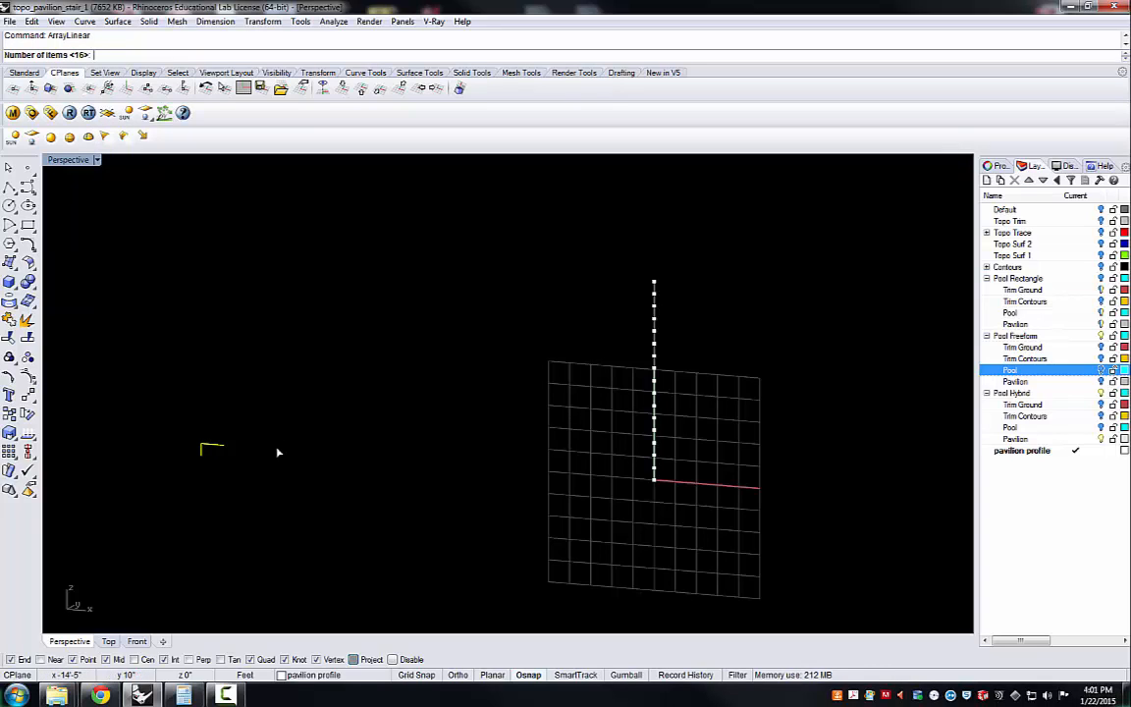
{"action": "key", "text": "Return"}
{"action": "left_click", "coordinate": [200, 451]}
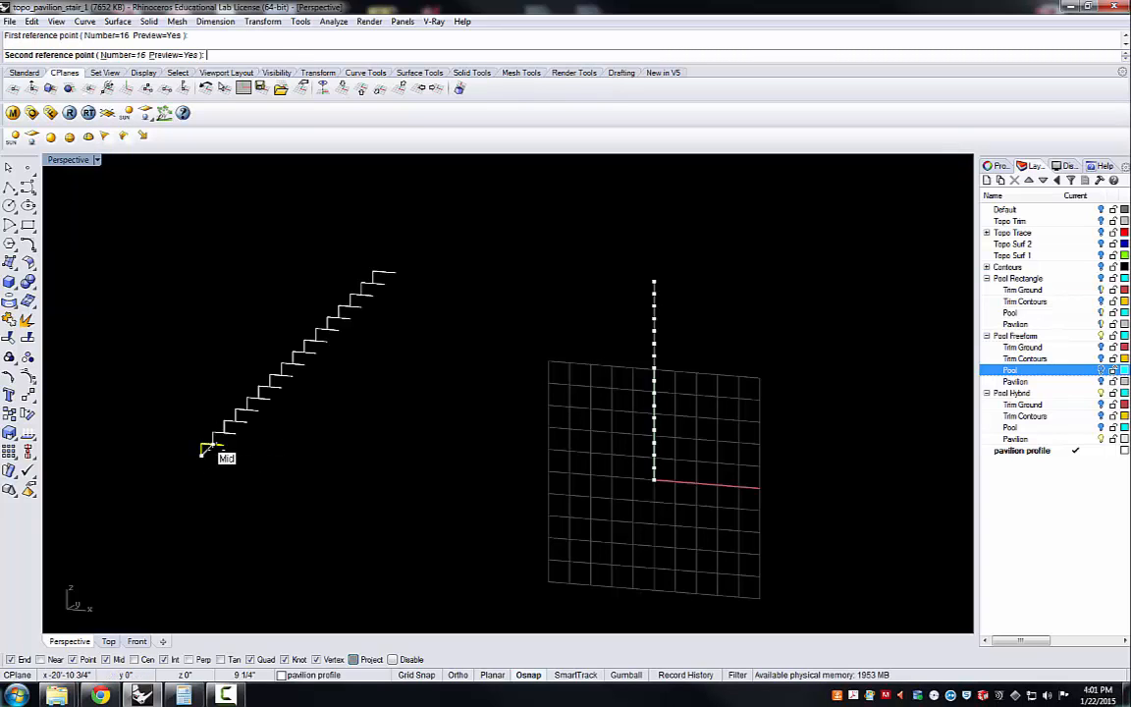
{"action": "left_click", "coordinate": [223, 443]}
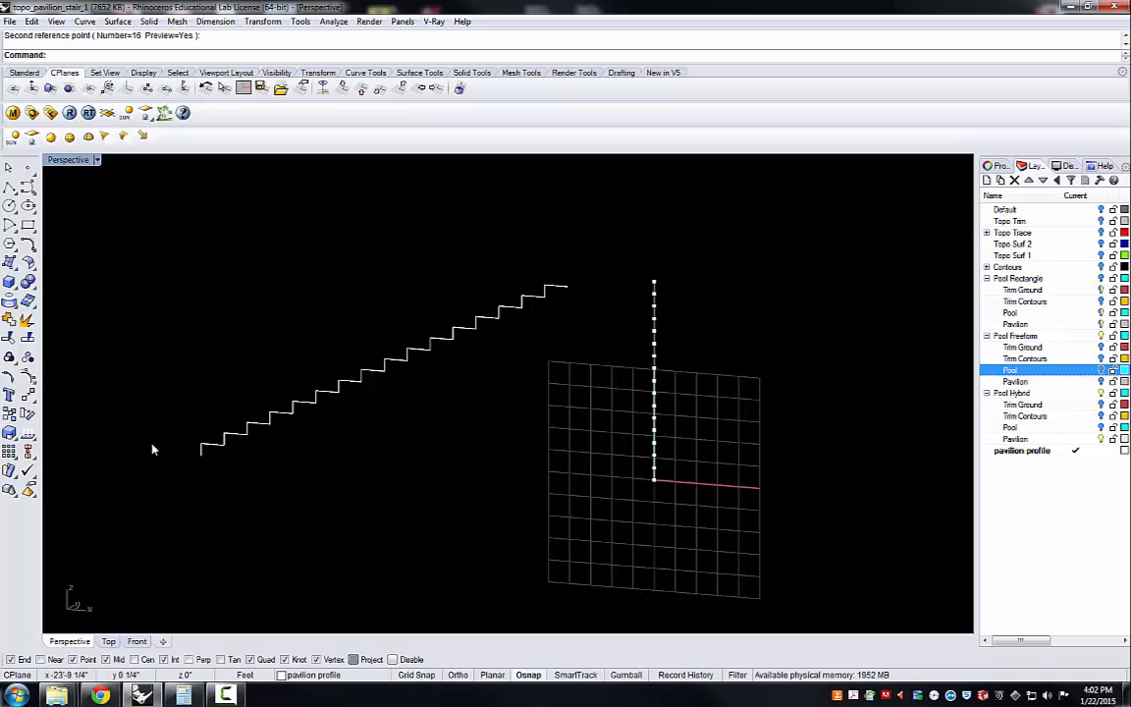
Draw a line about 7' long from the lowest riser's base, running beneath the stairs parallel to the plane's X axis
{"action": "right_click_drag", "start_coordinate": [424, 406], "coordinate": [487, 374]}
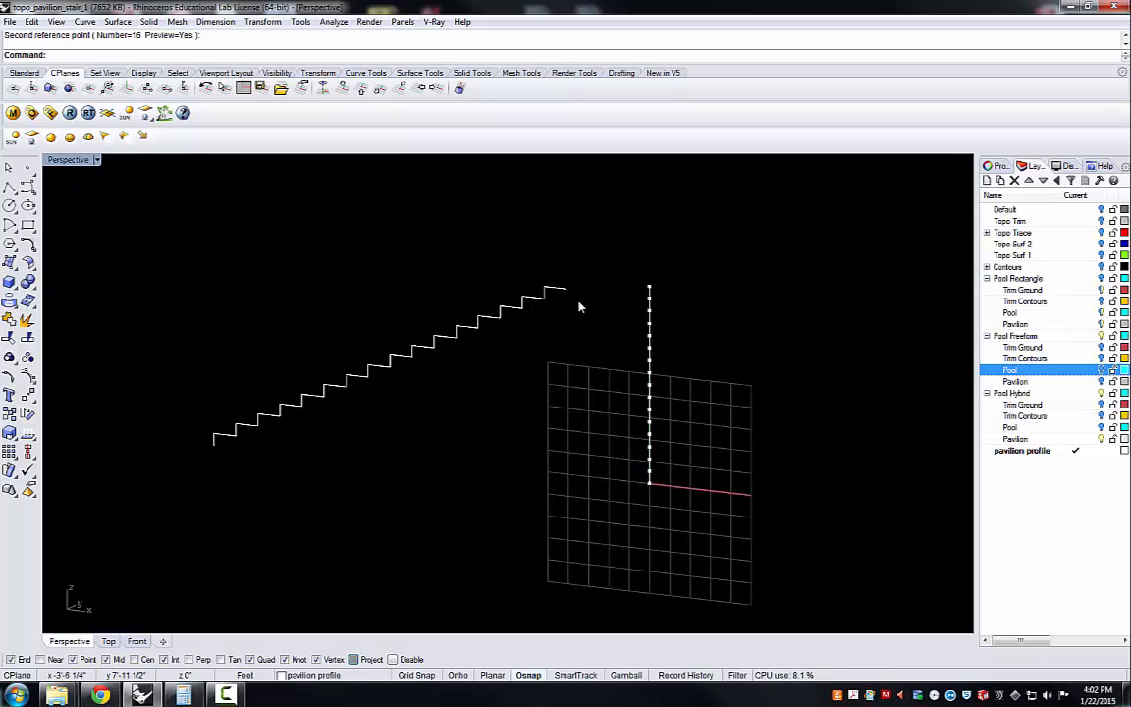
{"action": "scroll", "coordinate": [565, 306], "scroll_direction": "up", "scroll_amount": 2}
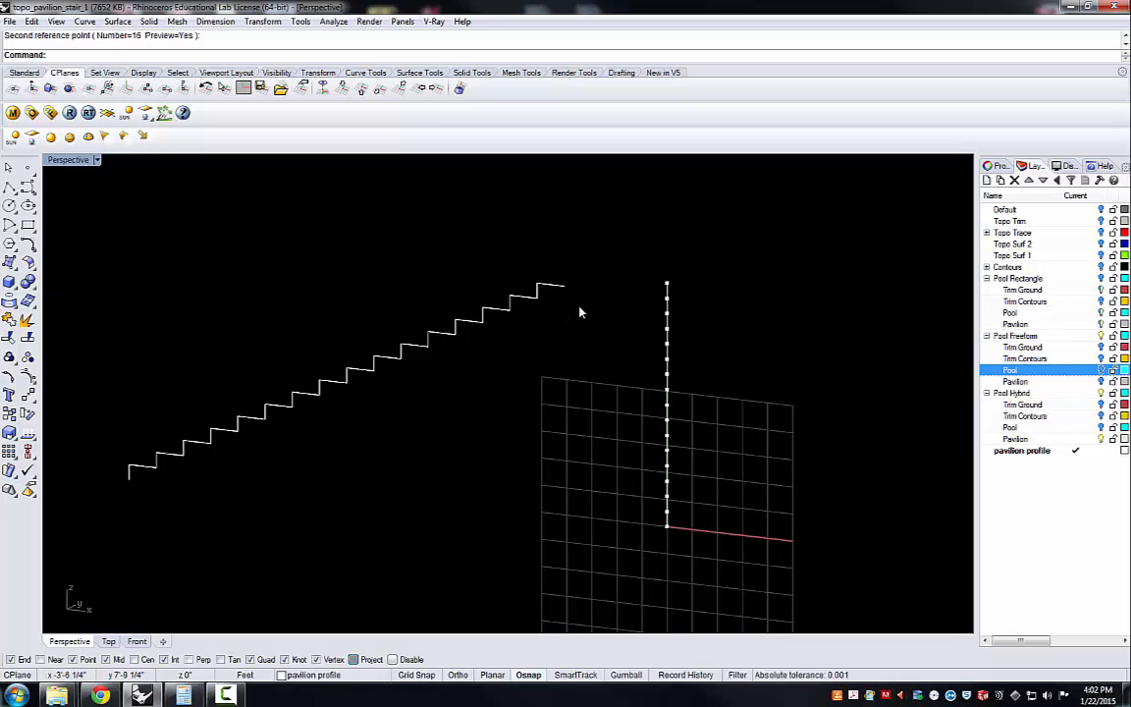
{"action": "scroll", "coordinate": [580, 313], "scroll_direction": "down", "scroll_amount": 1}
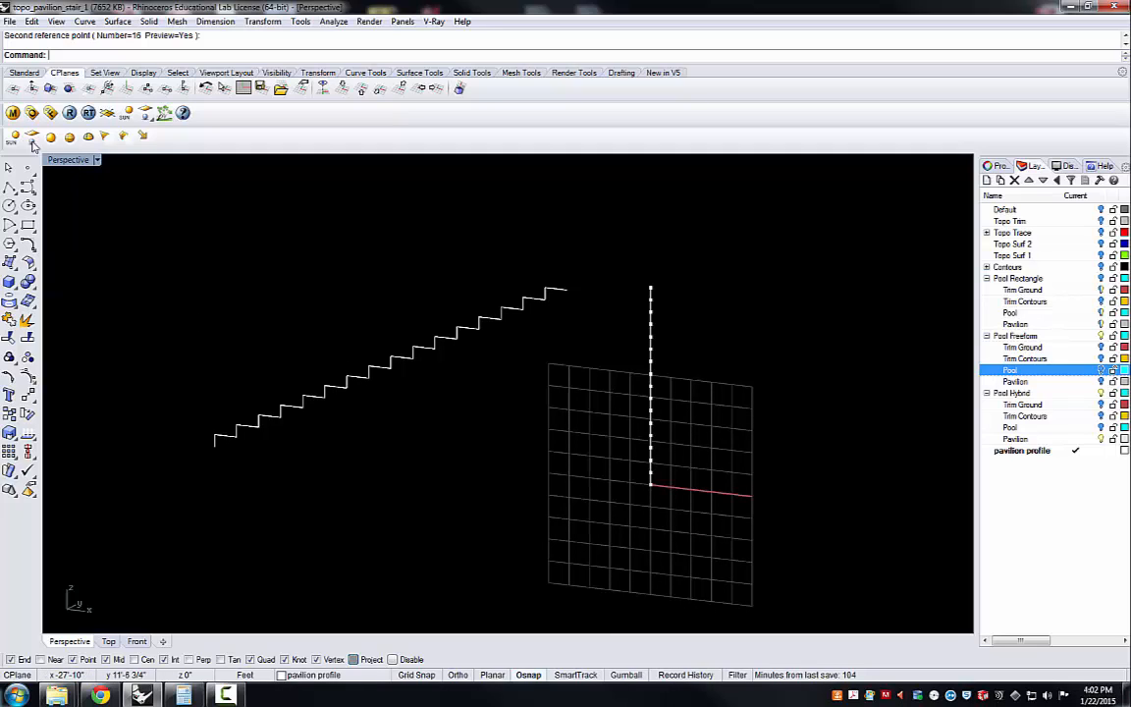
{"action": "left_click", "coordinate": [9, 186]}
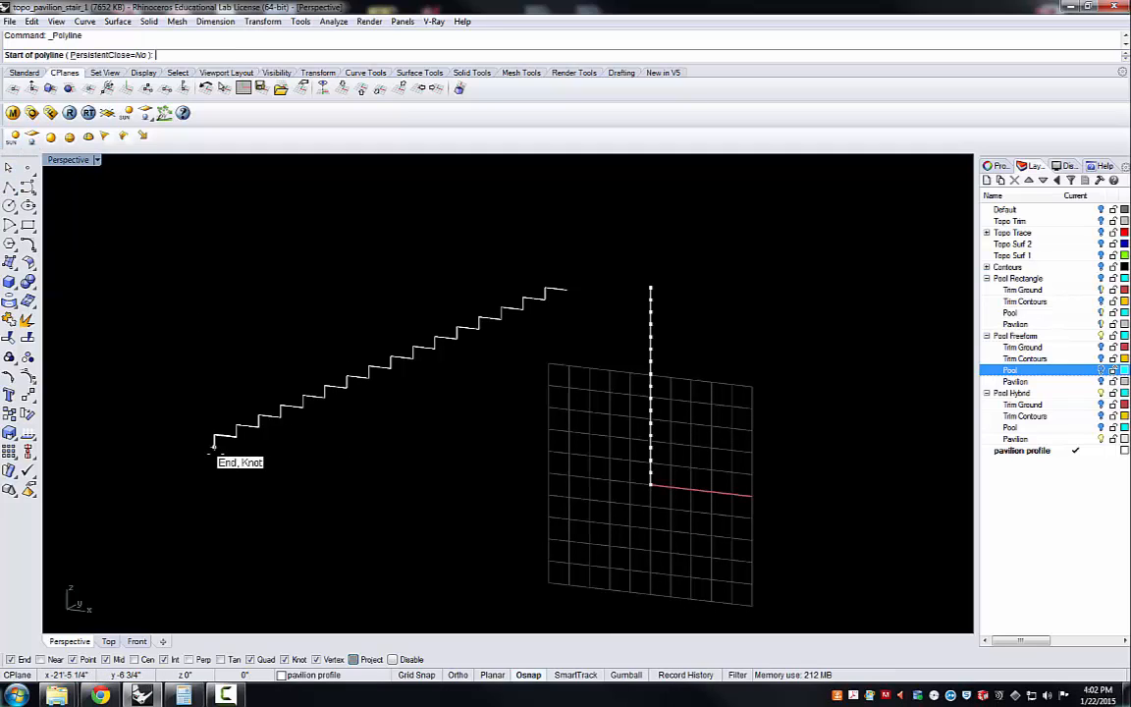
{"action": "left_click", "coordinate": [214, 446]}
{"action": "left_click", "coordinate": [358, 461]}
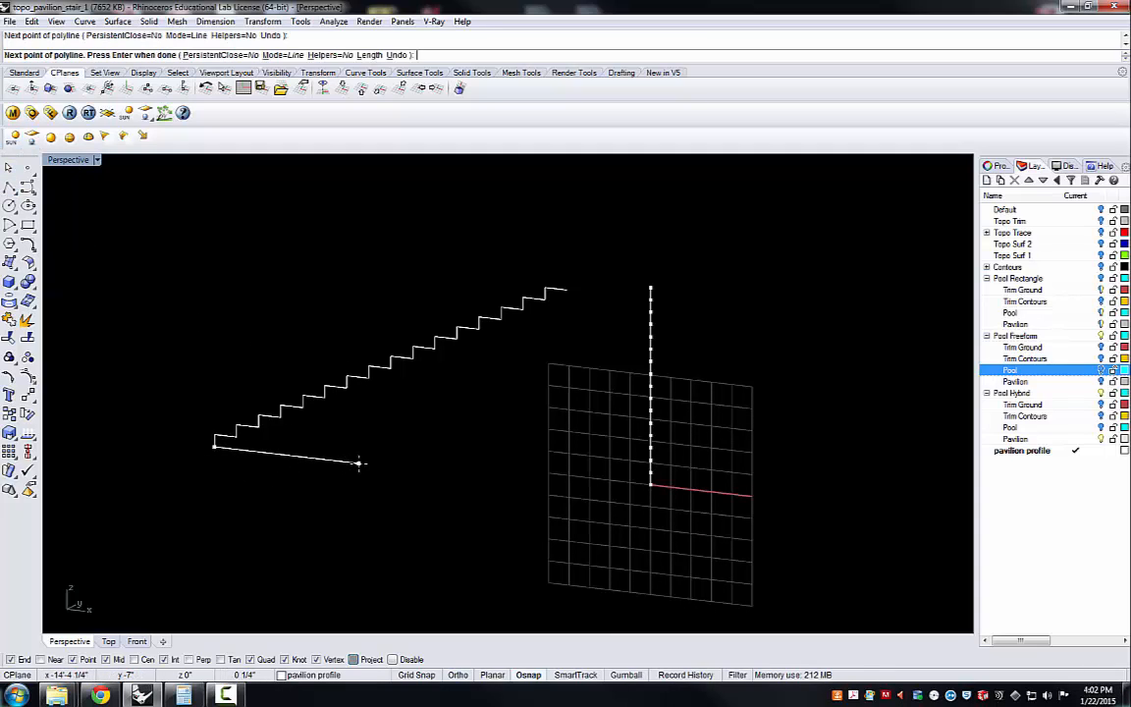
{"action": "key", "text": "Return"}
Draw a vertical line about 1'-10" long straight down from the outer end of the top tread
{"action": "key", "text": "Return"}
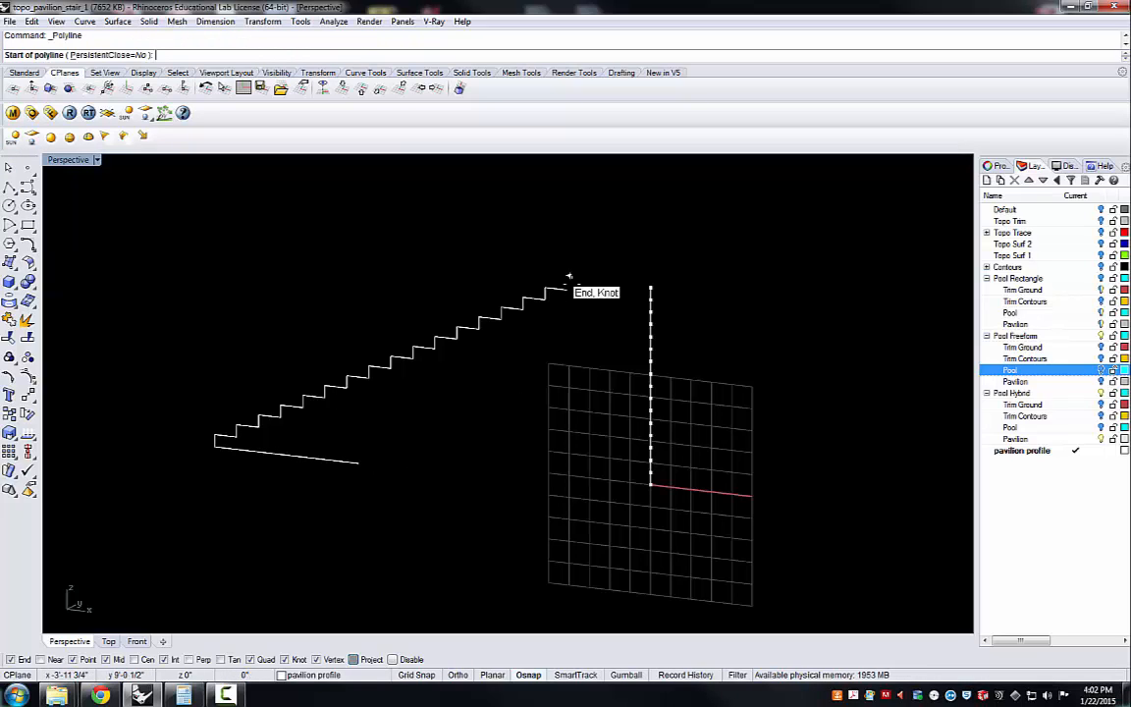
{"action": "left_click", "coordinate": [567, 291]}
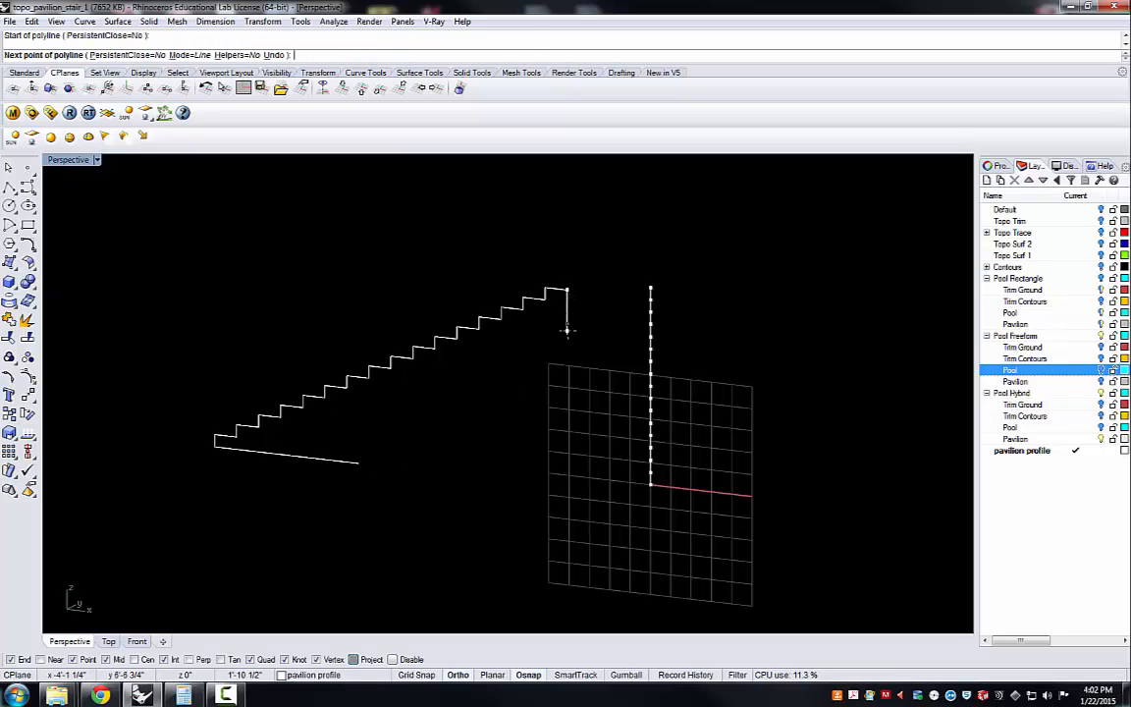
{"action": "left_click", "coordinate": [566, 329]}
{"action": "key", "text": "Return"}
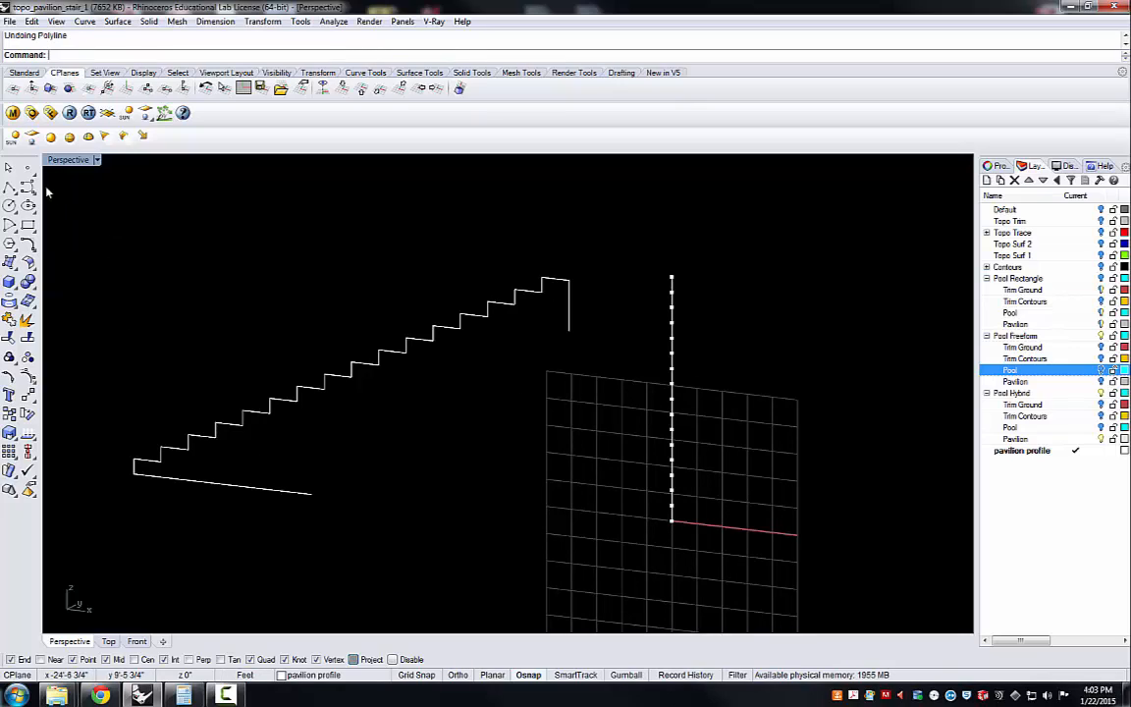
Draw a diagonal line from the lowest riser's base to the outer end of the top tread
{"action": "left_click", "coordinate": [7, 188]}
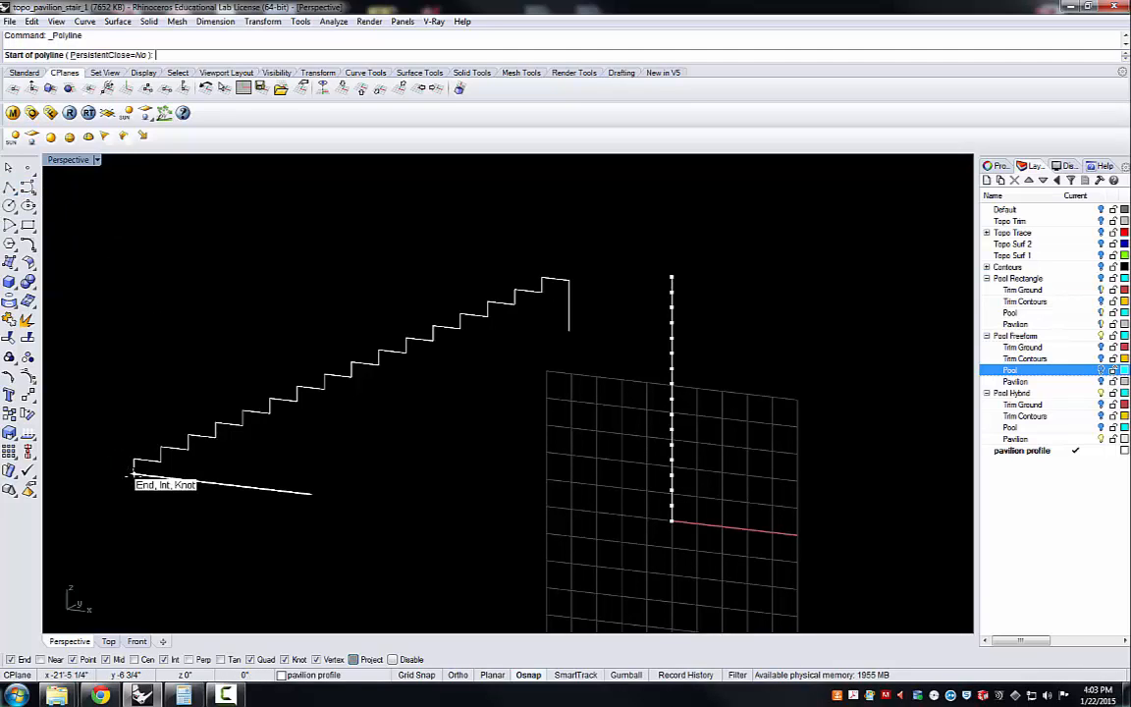
{"action": "left_click", "coordinate": [134, 472]}
{"action": "left_click", "coordinate": [569, 281]}
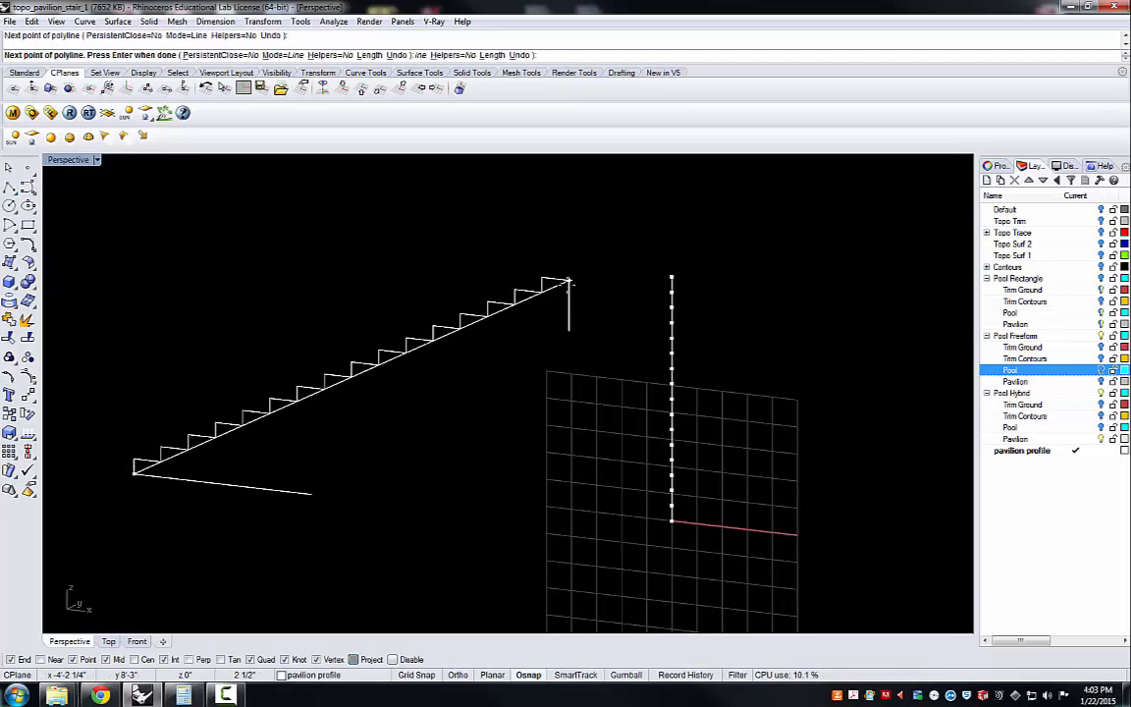
{"action": "key", "text": "Return"}
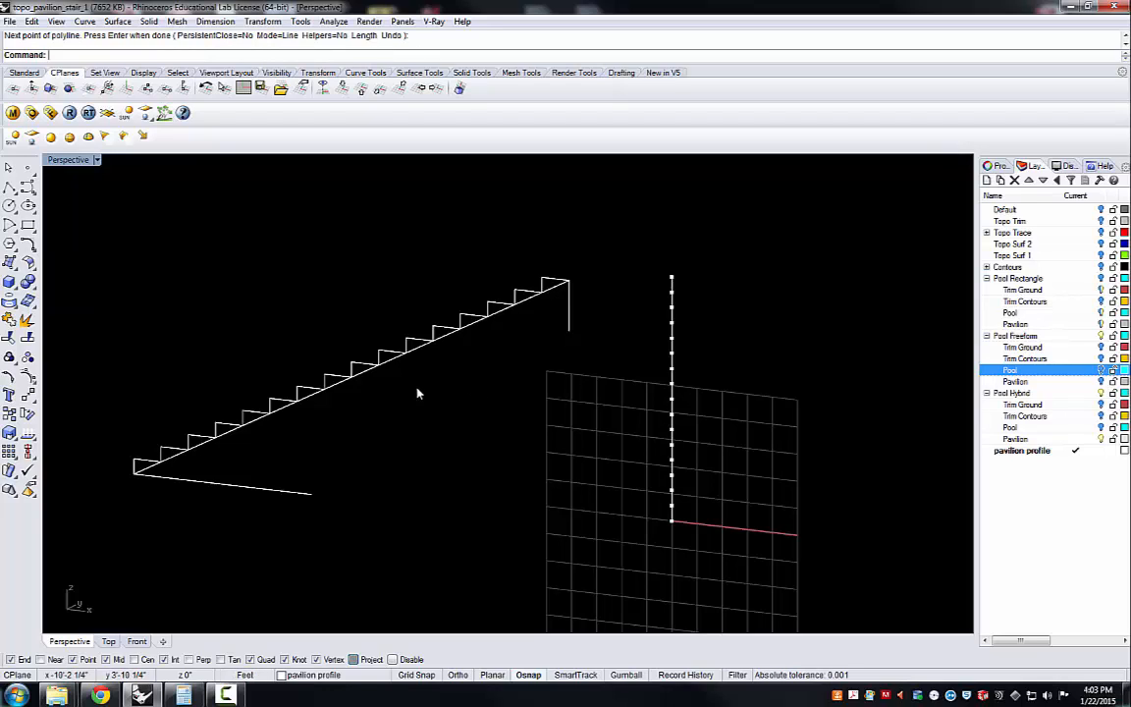
Offset the diagonal line 0.5 feet toward the underside of the stairs
{"action": "type", "text": "offset"}
{"action": "key", "text": "Return"}
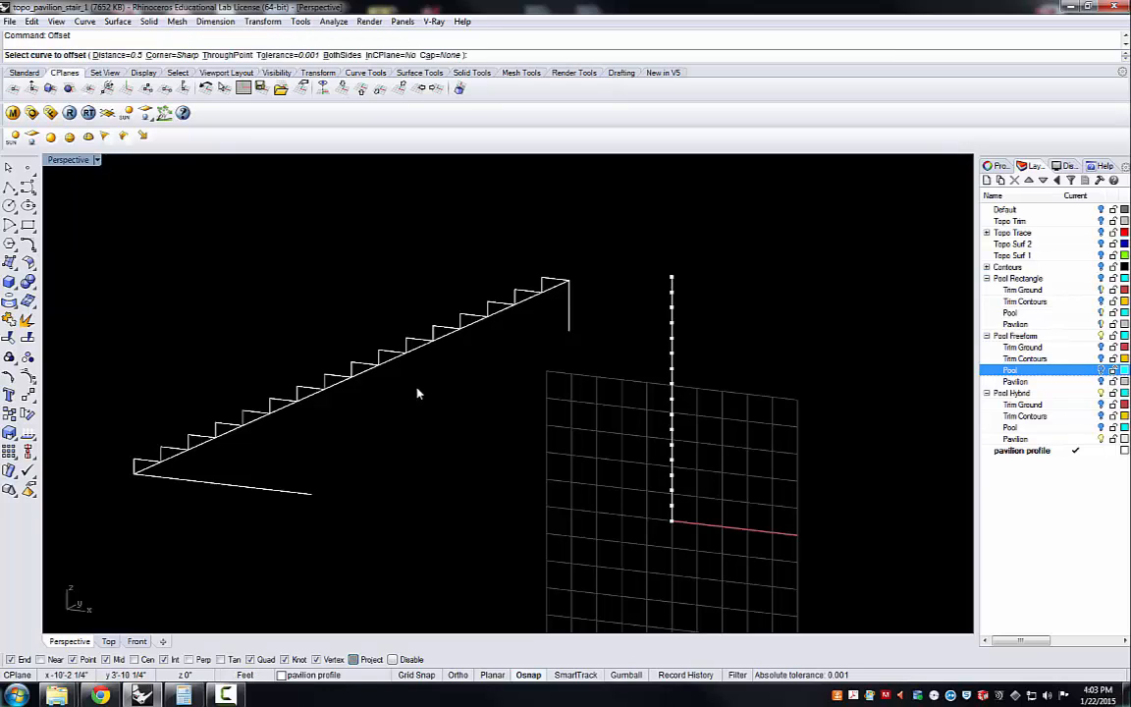
{"action": "left_click", "coordinate": [363, 378]}
{"action": "left_click", "coordinate": [372, 432]}
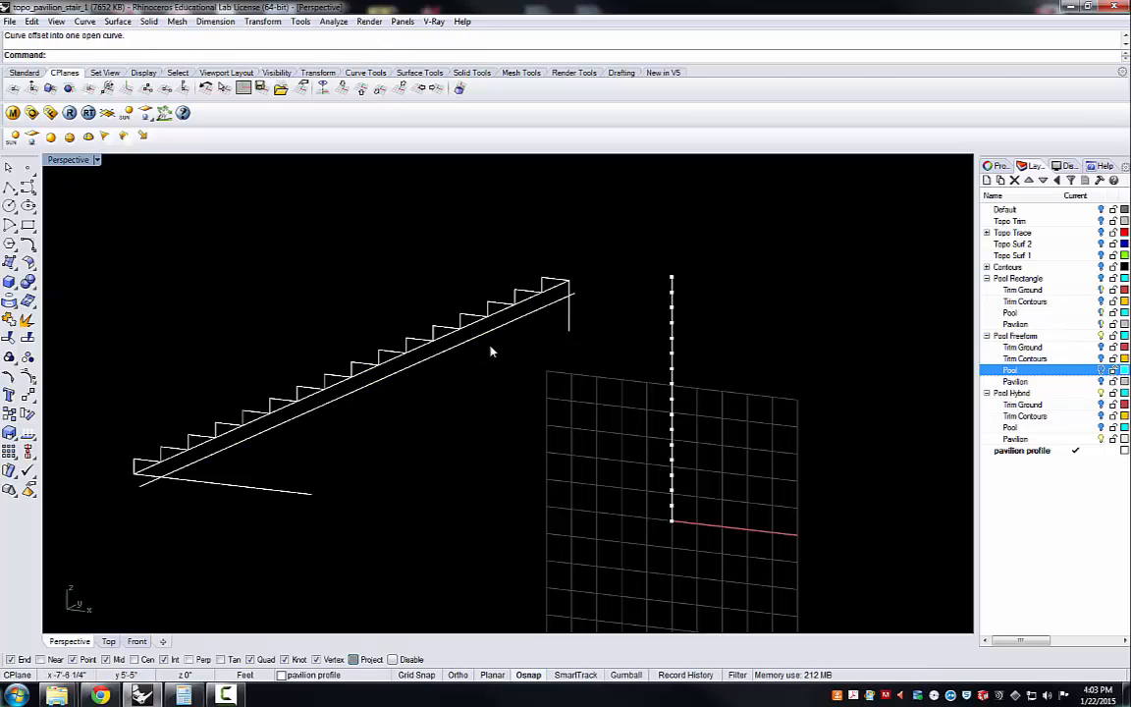
Trim the offset diagonal, the base line and the vertical line against each other to leave clean corners at both stair ends
{"action": "type", "text": "Trim"}
{"action": "key", "text": "Return"}
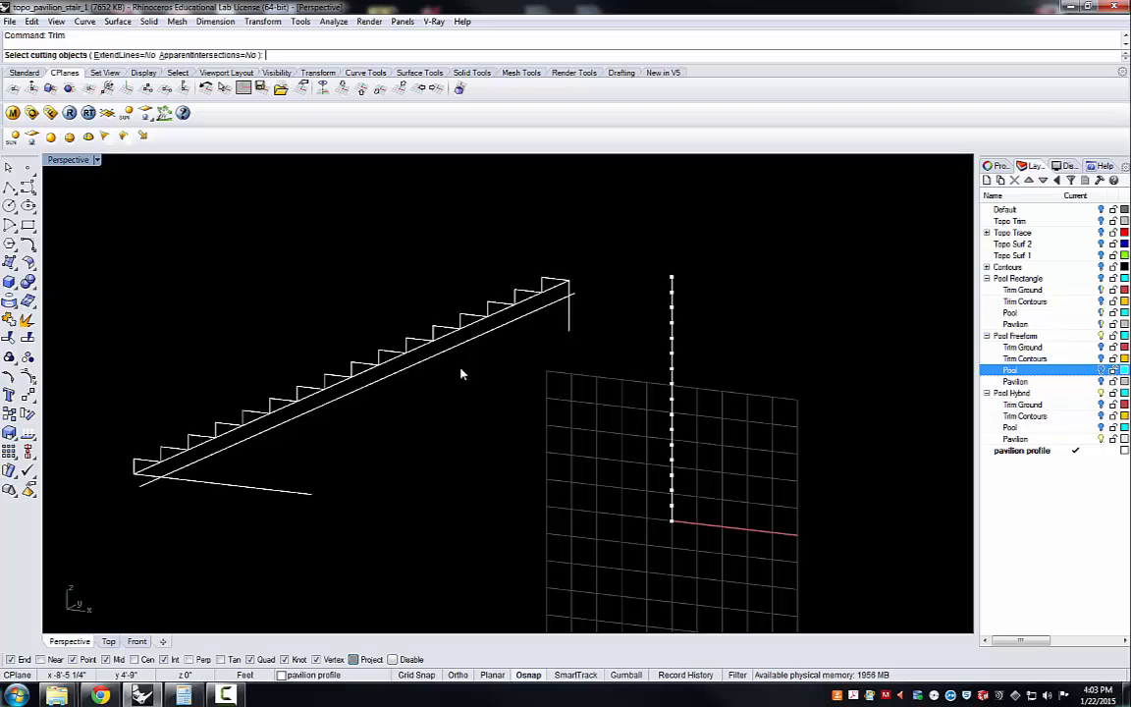
{"action": "left_click", "coordinate": [567, 298]}
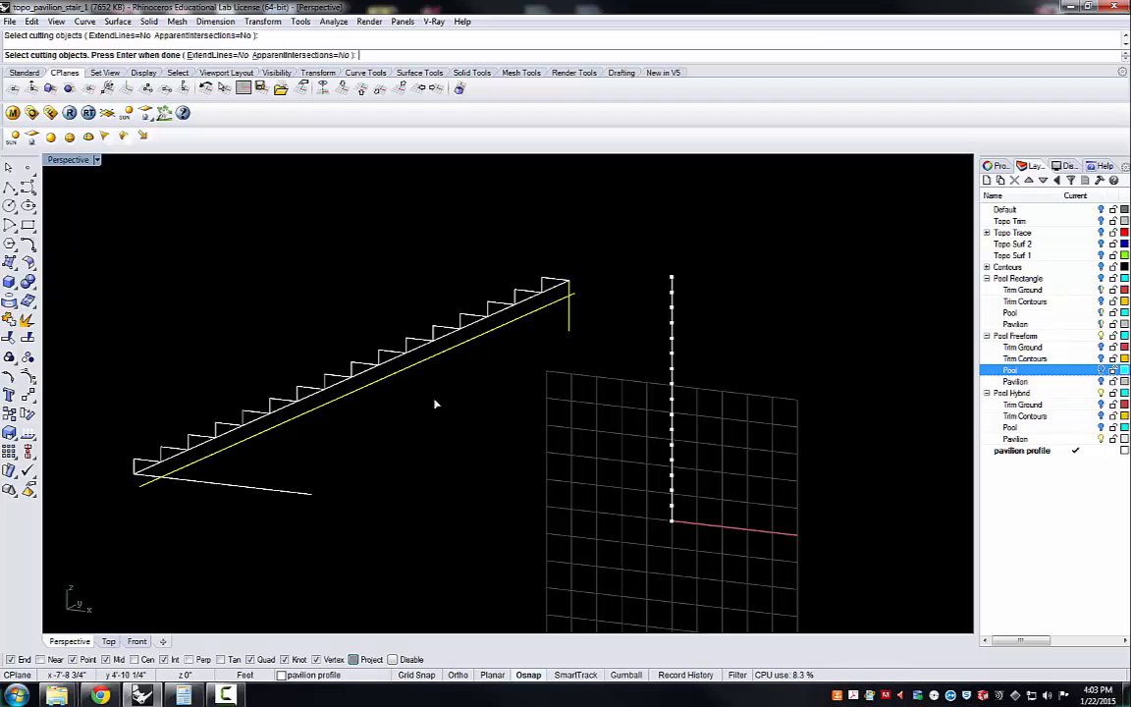
{"action": "left_click", "coordinate": [260, 491]}
{"action": "key", "text": "Return"}
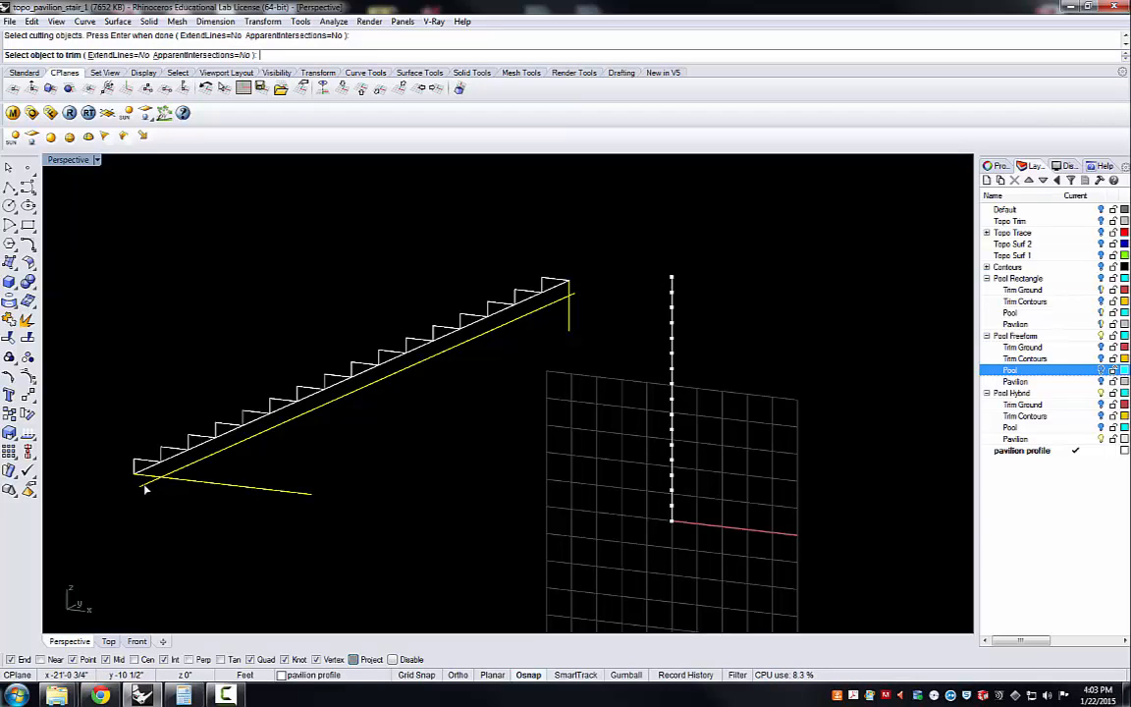
{"action": "left_click", "coordinate": [183, 482]}
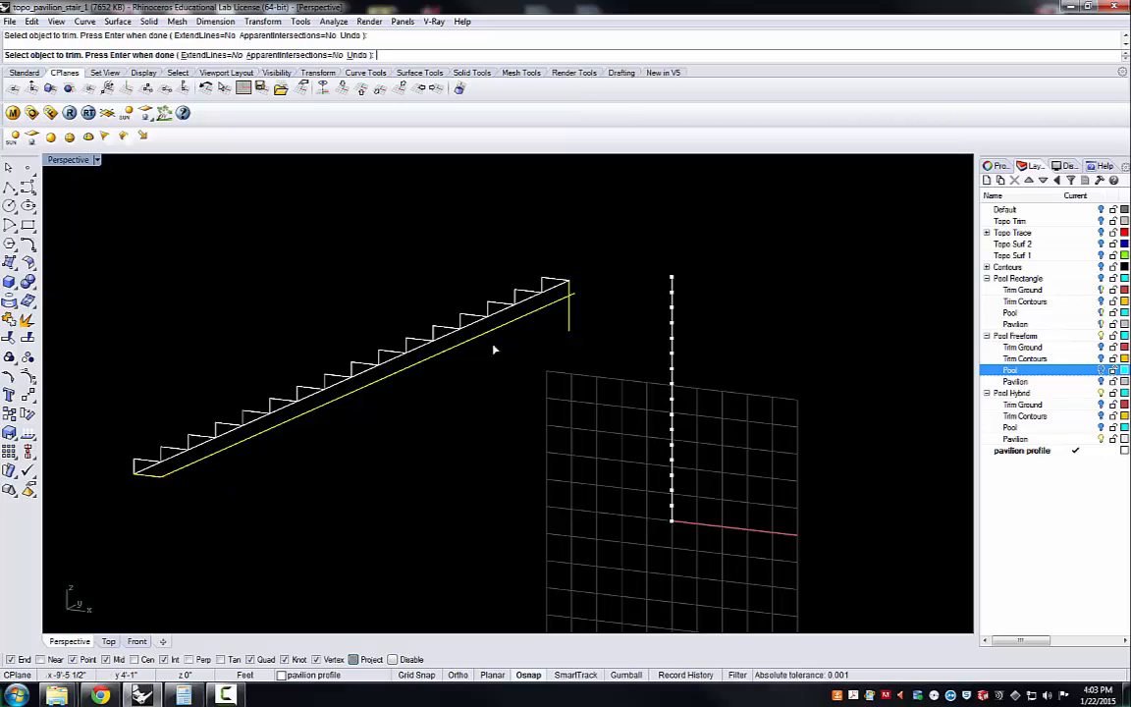
{"action": "left_click", "coordinate": [575, 293]}
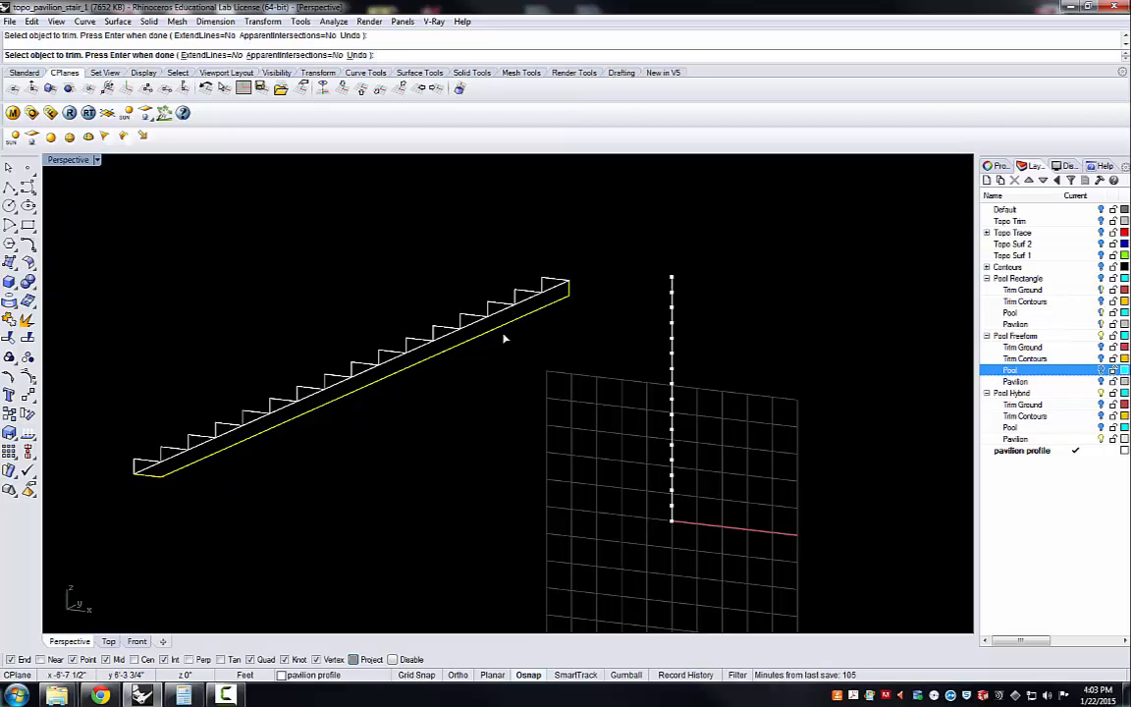
{"action": "key", "text": "Return"}
{"action": "key", "text": "Return"}
{"action": "left_click", "coordinate": [448, 340]}
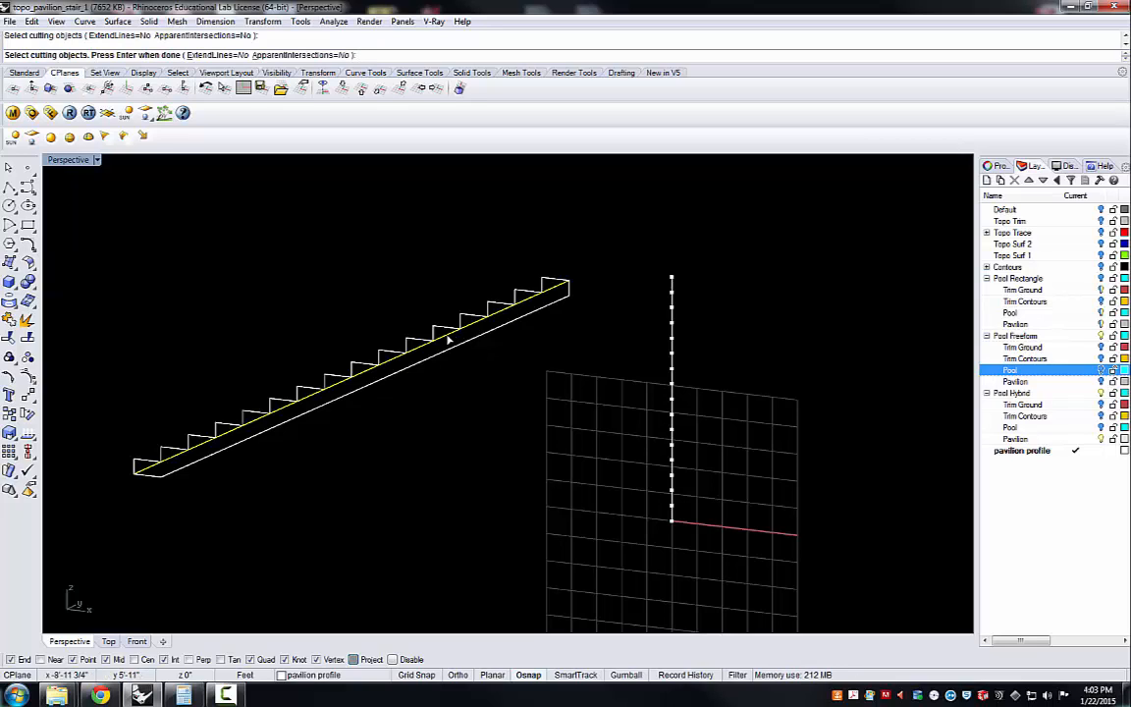
{"action": "key", "text": "Escape"}
Delete the original diagonal line touching the steps and join the remaining stair curves into one closed profile
{"action": "left_click", "coordinate": [414, 349]}
{"action": "key", "text": "Delete"}
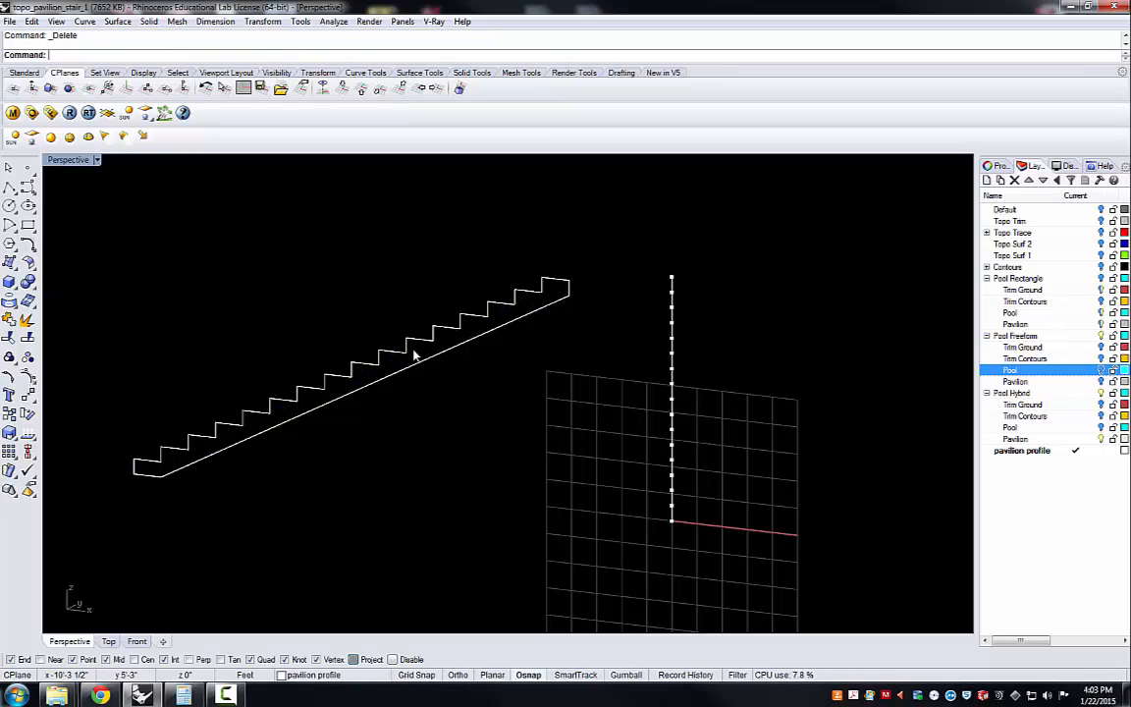
{"action": "left_click_drag", "start_coordinate": [91, 239], "coordinate": [600, 531]}
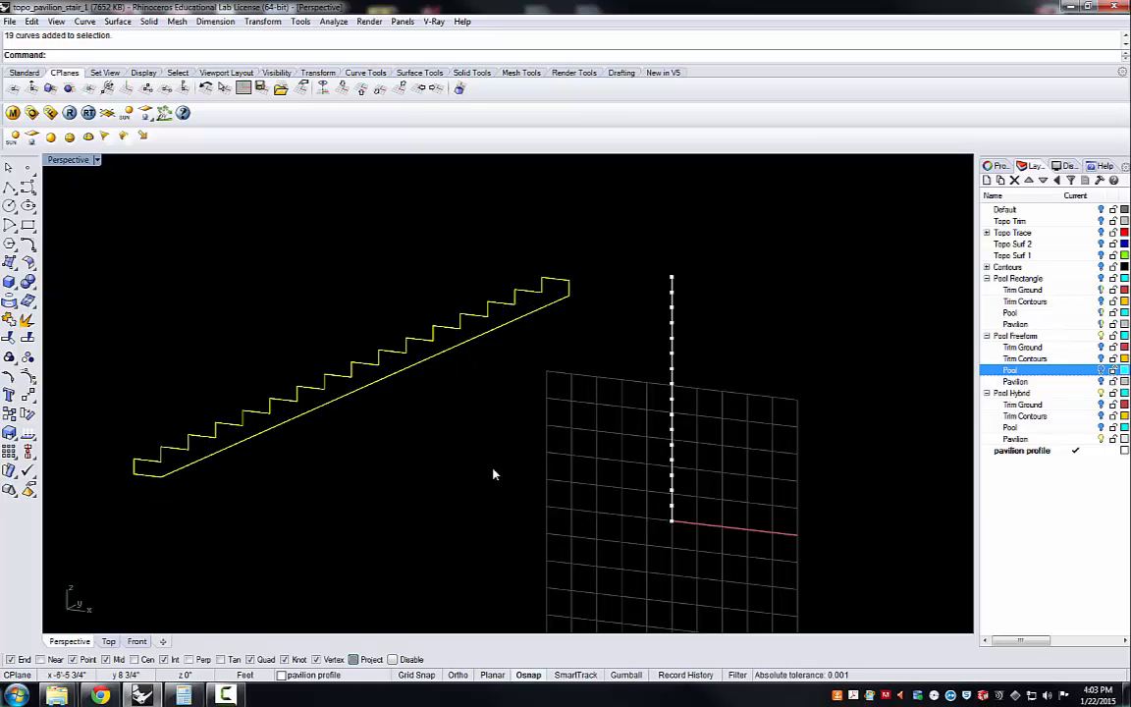
{"action": "left_click", "coordinate": [9, 289]}
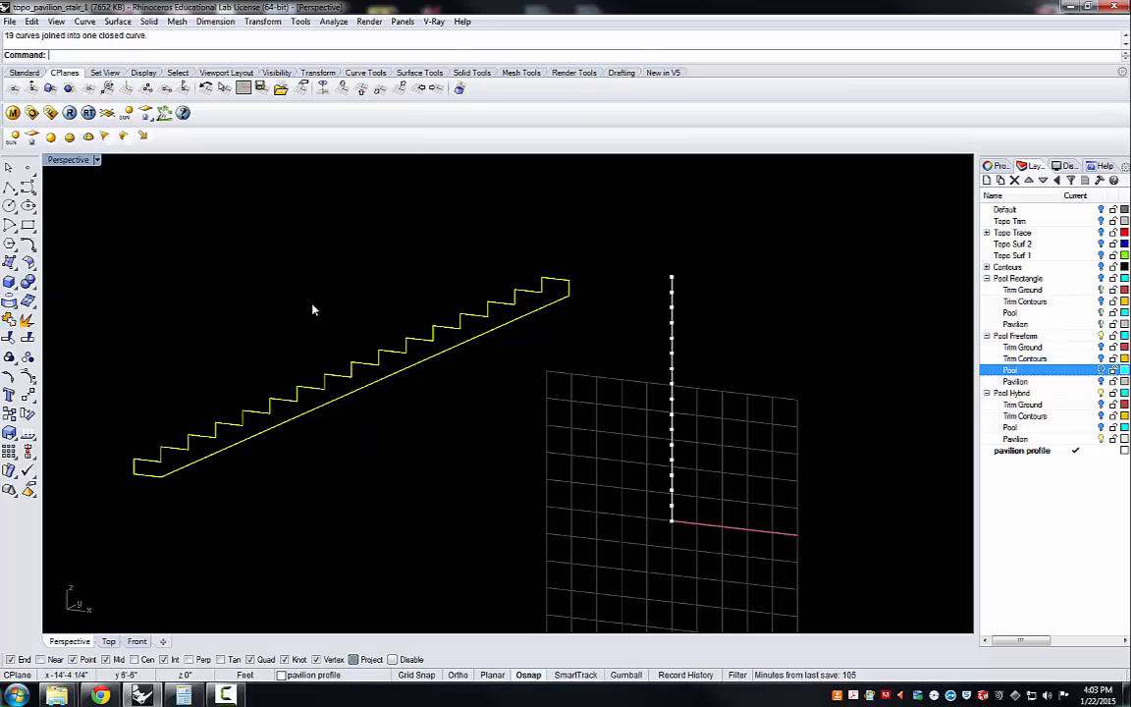
Extrude the closed stair profile 5 feet straight into a capped solid
{"action": "right_click_drag", "start_coordinate": [490, 253], "coordinate": [460, 275]}
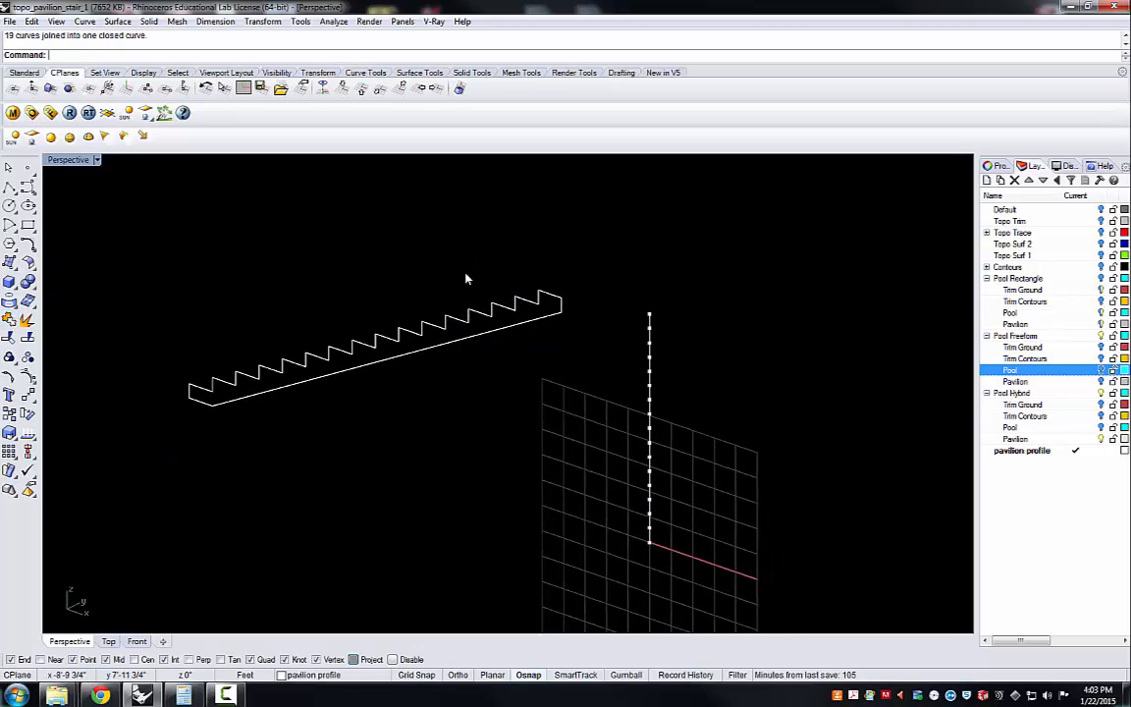
{"action": "left_click", "coordinate": [520, 297]}
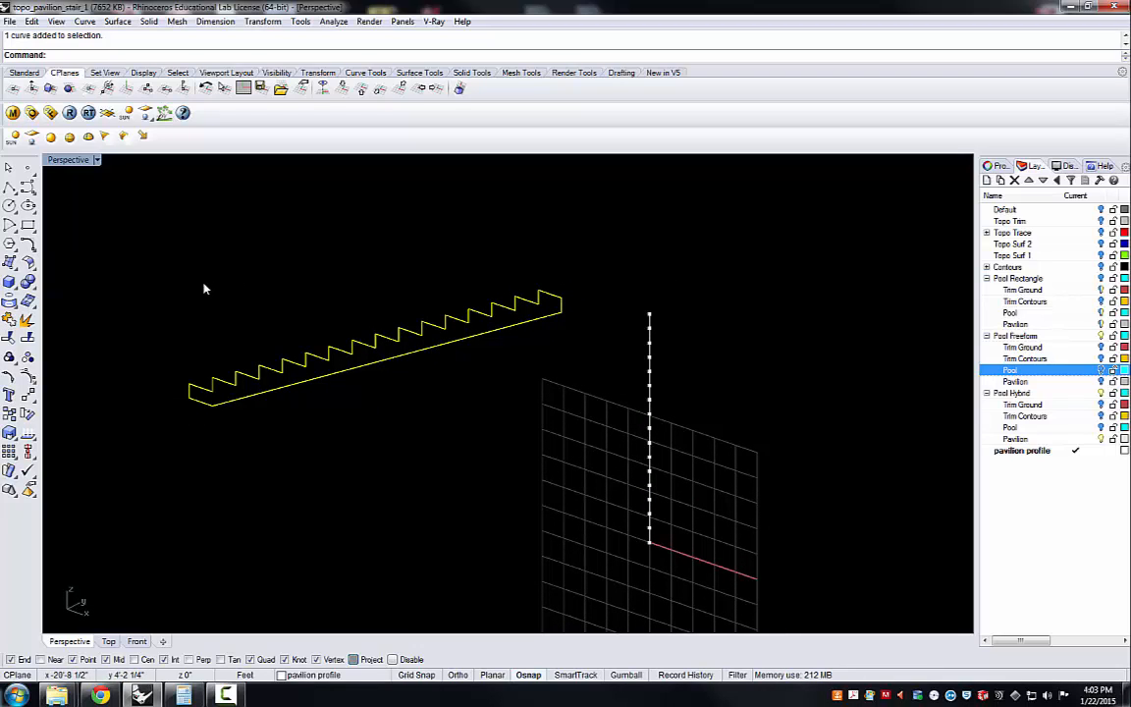
{"action": "left_click", "coordinate": [148, 20]}
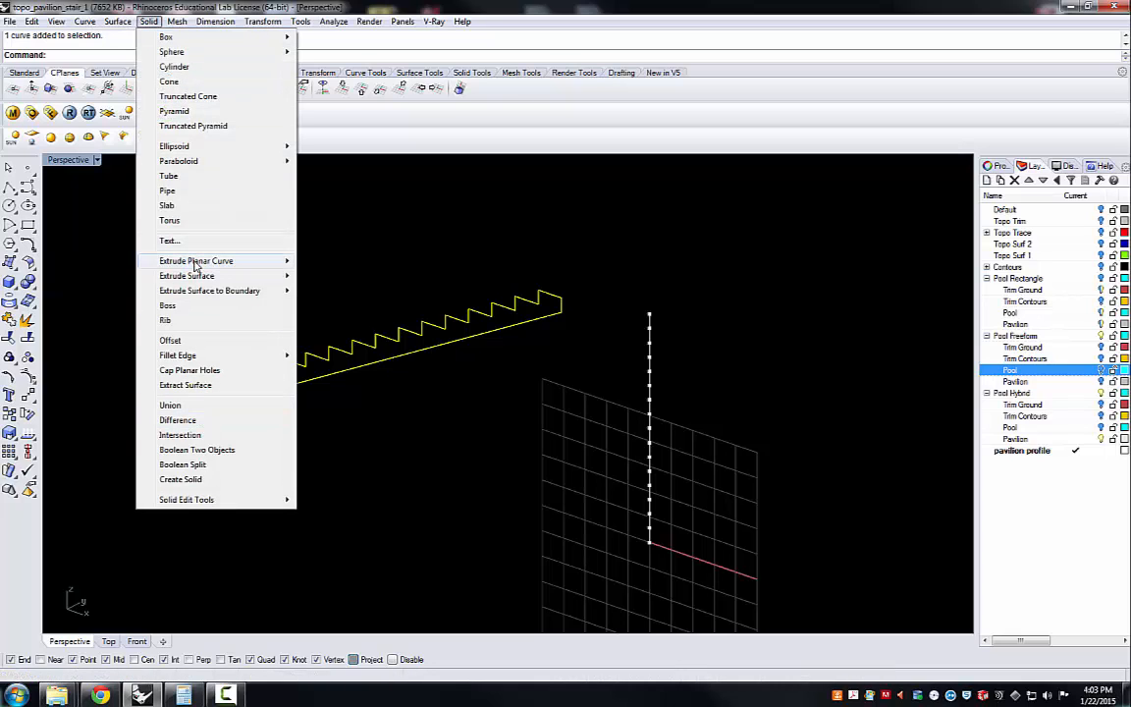
{"action": "mouse_move", "coordinate": [189, 260]}
{"action": "left_click", "coordinate": [325, 262]}
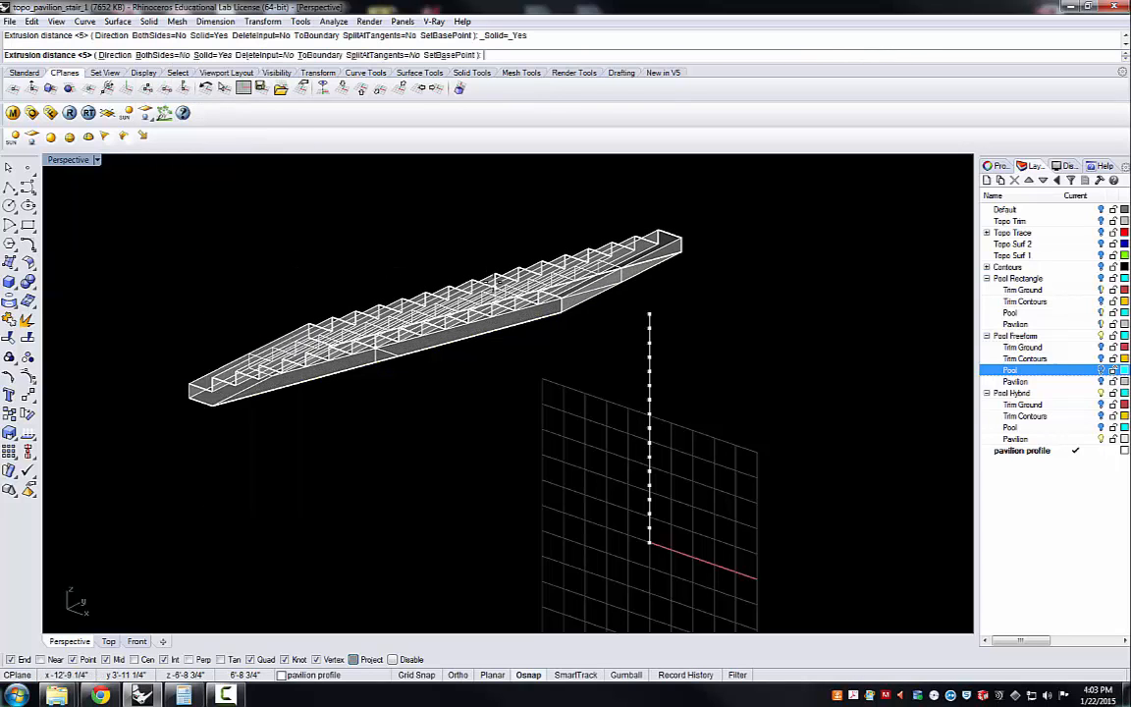
{"action": "key", "text": "Return"}
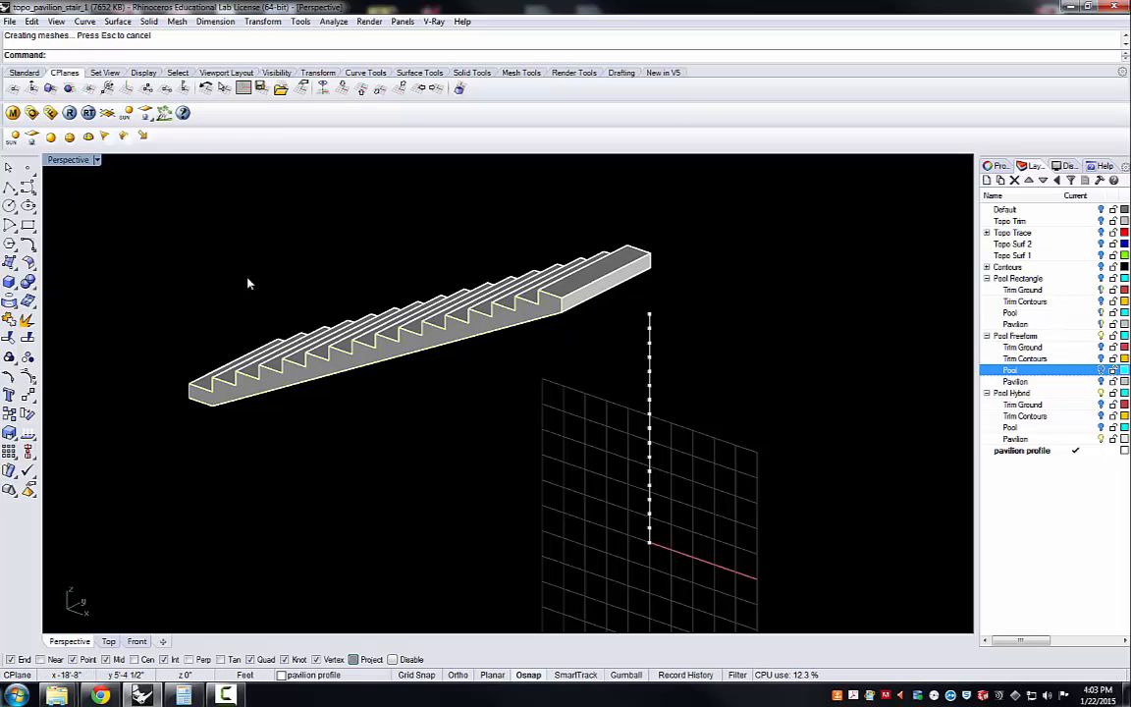
Delete the vertical guide line with its division points and show the hidden pavilion objects again
{"action": "right_click_drag", "start_coordinate": [248, 283], "coordinate": [689, 338]}
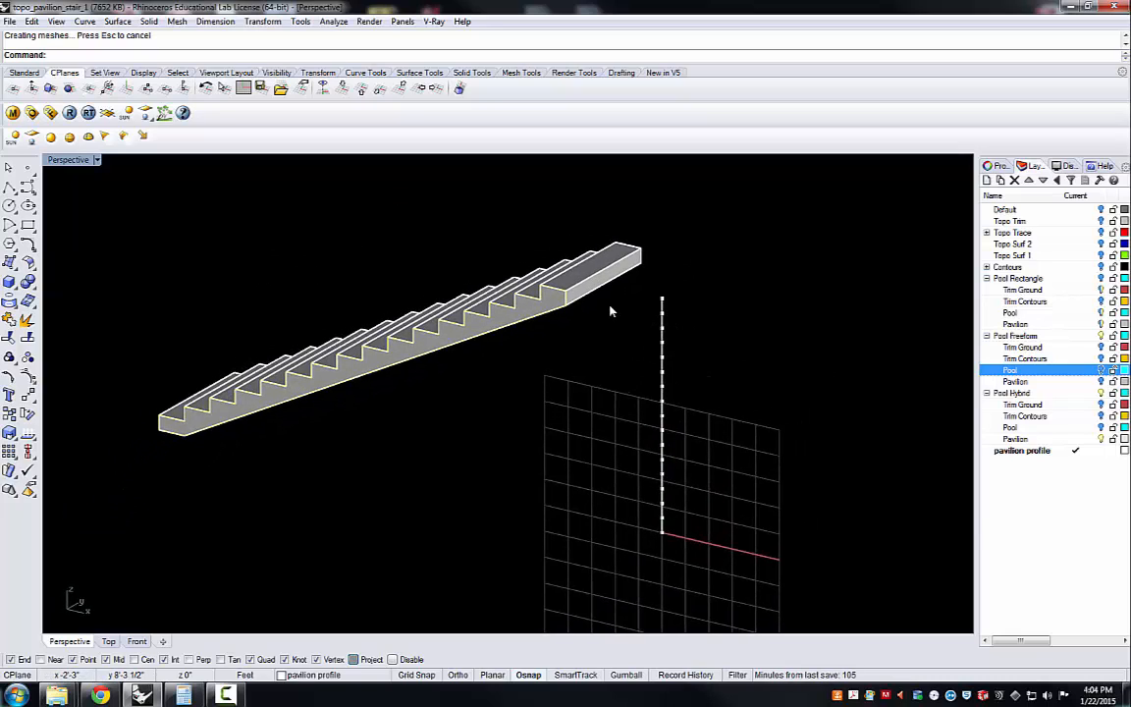
{"action": "scroll", "coordinate": [609, 310], "scroll_direction": "down", "scroll_amount": 2}
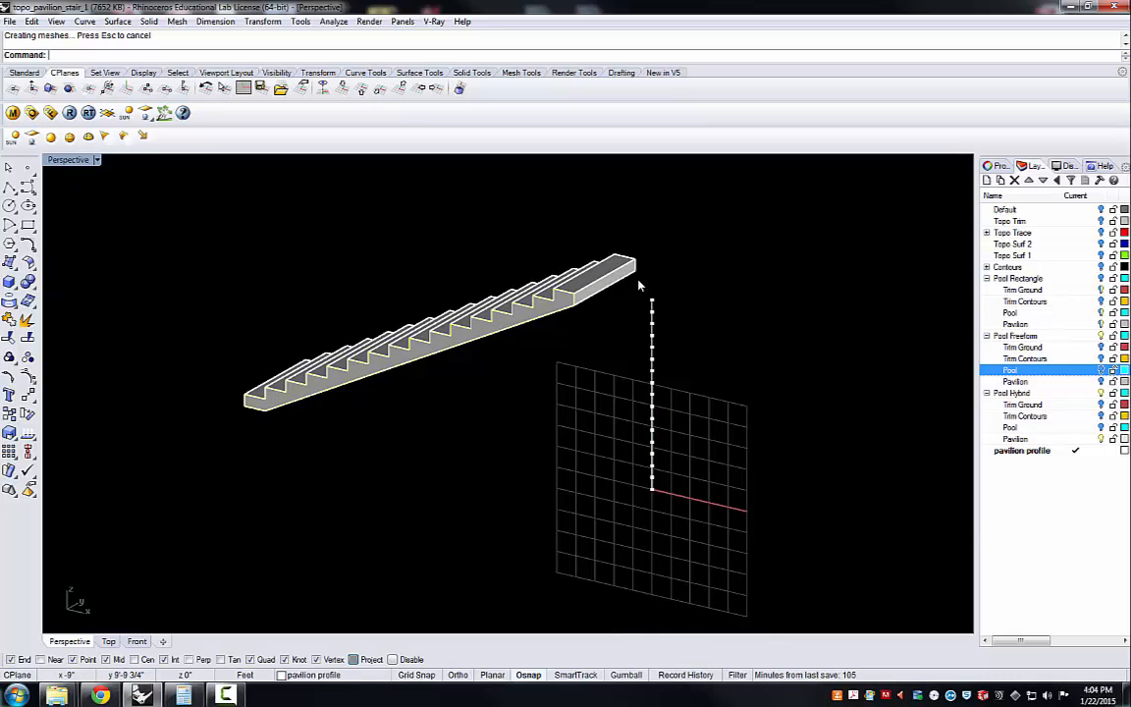
{"action": "left_click_drag", "start_coordinate": [639, 286], "coordinate": [685, 523]}
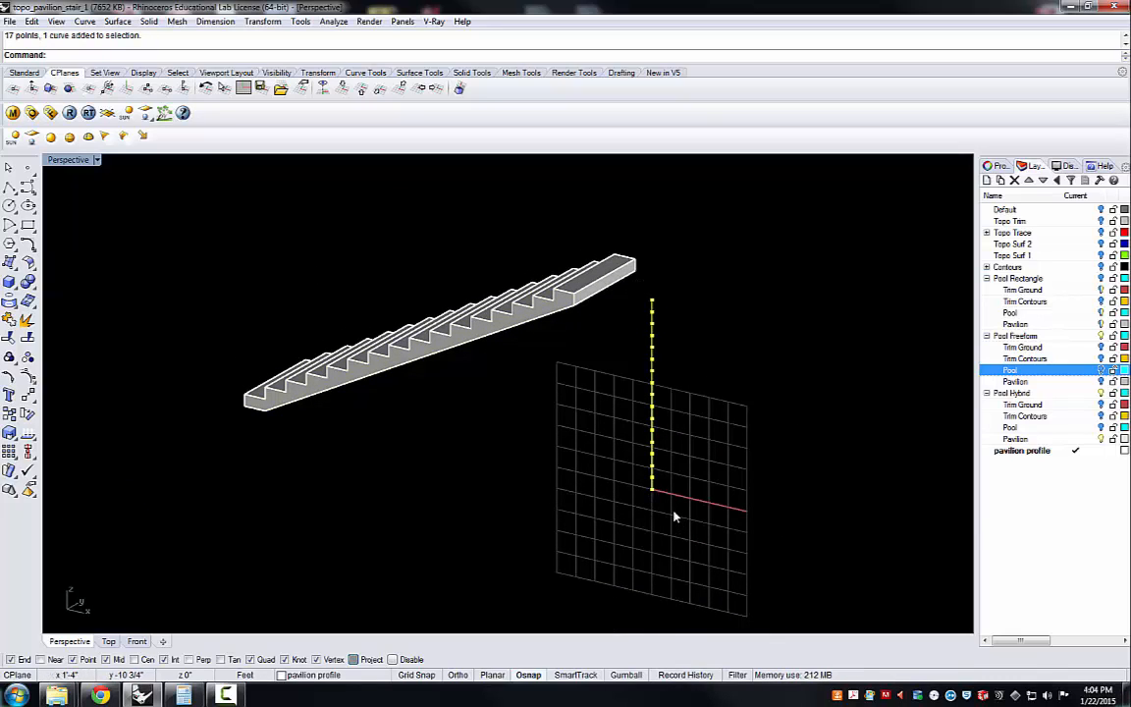
{"action": "key", "text": "Delete"}
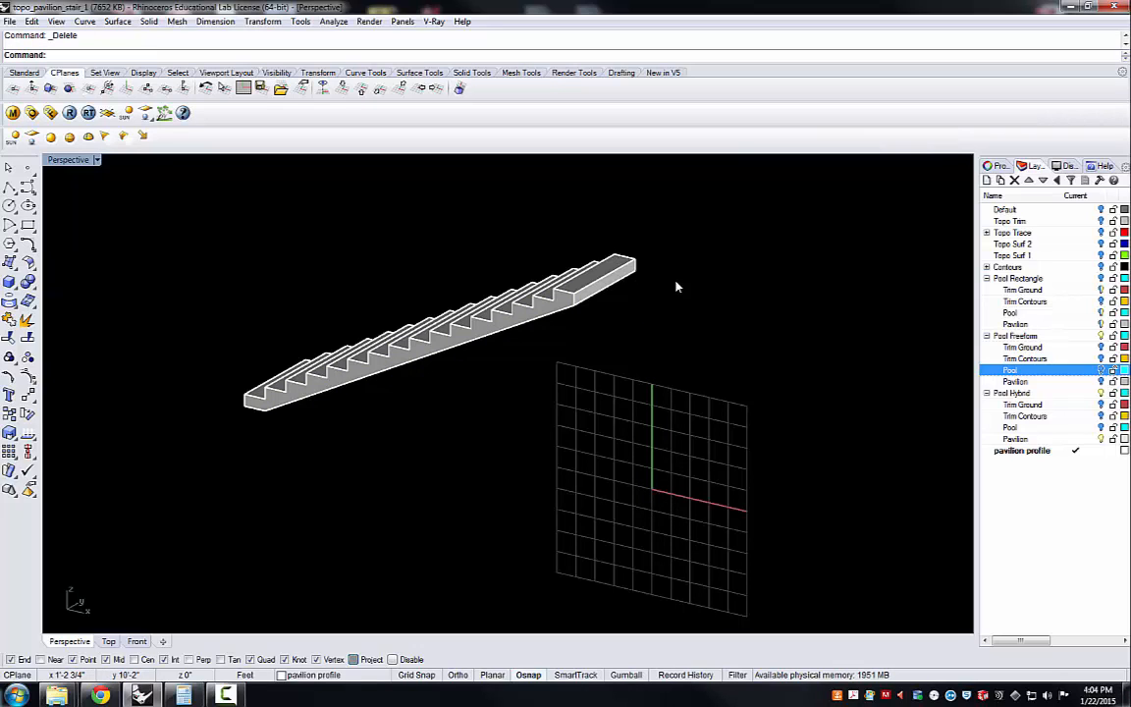
{"action": "key", "text": "Return"}
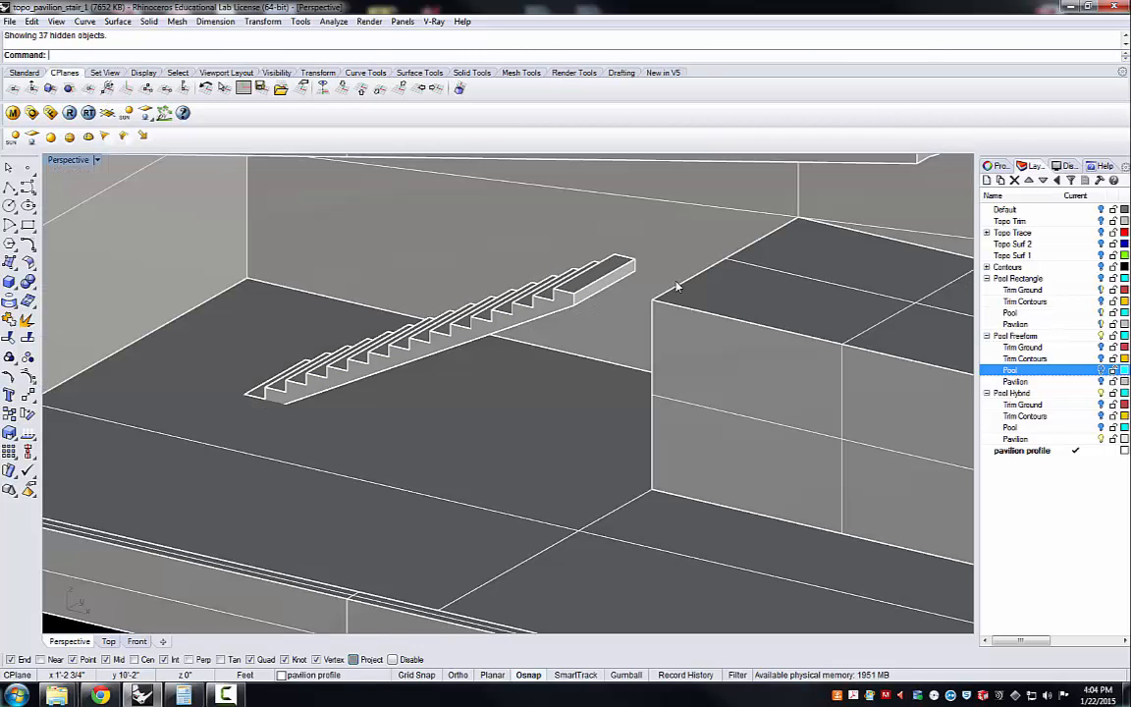
Move the stair solid from the outer corner of its top tread to the upper corner of the raised platform
{"action": "left_click", "coordinate": [569, 292]}
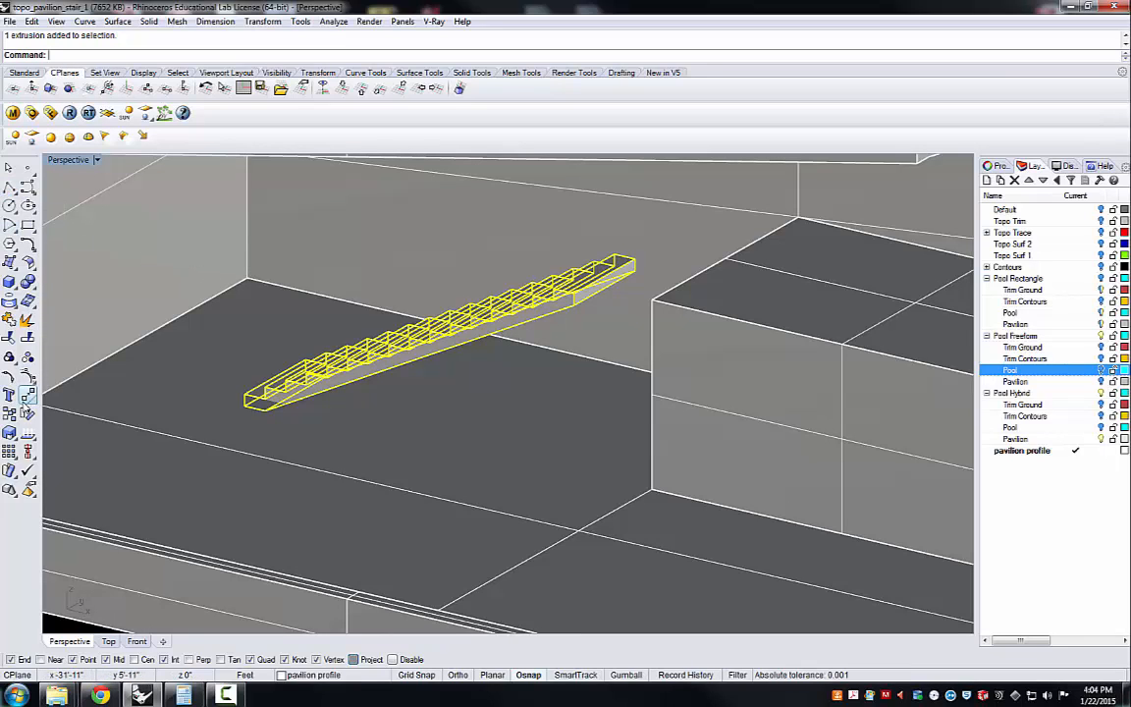
{"action": "left_click", "coordinate": [27, 393]}
{"action": "mouse_move", "coordinate": [575, 327]}
{"action": "right_mouse_down"}
{"action": "mouse_move", "coordinate": [605, 300]}
{"action": "mouse_move", "coordinate": [633, 315]}
{"action": "mouse_move", "coordinate": [636, 339]}
{"action": "mouse_move", "coordinate": [586, 305]}
{"action": "right_mouse_up"}
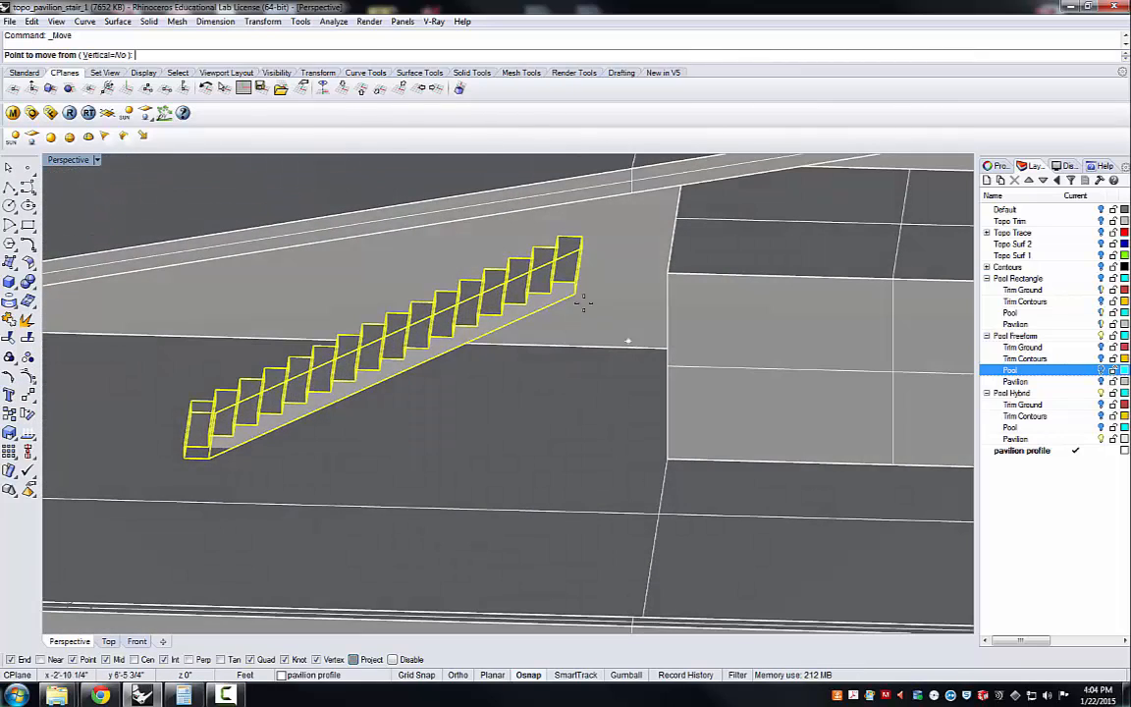
{"action": "left_click", "coordinate": [574, 282]}
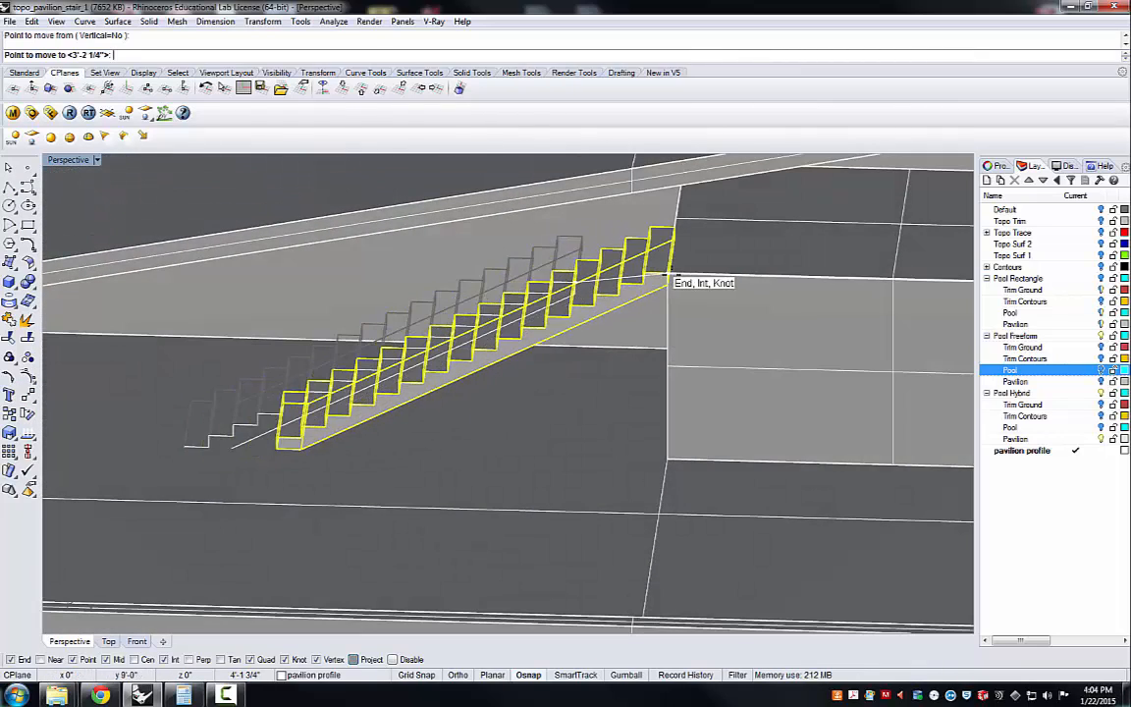
{"action": "left_click", "coordinate": [672, 284]}
Delete the leftover closed stair profile curve beside the moved staircase
{"action": "right_click_drag", "start_coordinate": [530, 411], "coordinate": [541, 316]}
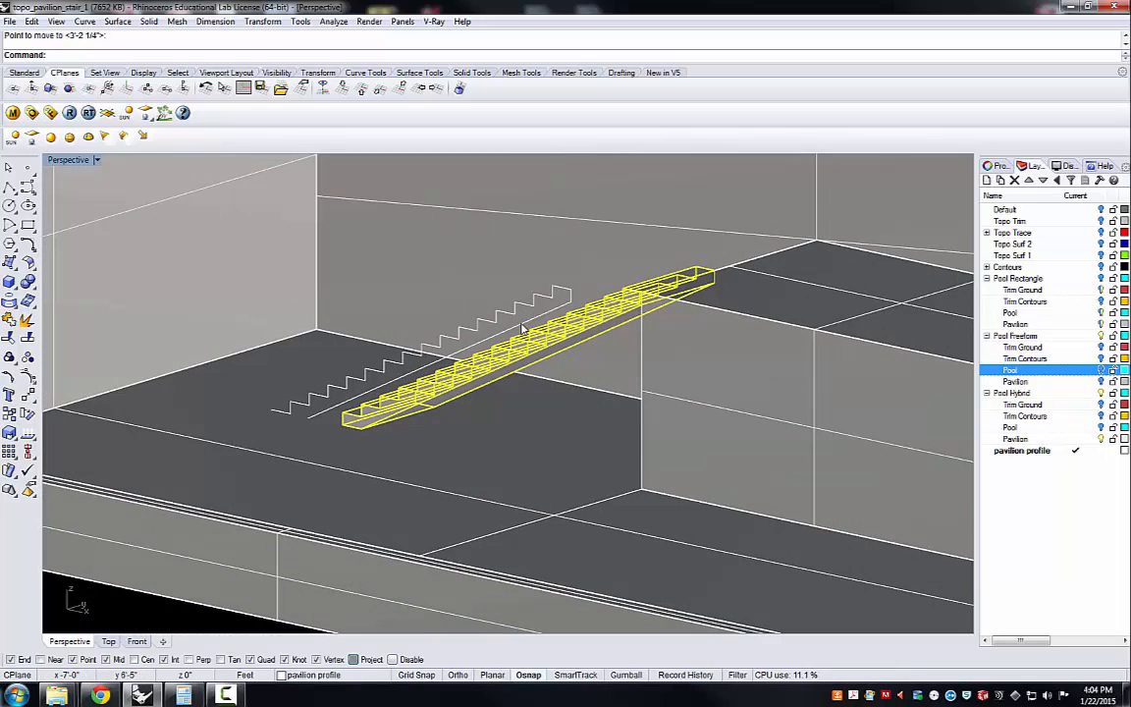
{"action": "left_click", "coordinate": [521, 328]}
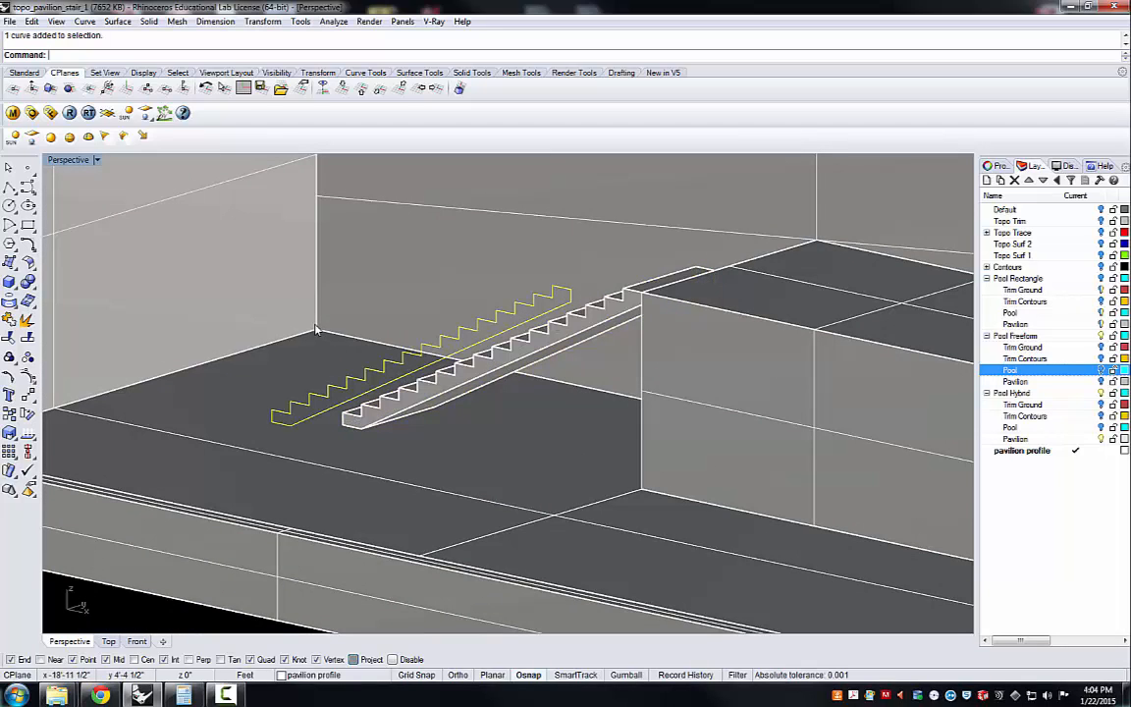
{"action": "key", "text": "Delete"}
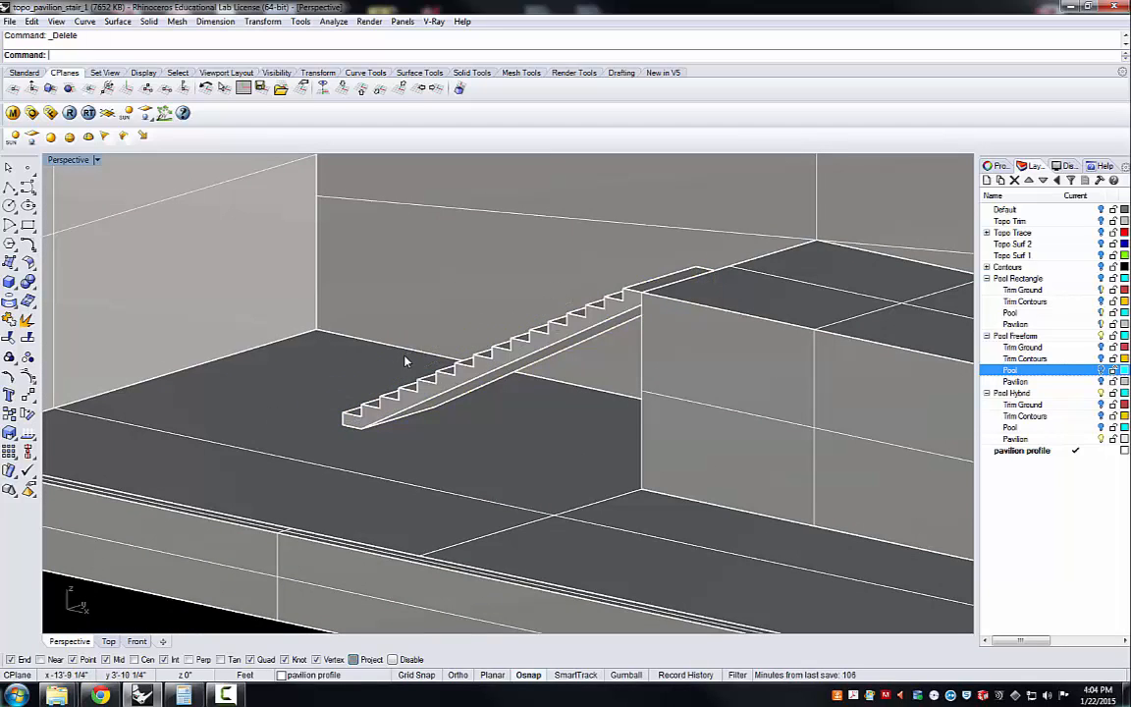
Examine how the staircase sits between the pavilion floor and the raised platform, from above and below
{"action": "right_click_drag", "start_coordinate": [406, 363], "coordinate": [420, 383]}
{"action": "left_click", "coordinate": [420, 382]}
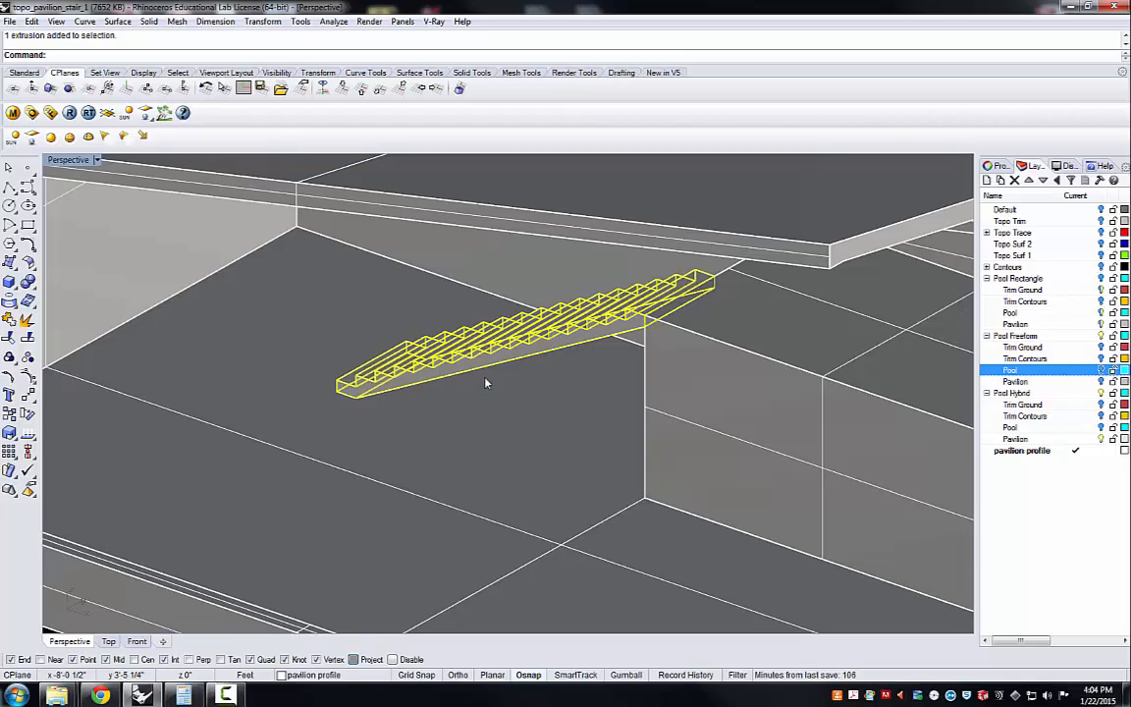
{"action": "left_click", "coordinate": [473, 428]}
{"action": "right_click_drag", "start_coordinate": [465, 434], "coordinate": [445, 419]}
{"action": "scroll", "coordinate": [384, 318], "scroll_direction": "down", "scroll_amount": 5}
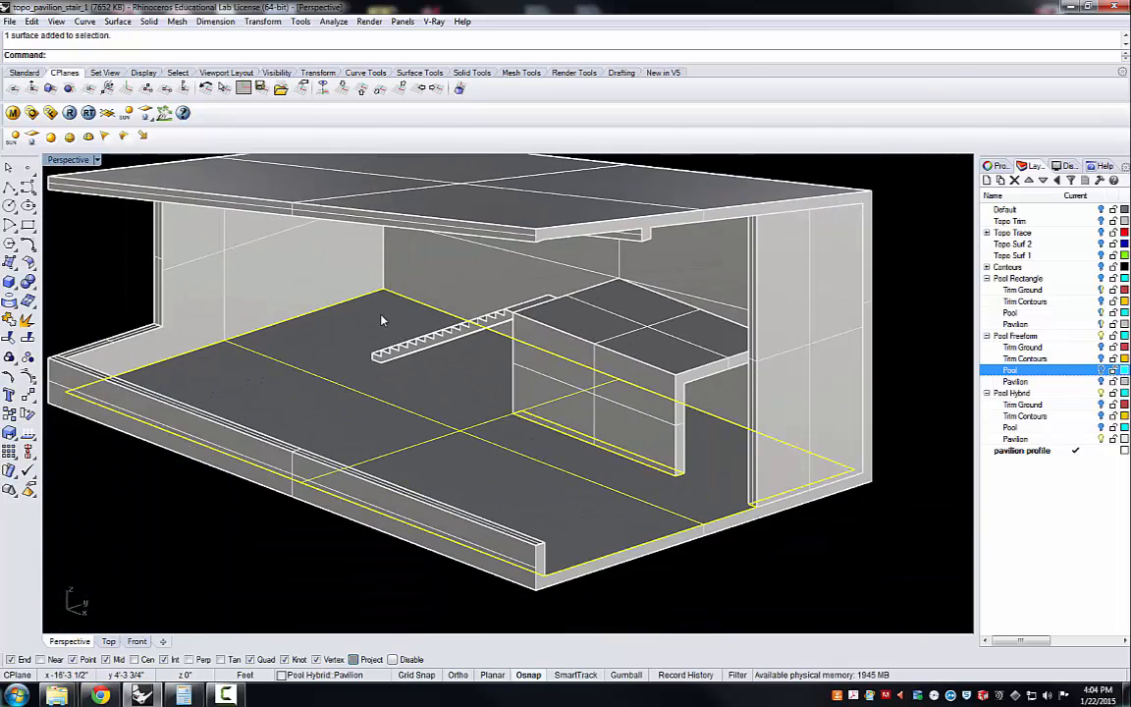
{"action": "right_click_drag", "start_coordinate": [316, 522], "coordinate": [477, 425]}
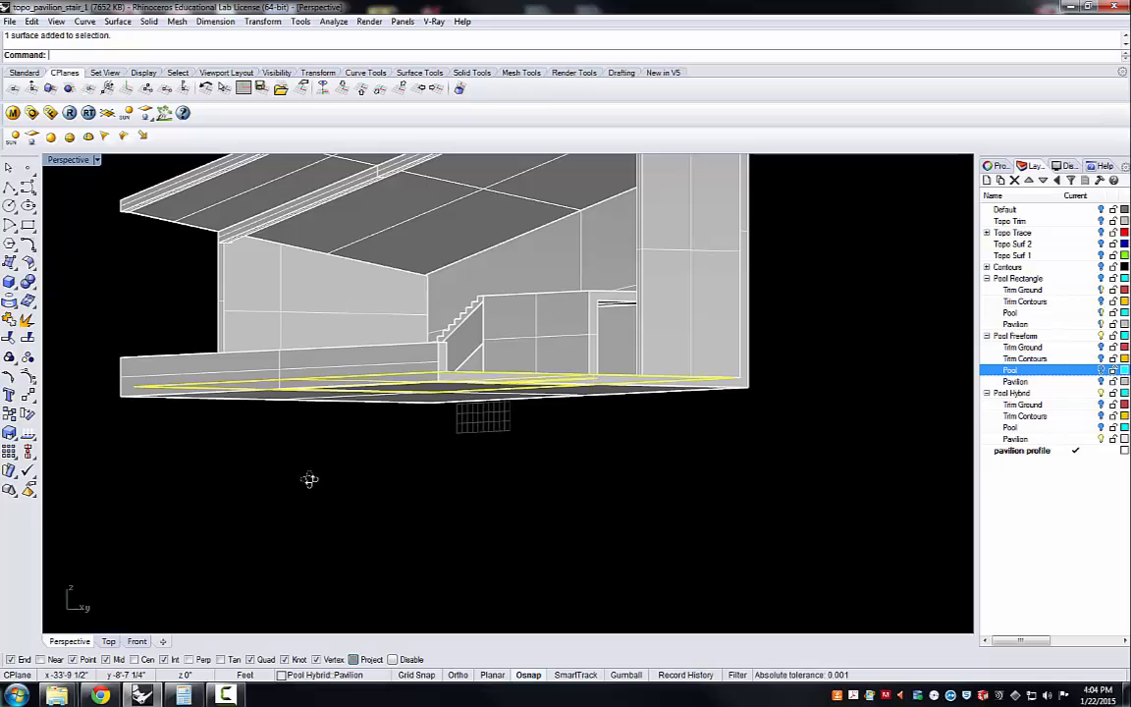
{"action": "right_click_drag", "start_coordinate": [309, 477], "coordinate": [365, 536]}
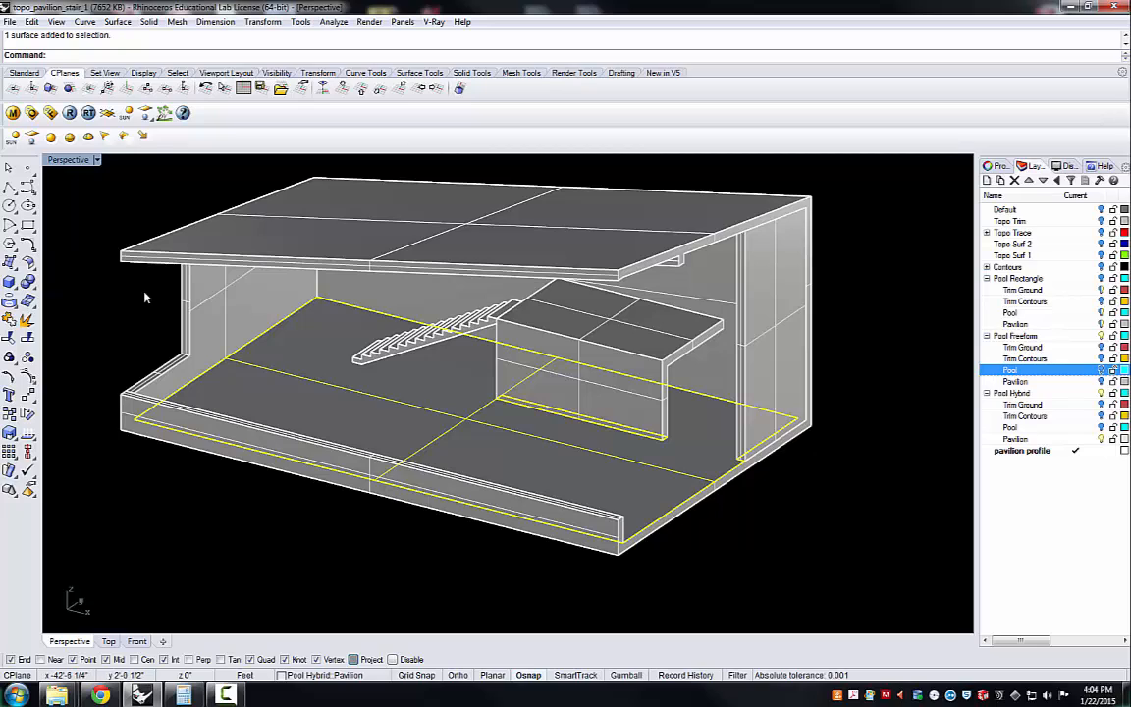
Save the current construction plane under the name Stair and clear the floor selection
{"action": "left_click", "coordinate": [264, 90]}
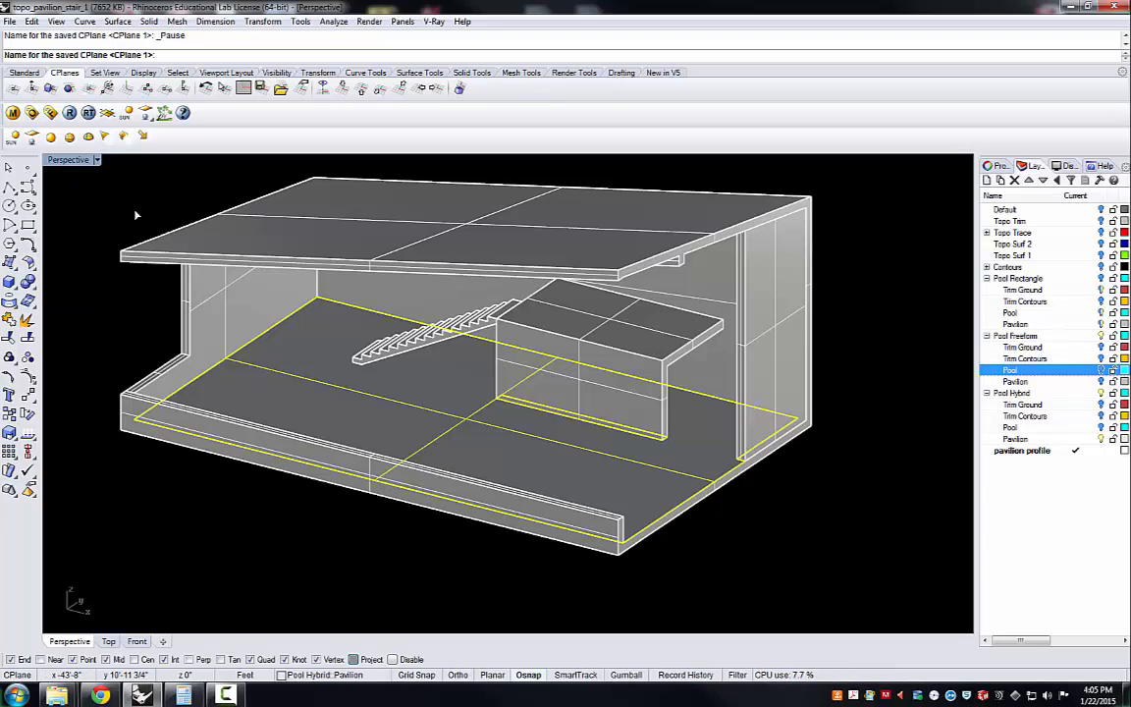
{"action": "type", "text": "Stair"}
{"action": "key", "text": "Return"}
{"action": "left_click", "coordinate": [136, 214]}
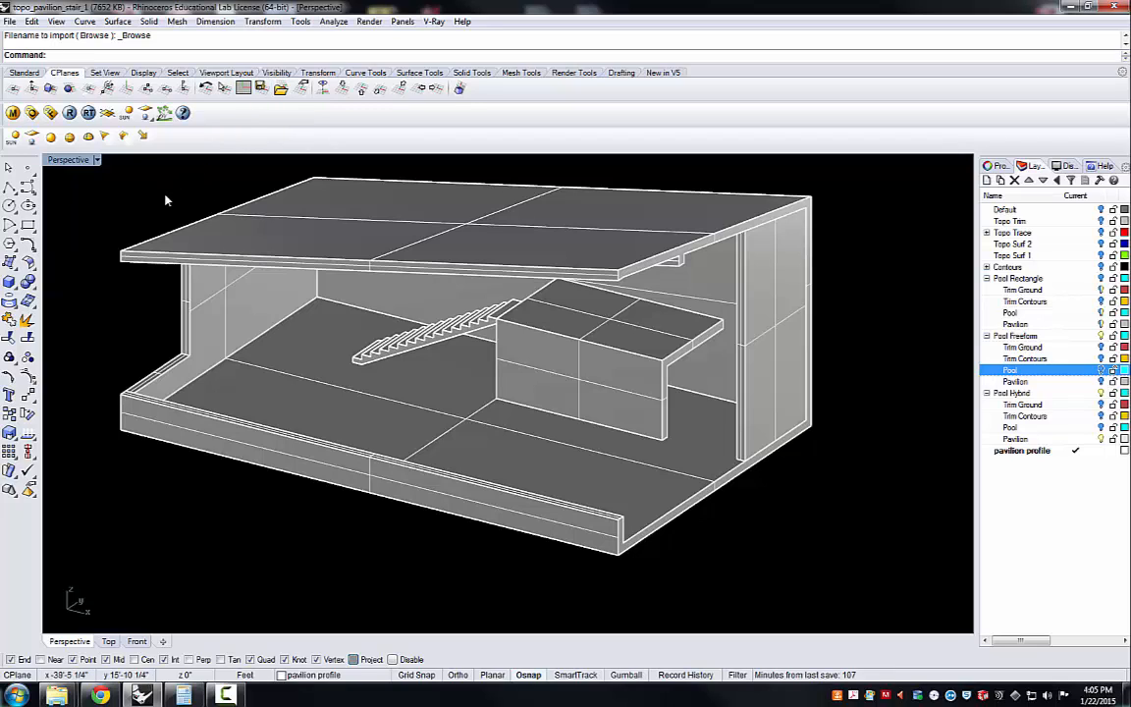
Set the perspective viewport's construction plane to World Top
{"action": "left_click", "coordinate": [75, 161]}
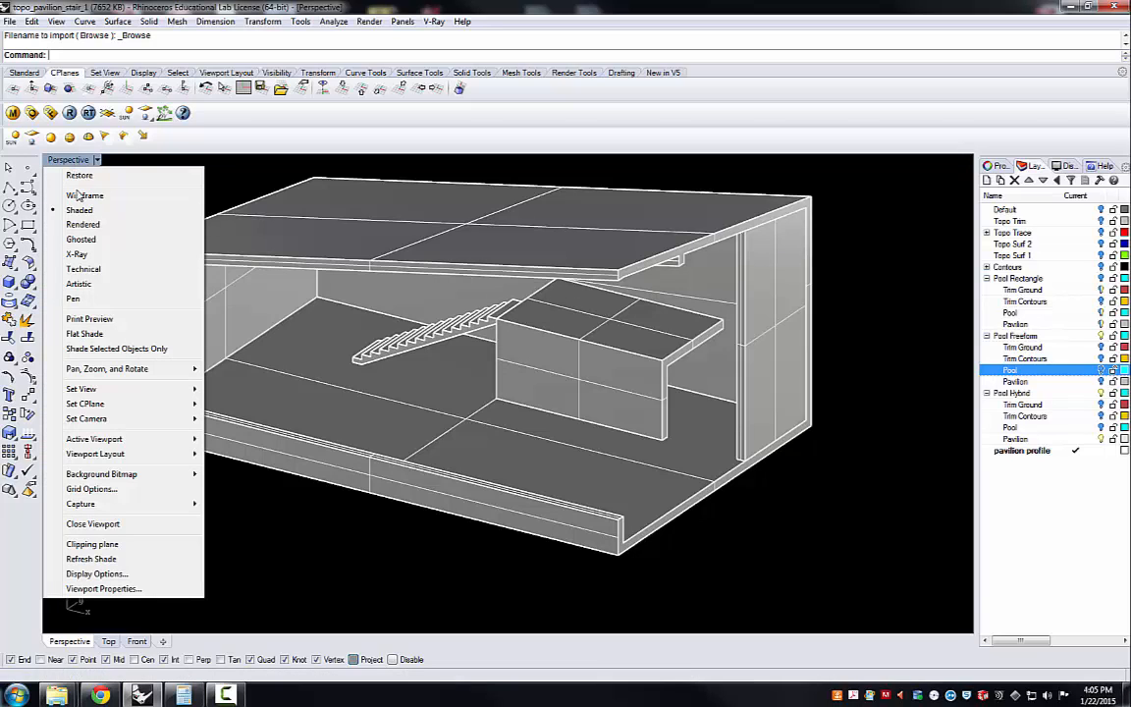
{"action": "mouse_move", "coordinate": [121, 412]}
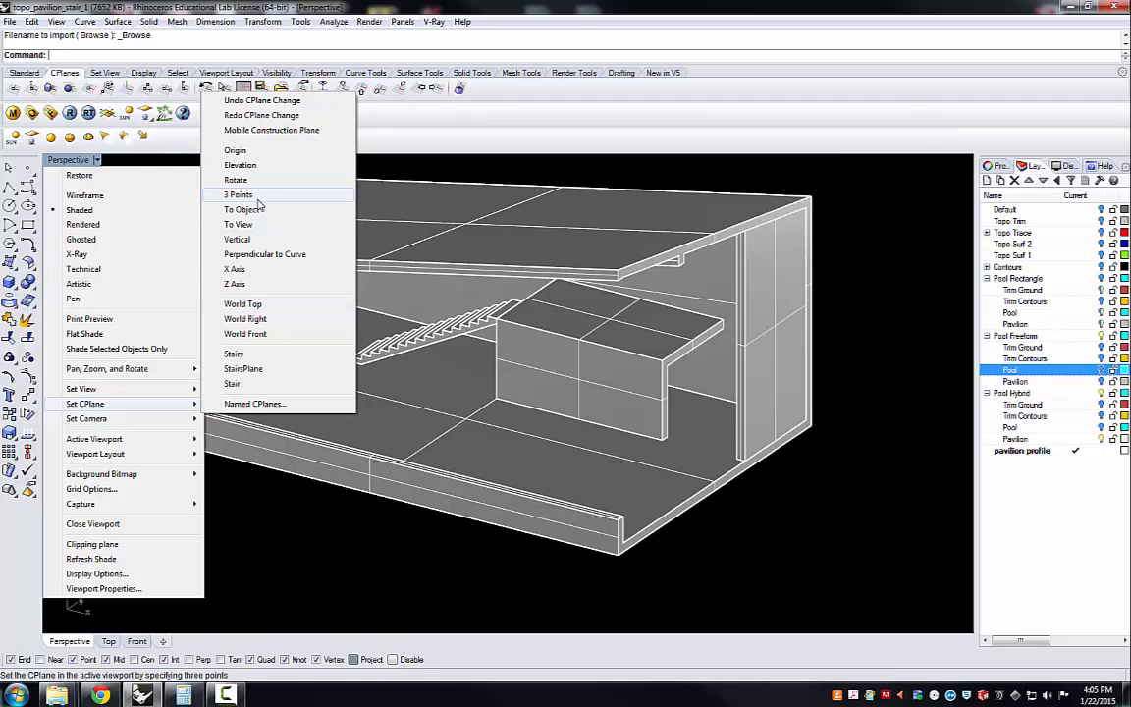
{"action": "left_click", "coordinate": [245, 303]}
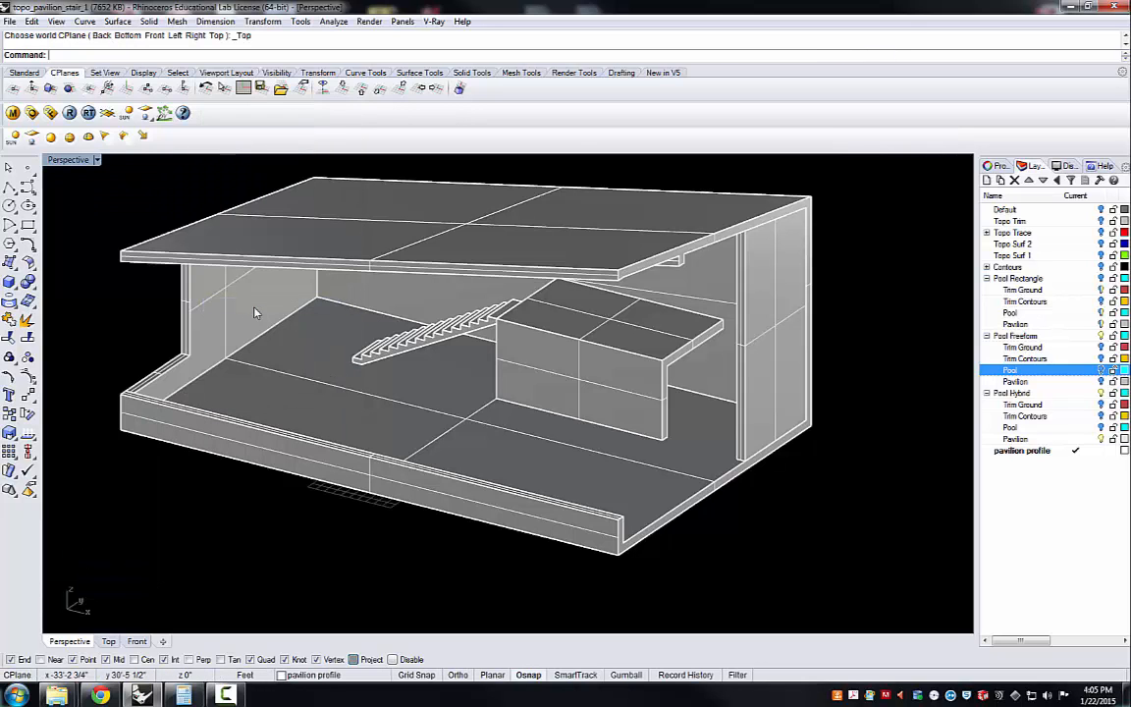
{"action": "right_click_drag", "start_coordinate": [292, 505], "coordinate": [329, 505]}
{"action": "right_click_drag", "start_coordinate": [246, 338], "coordinate": [270, 341]}
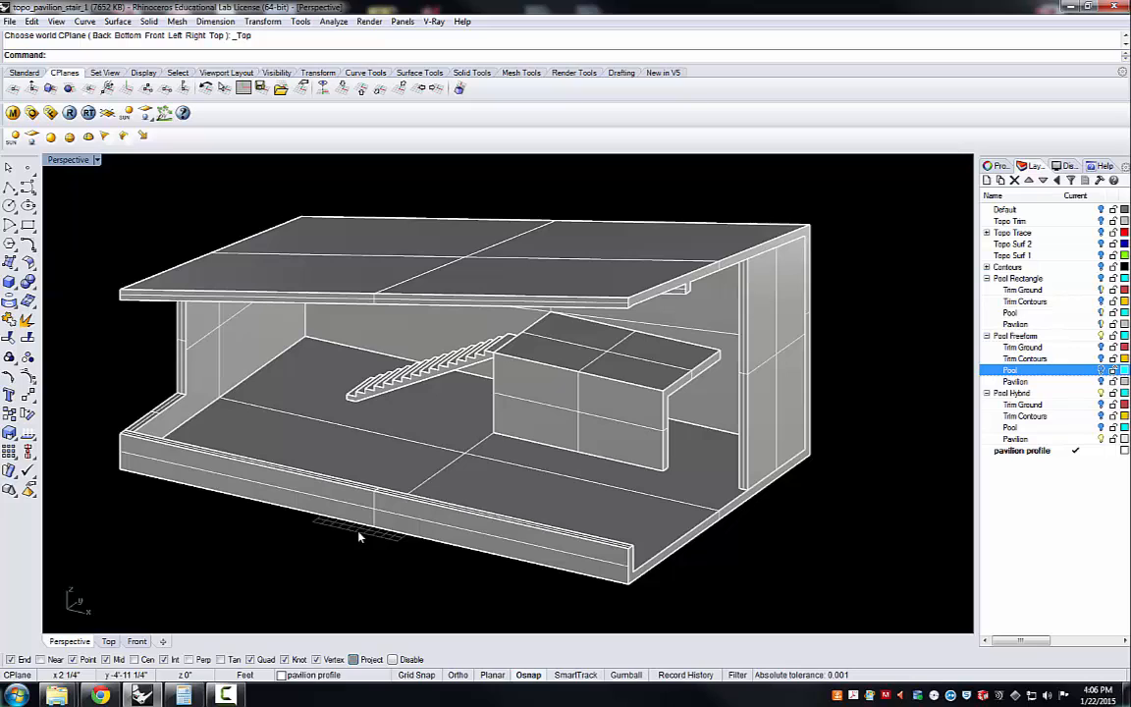
Switch to the multi-viewport layout and inspect the Front view's grid with that viewport maximized
{"action": "double_click", "coordinate": [71, 160]}
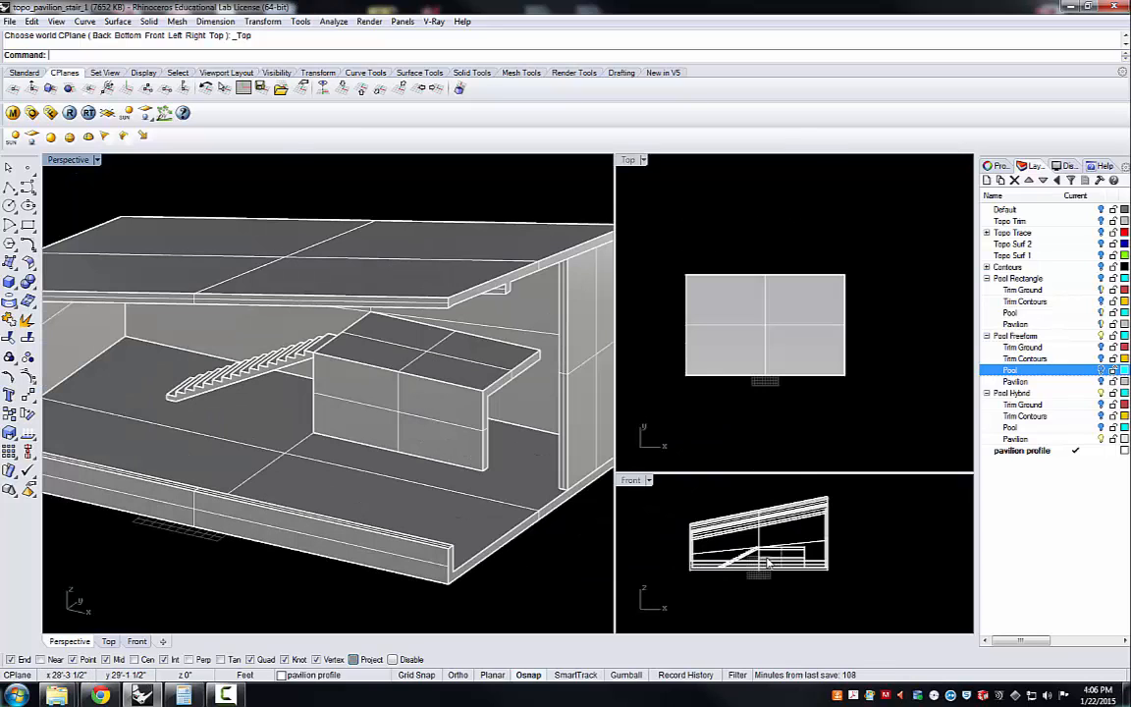
{"action": "double_click", "coordinate": [629, 481]}
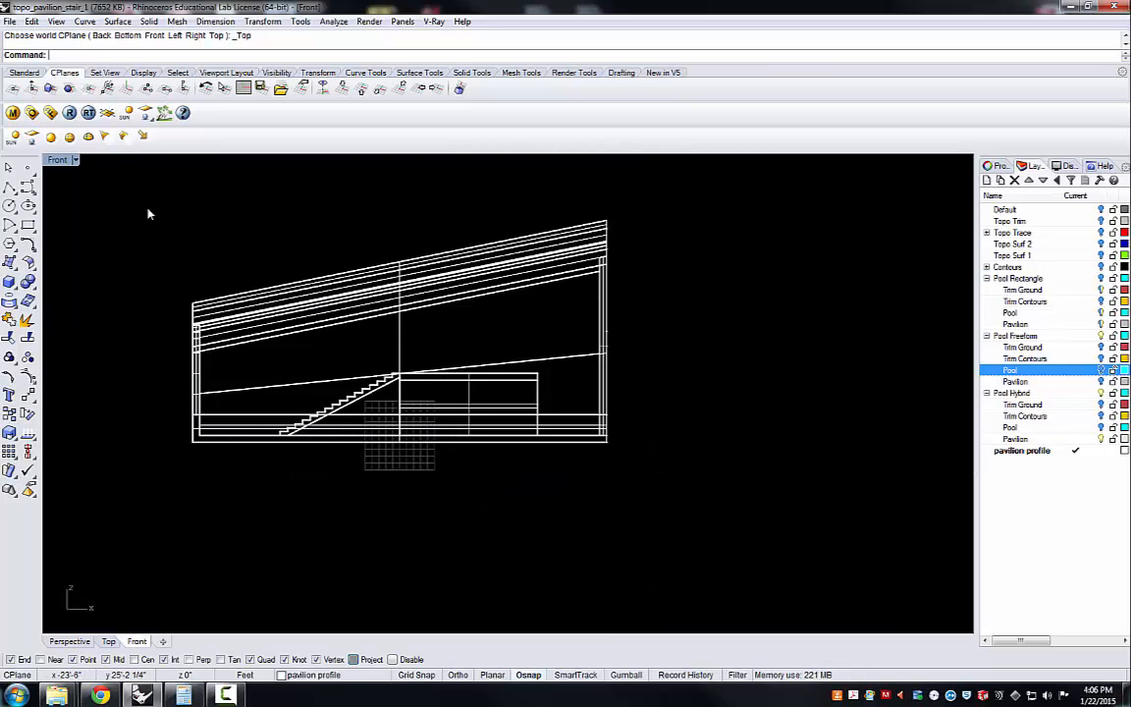
{"action": "double_click", "coordinate": [57, 160]}
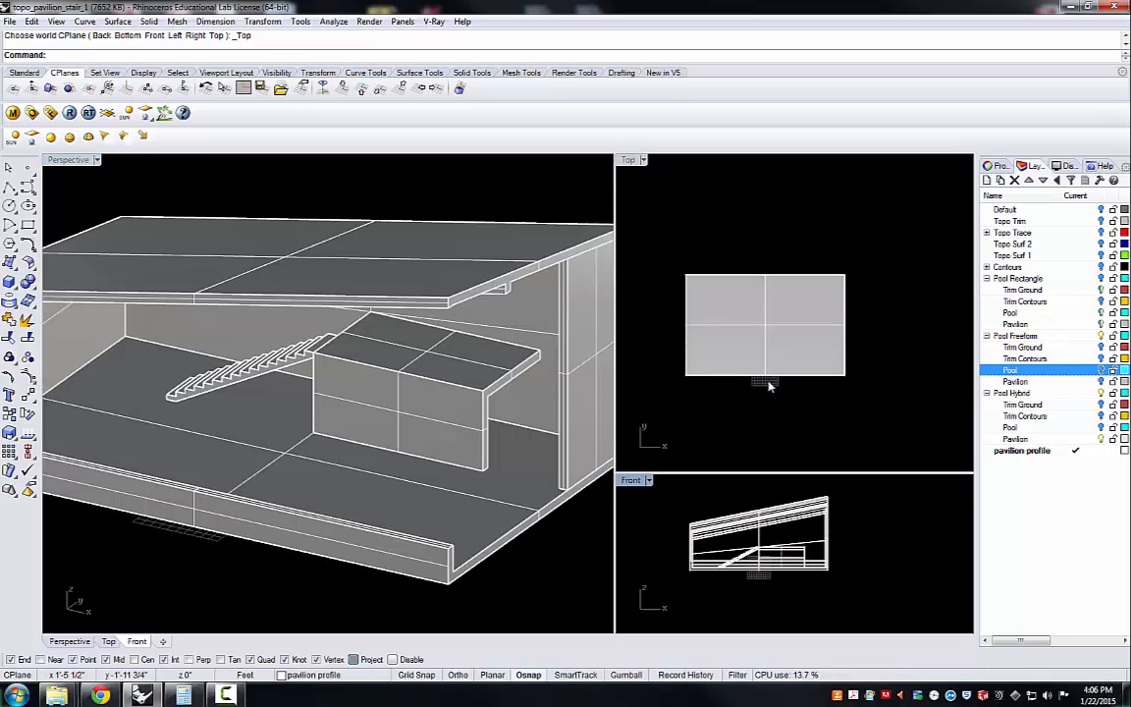
Restore the saved Stairs construction plane in the perspective viewport and replace it with World Front
{"action": "left_click", "coordinate": [71, 160]}
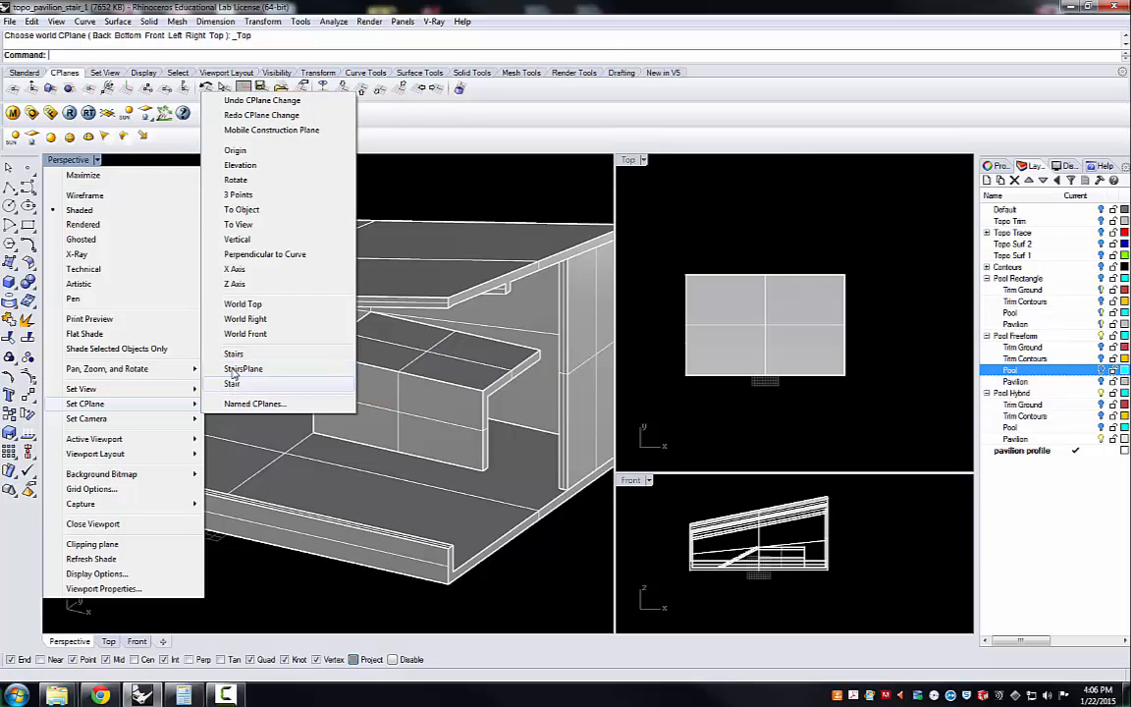
{"action": "left_click", "coordinate": [233, 354]}
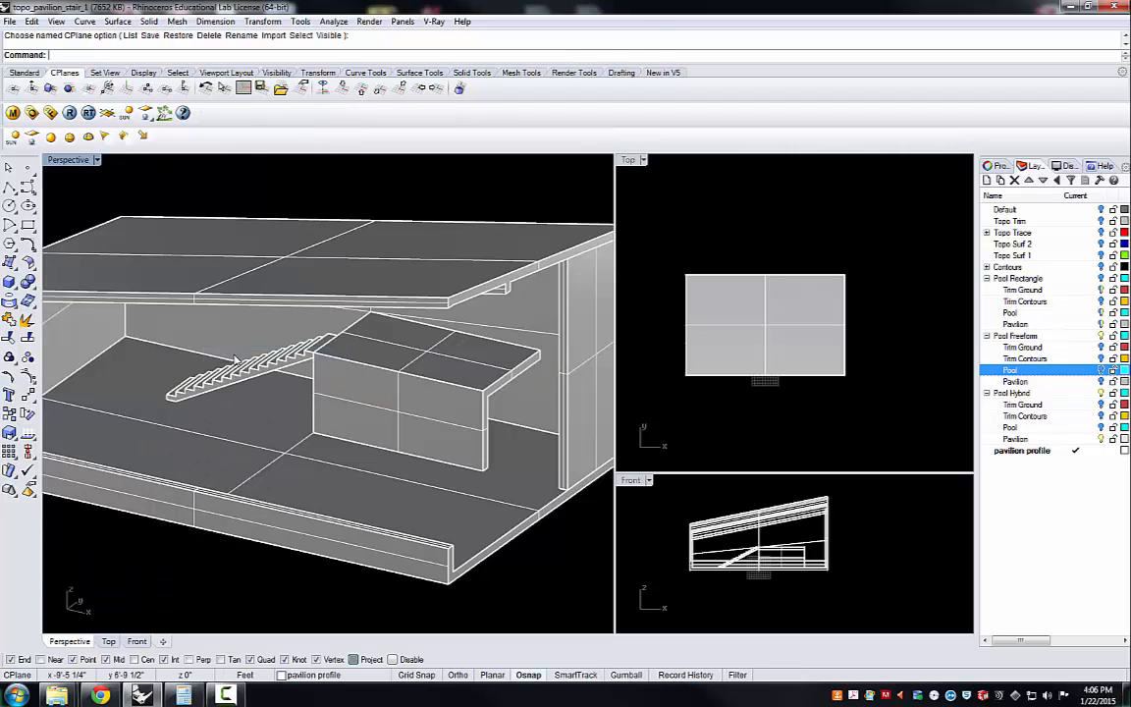
{"action": "left_click", "coordinate": [71, 159]}
{"action": "mouse_move", "coordinate": [125, 411]}
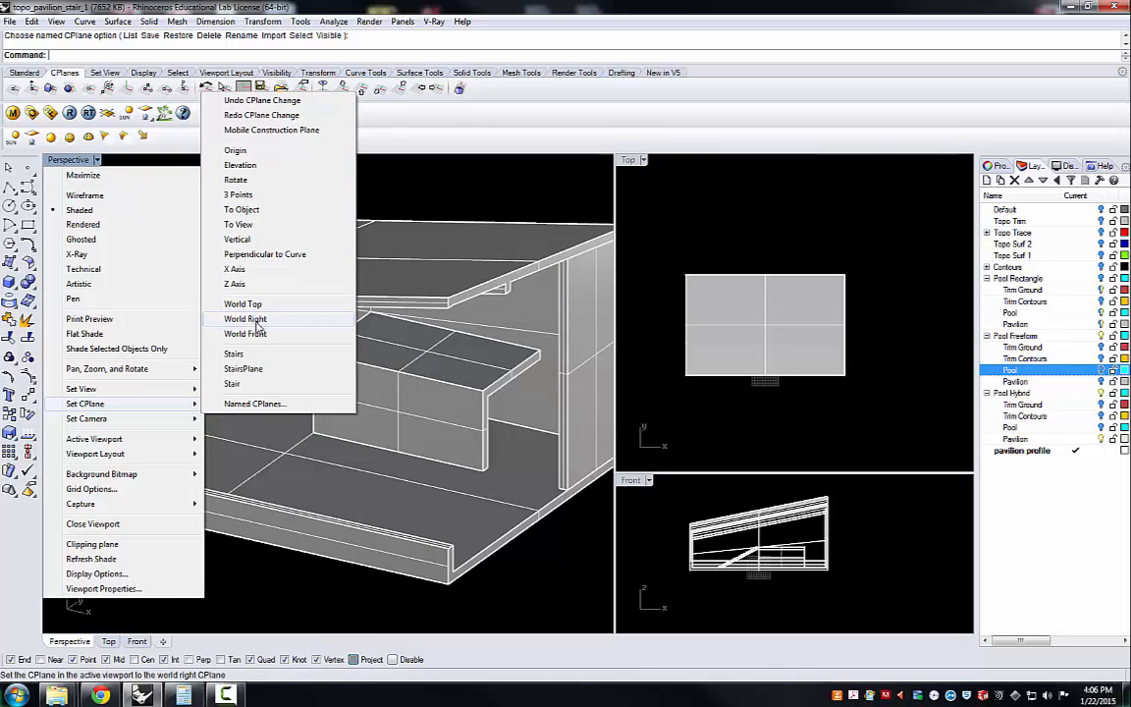
{"action": "left_click", "coordinate": [246, 334]}
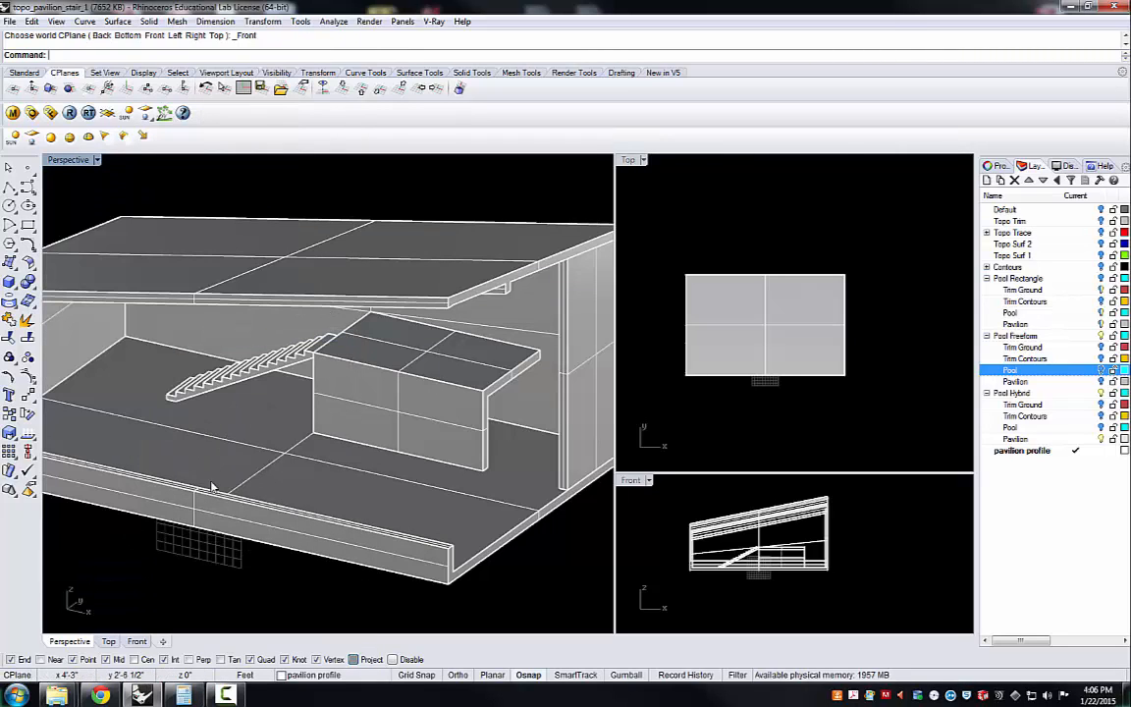
{"action": "scroll", "coordinate": [250, 451], "scroll_direction": "down", "scroll_amount": 2}
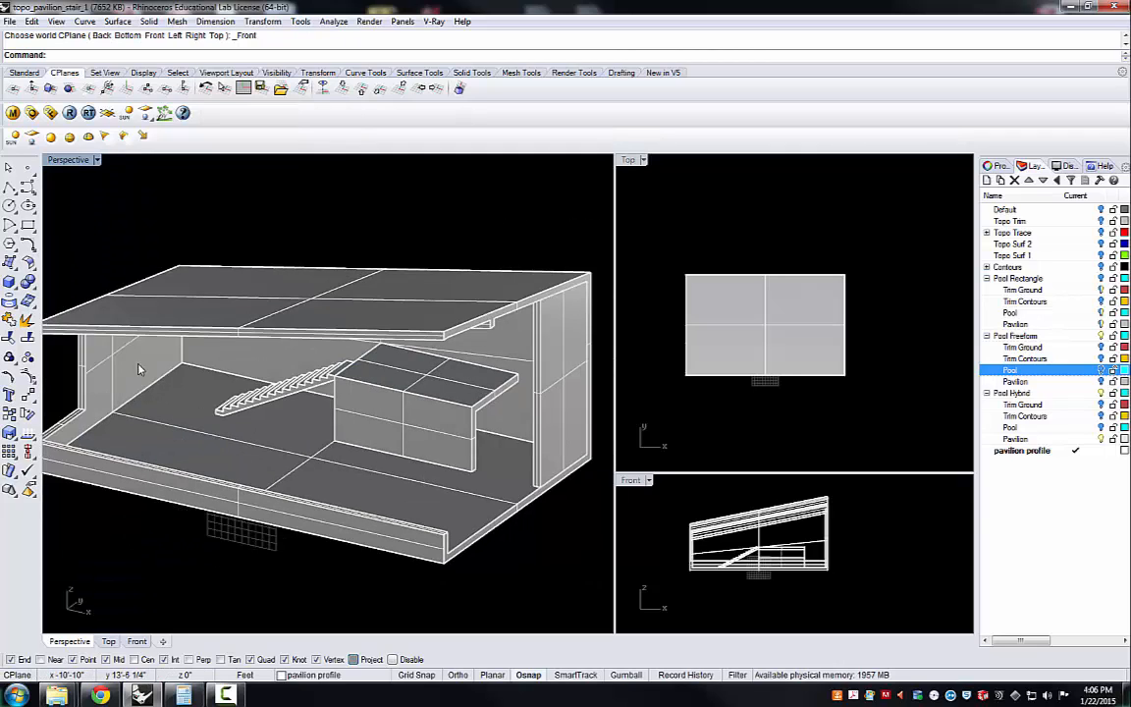